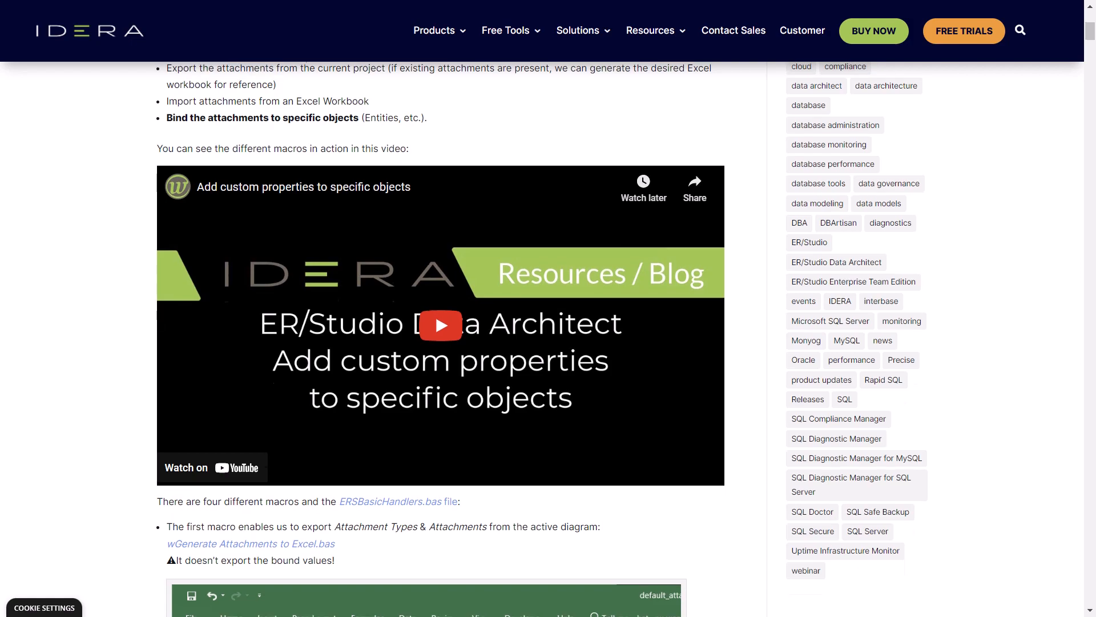
Review the blog posts on binding custom properties and data security information, including the summary about Enterprise Data Dictionaries
{"action": "scroll", "coordinate": [440, 342], "scroll_direction": "up", "scroll_amount": 4}
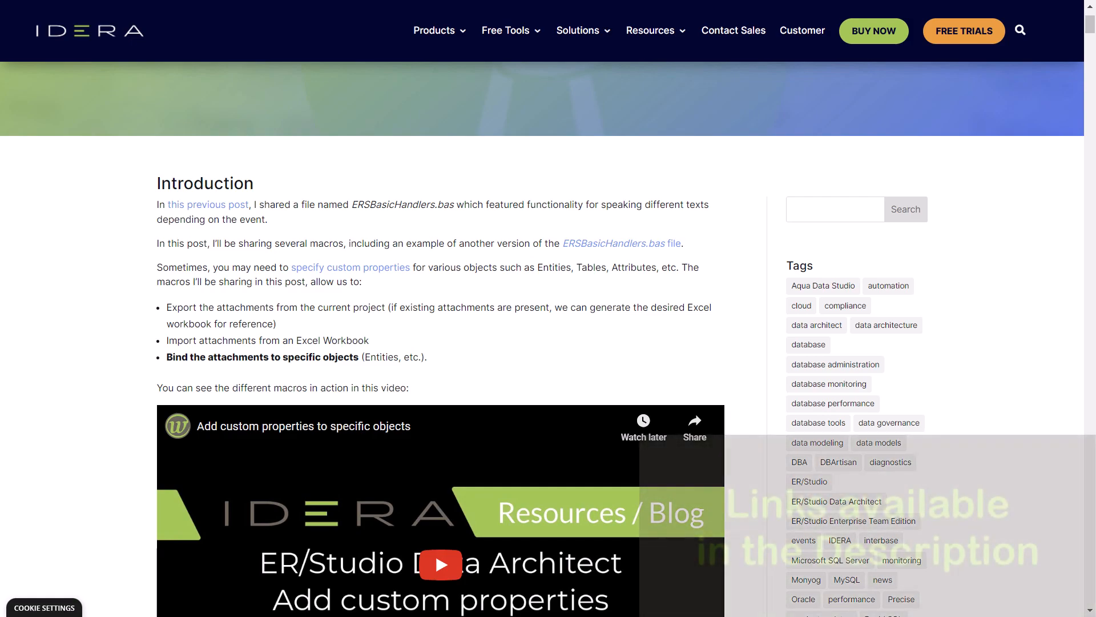
{"action": "scroll", "coordinate": [548, 343], "scroll_direction": "down", "scroll_amount": 1}
{"action": "scroll", "coordinate": [548, 360], "scroll_direction": "up", "scroll_amount": 1}
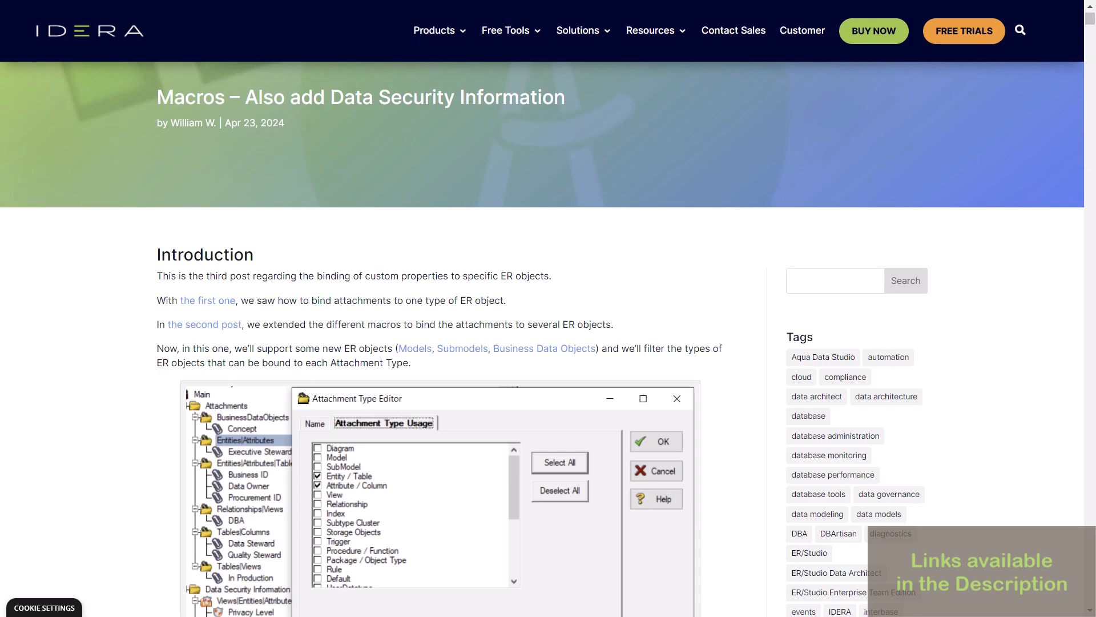
{"action": "left_click_drag", "start_coordinate": [1090, 19], "coordinate": [1090, 573]}
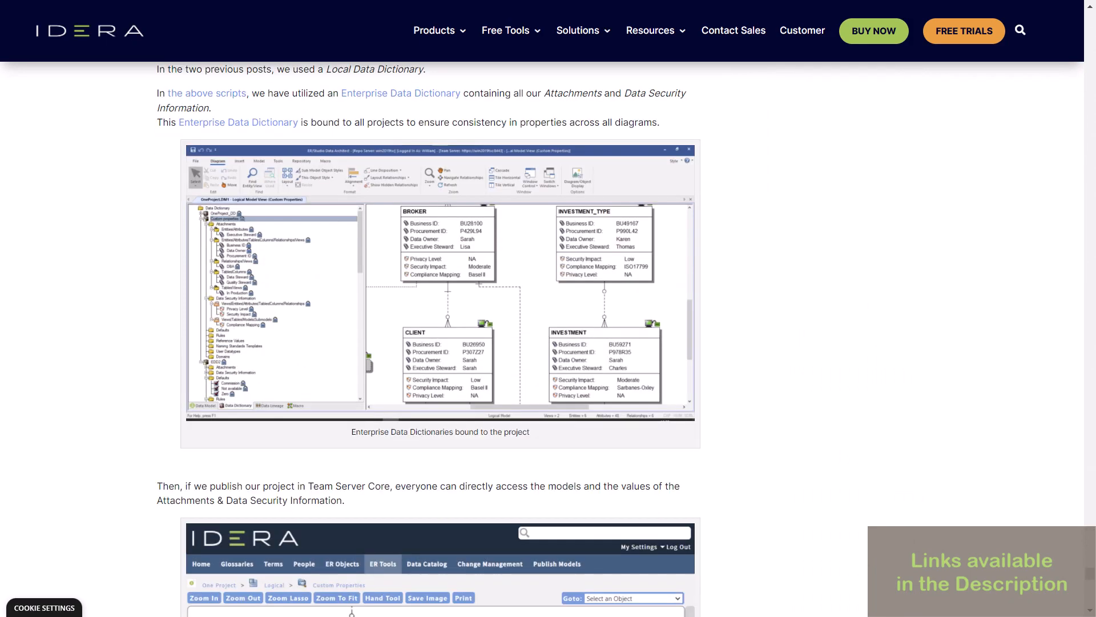
{"action": "scroll", "coordinate": [439, 339], "scroll_direction": "up", "scroll_amount": 3}
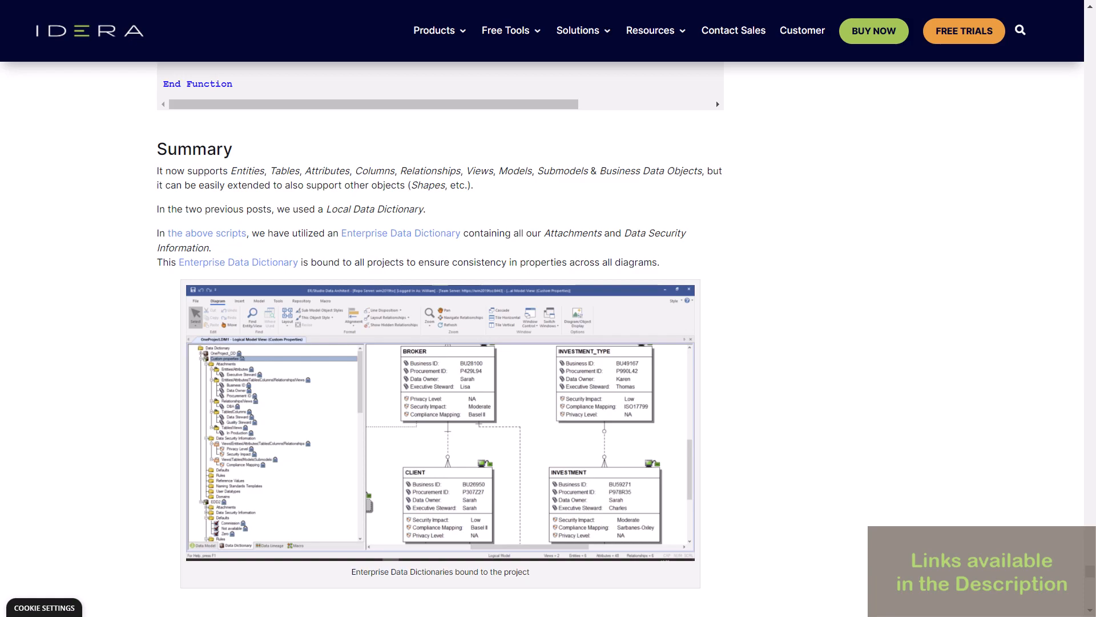
{"action": "scroll", "coordinate": [716, 100], "scroll_direction": "down", "scroll_amount": 5}
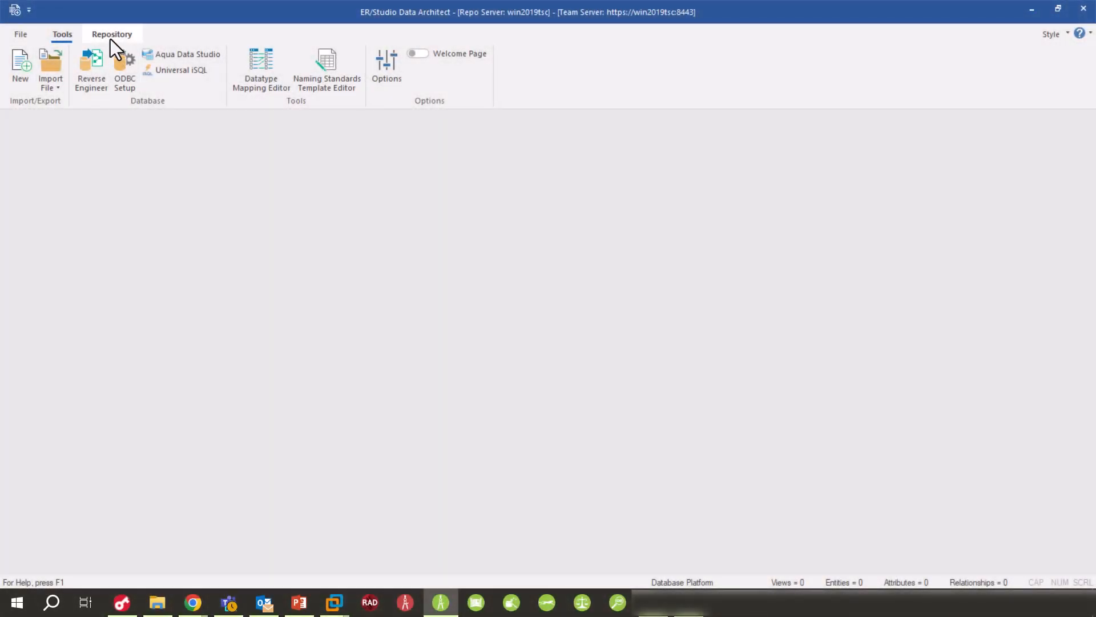
In ER/Studio Data Architect, log in to the repository and Team Server Core with the saved credentials, and dismiss the operation status
{"action": "left_click", "coordinate": [111, 38]}
{"action": "left_click", "coordinate": [16, 72]}
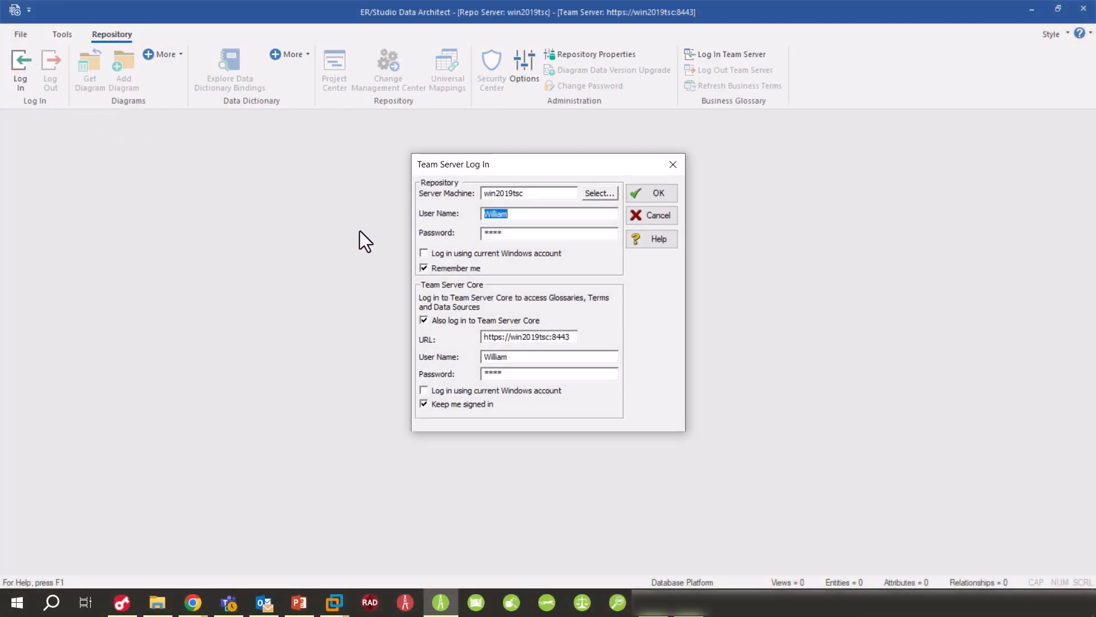
{"action": "left_click", "coordinate": [667, 197]}
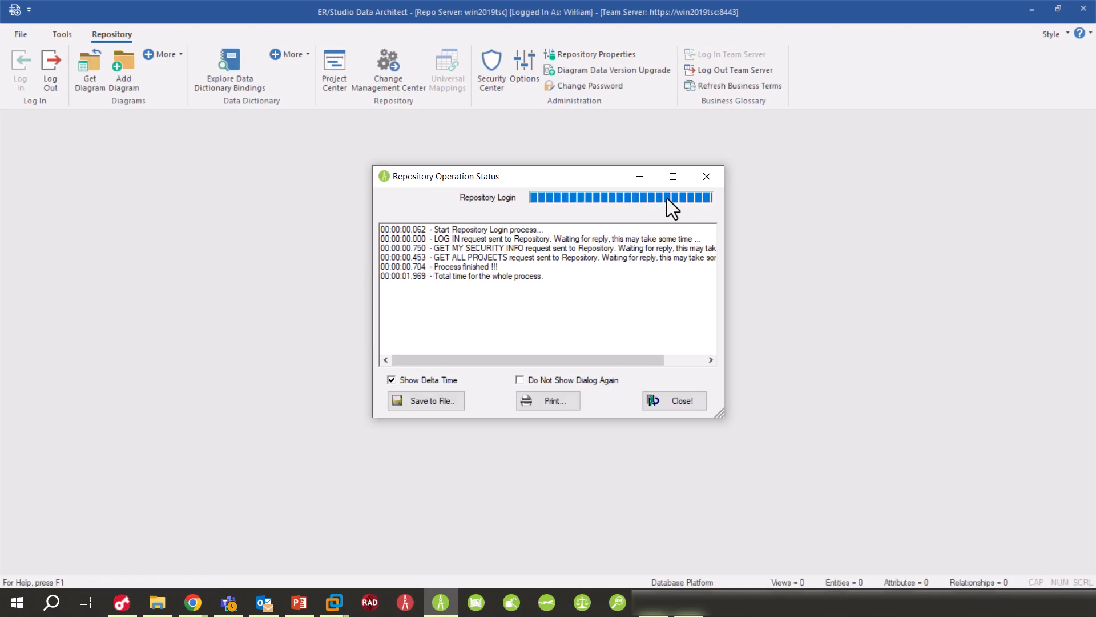
{"action": "left_click", "coordinate": [689, 397]}
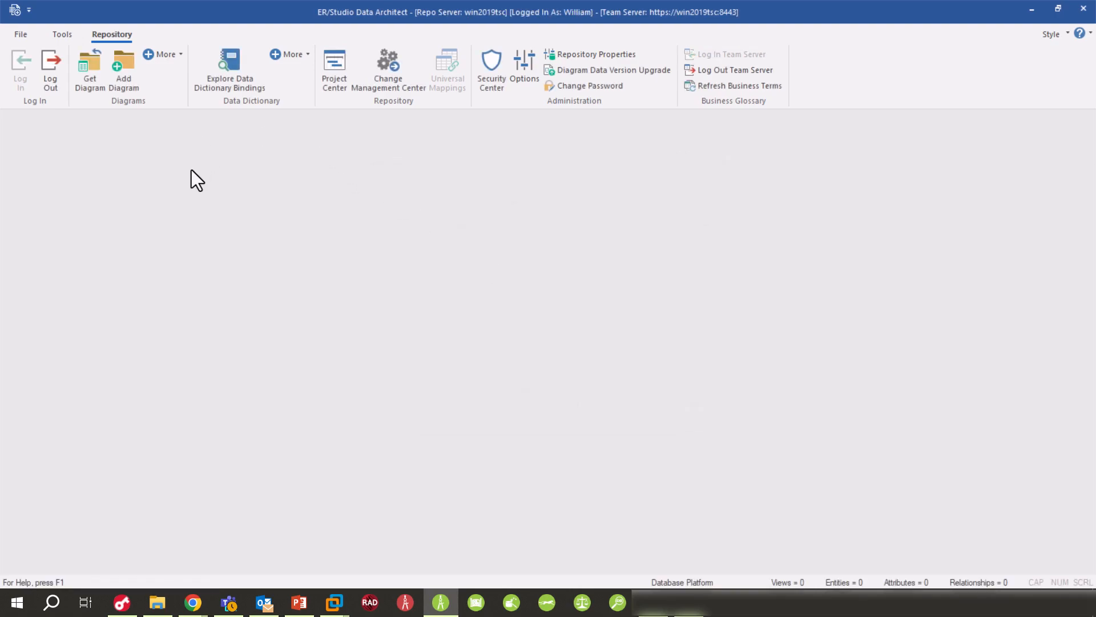
Get the Custom properties.DM1 diagram from the Corporate Models project in the repository and dismiss the operation status
{"action": "left_click", "coordinate": [92, 76]}
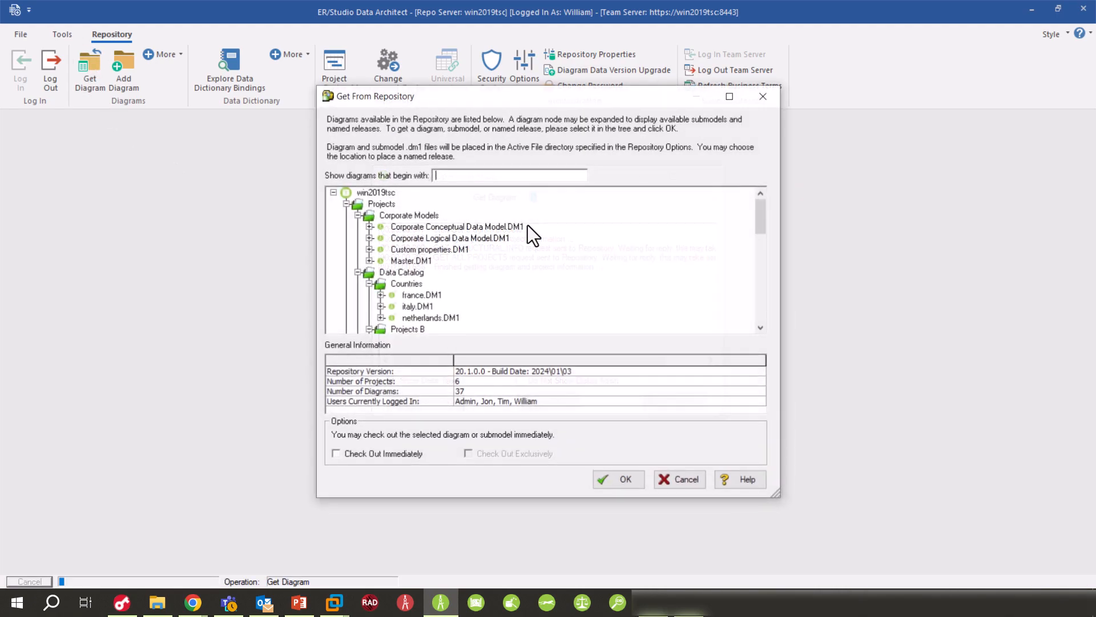
{"action": "left_click", "coordinate": [434, 251]}
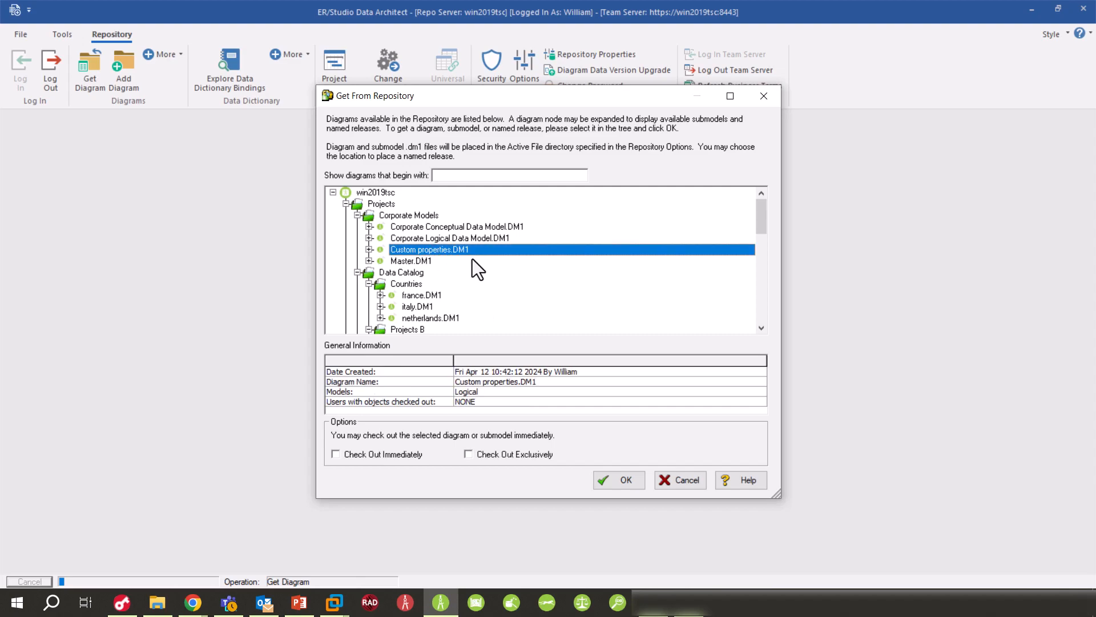
{"action": "left_click", "coordinate": [621, 483]}
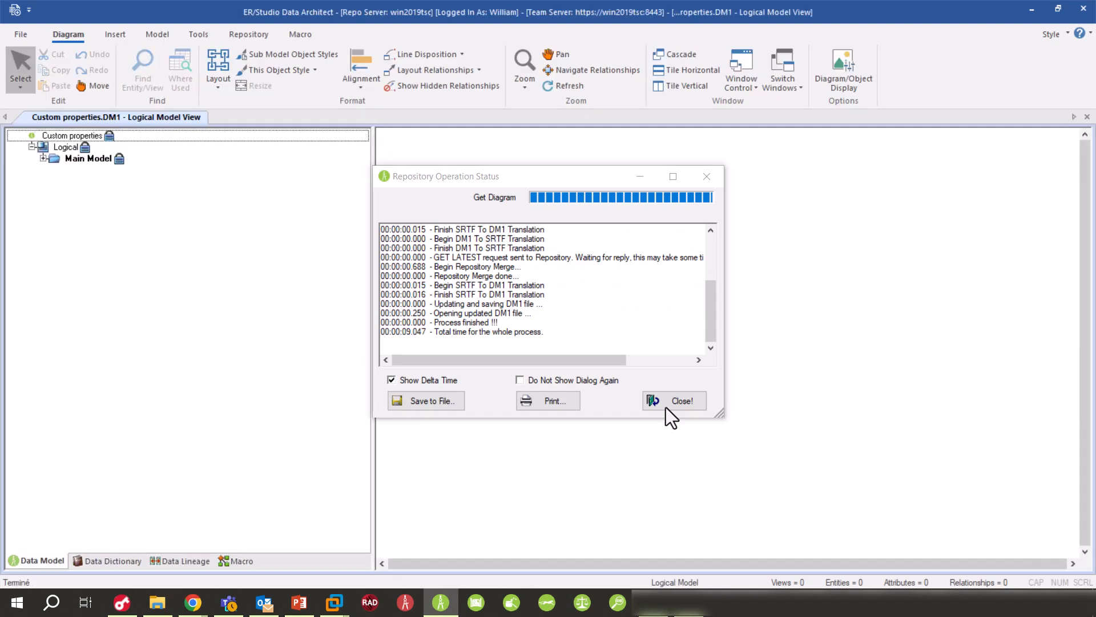
{"action": "left_click", "coordinate": [673, 400]}
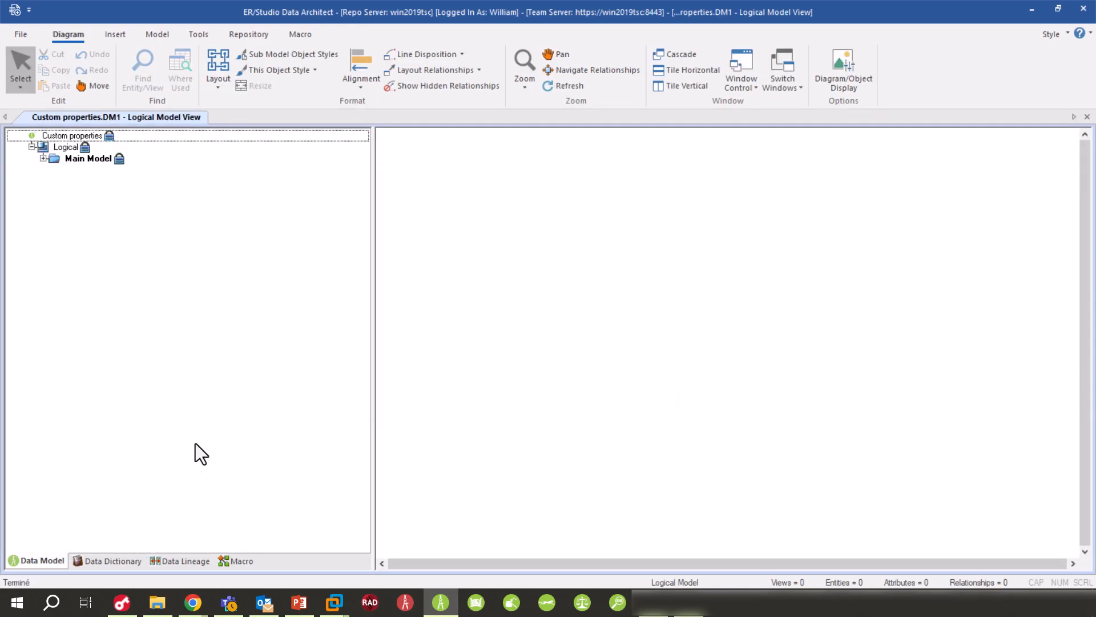
Examine the attachments and data security information of the Custom properties enterprise dictionary in the diagram's data dictionary
{"action": "left_click", "coordinate": [100, 562]}
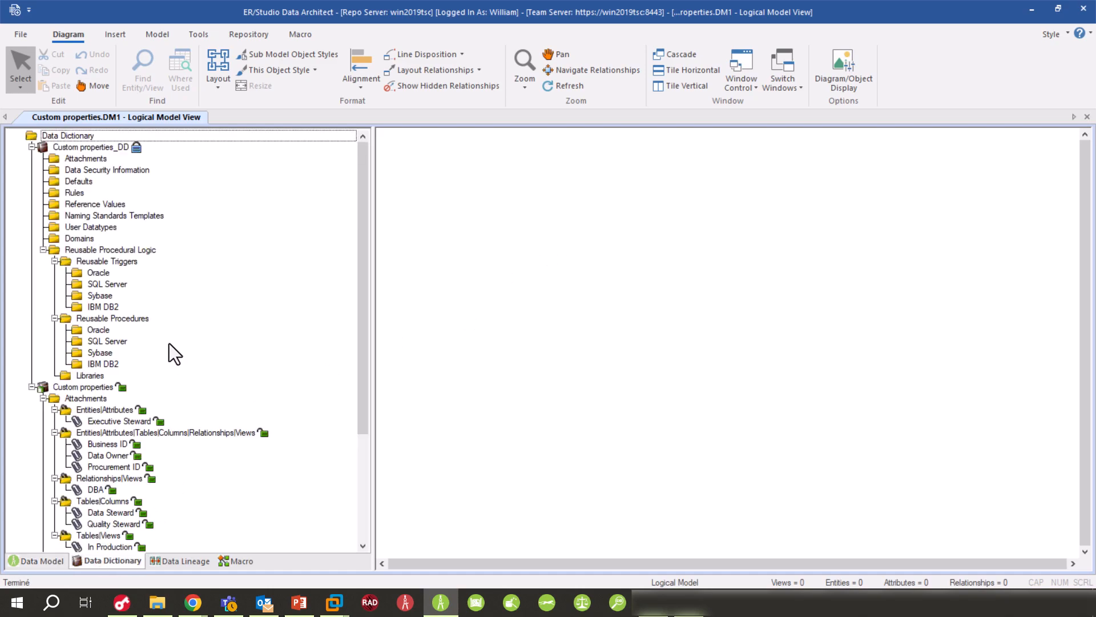
{"action": "scroll", "coordinate": [172, 347], "scroll_direction": "down", "scroll_amount": 4}
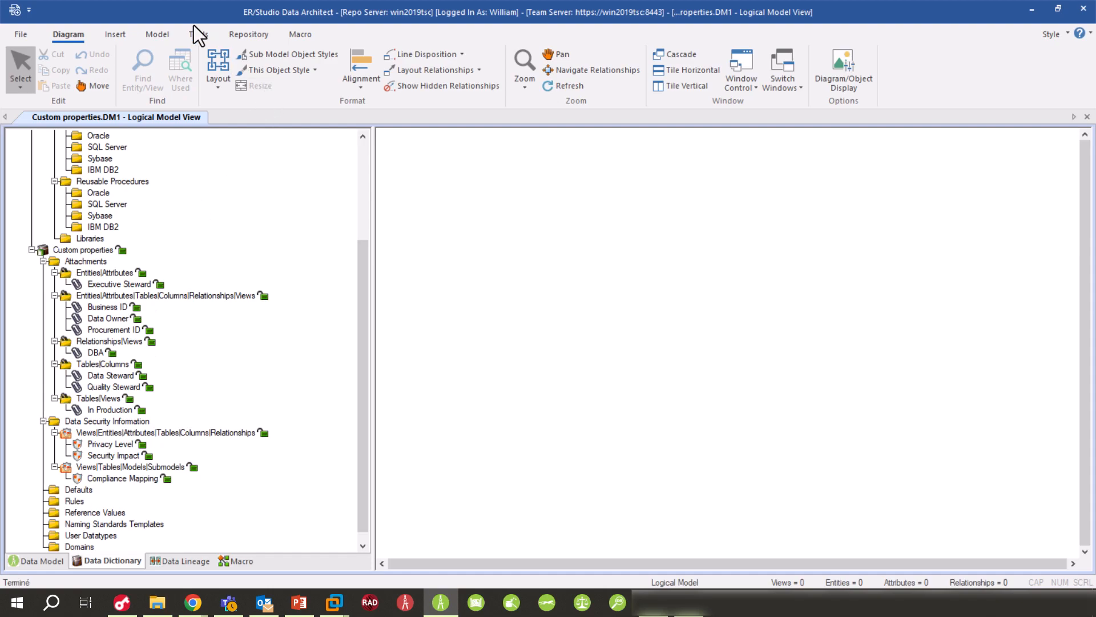
{"action": "left_click", "coordinate": [245, 34]}
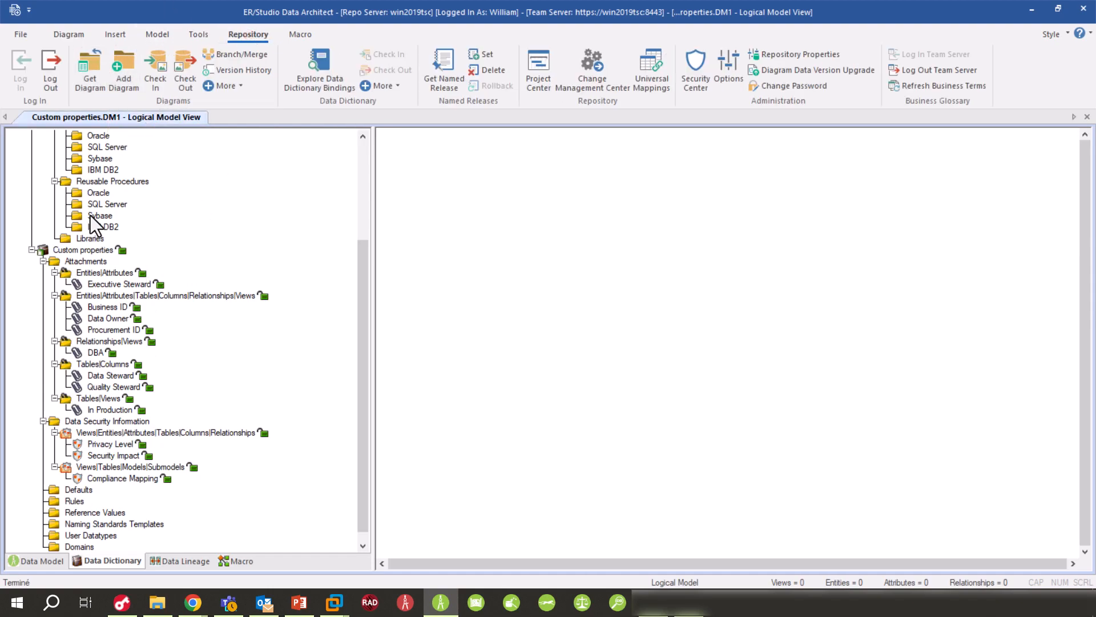
{"action": "scroll", "coordinate": [124, 249], "scroll_direction": "up", "scroll_amount": 1}
{"action": "scroll", "coordinate": [115, 256], "scroll_direction": "up", "scroll_amount": 3}
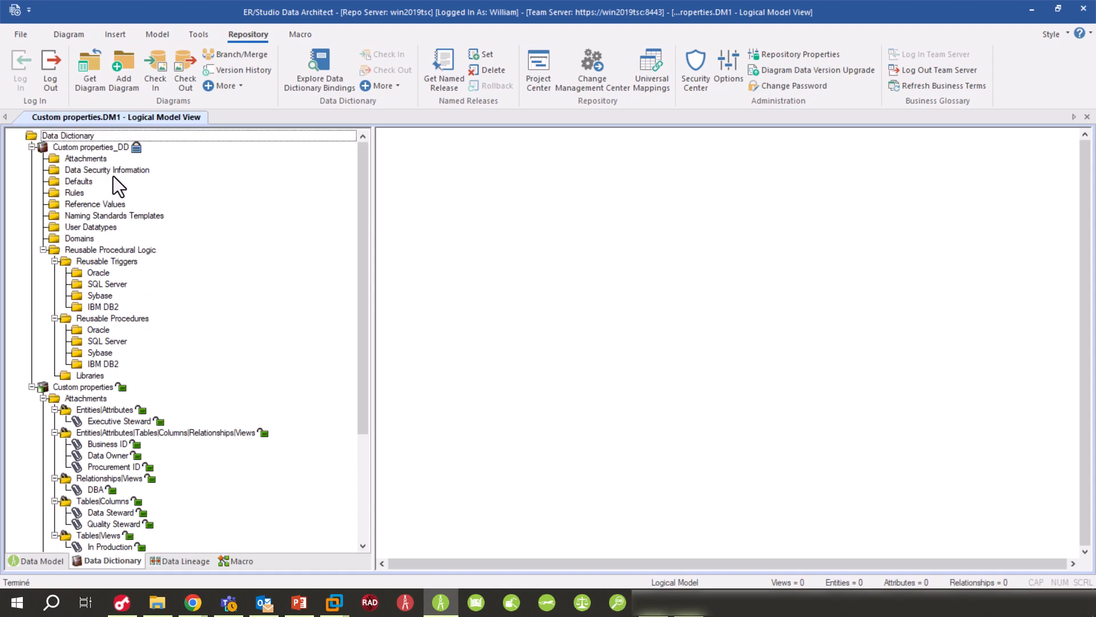
{"action": "scroll", "coordinate": [128, 337], "scroll_direction": "down", "scroll_amount": 2}
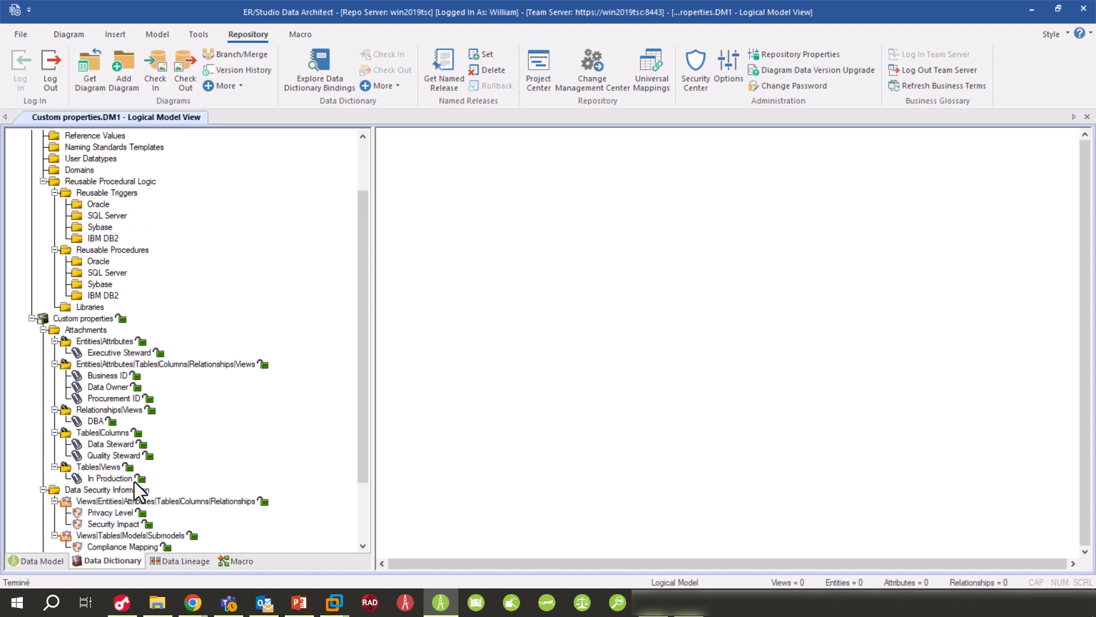
{"action": "scroll", "coordinate": [133, 464], "scroll_direction": "down", "scroll_amount": 1}
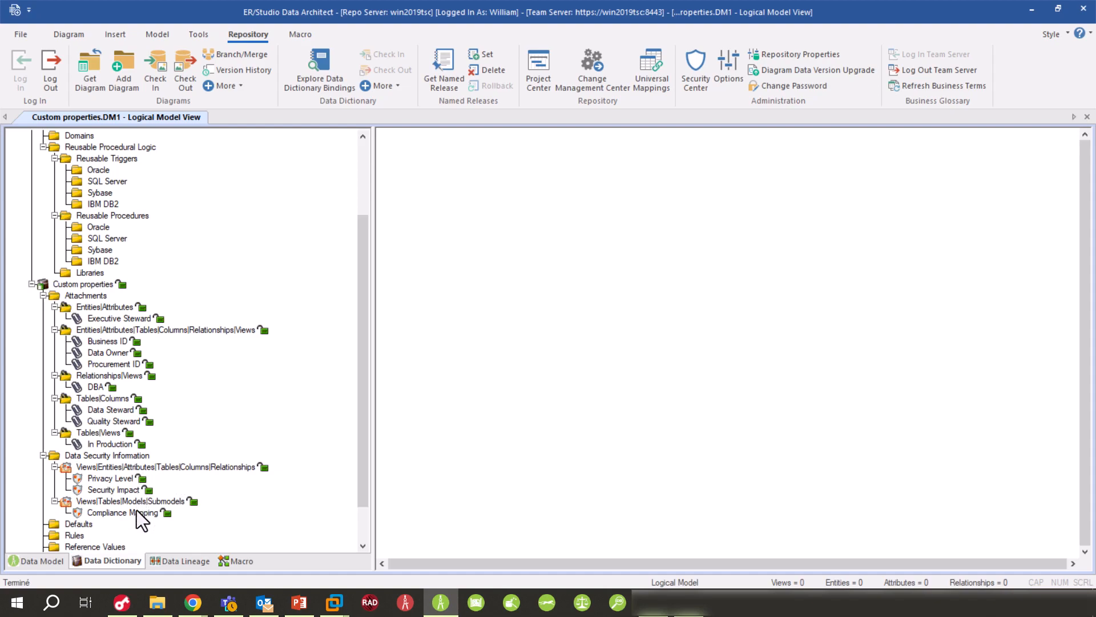
{"action": "left_click", "coordinate": [104, 472]}
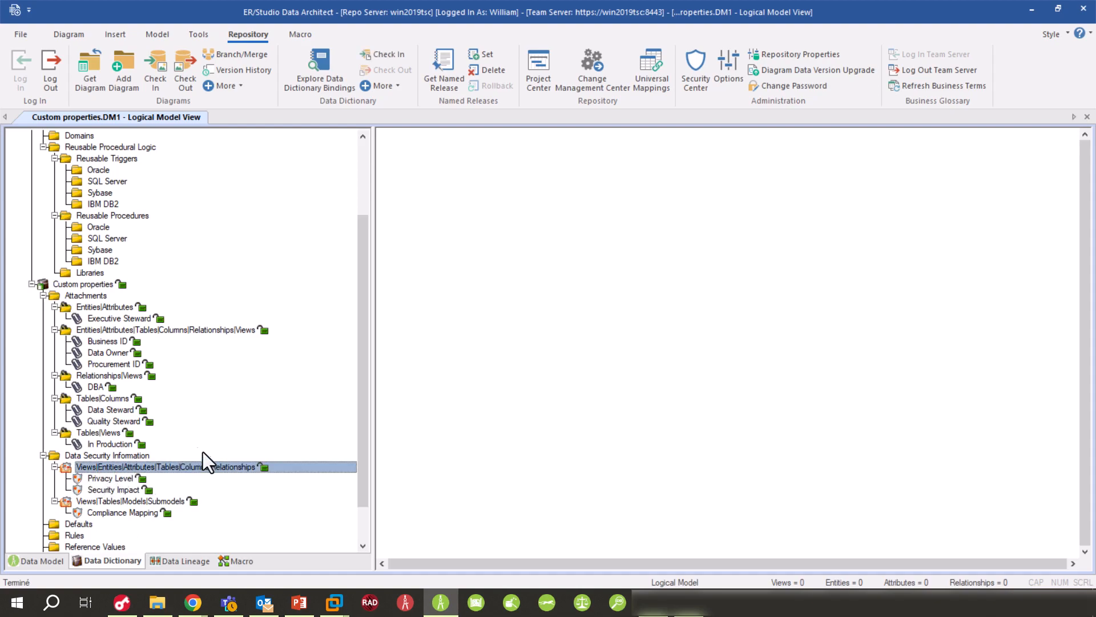
{"action": "left_click", "coordinate": [80, 332]}
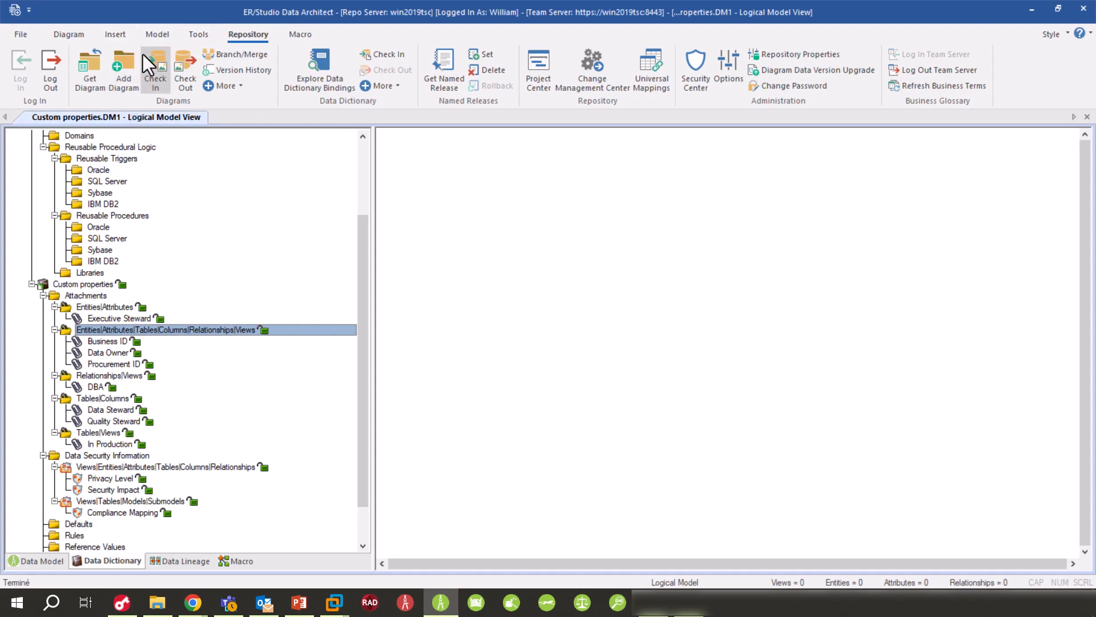
Start adding a new blank diagram to the repository, accepting the undo history warning, and save its file as MyNewDiagram
{"action": "left_click", "coordinate": [126, 80]}
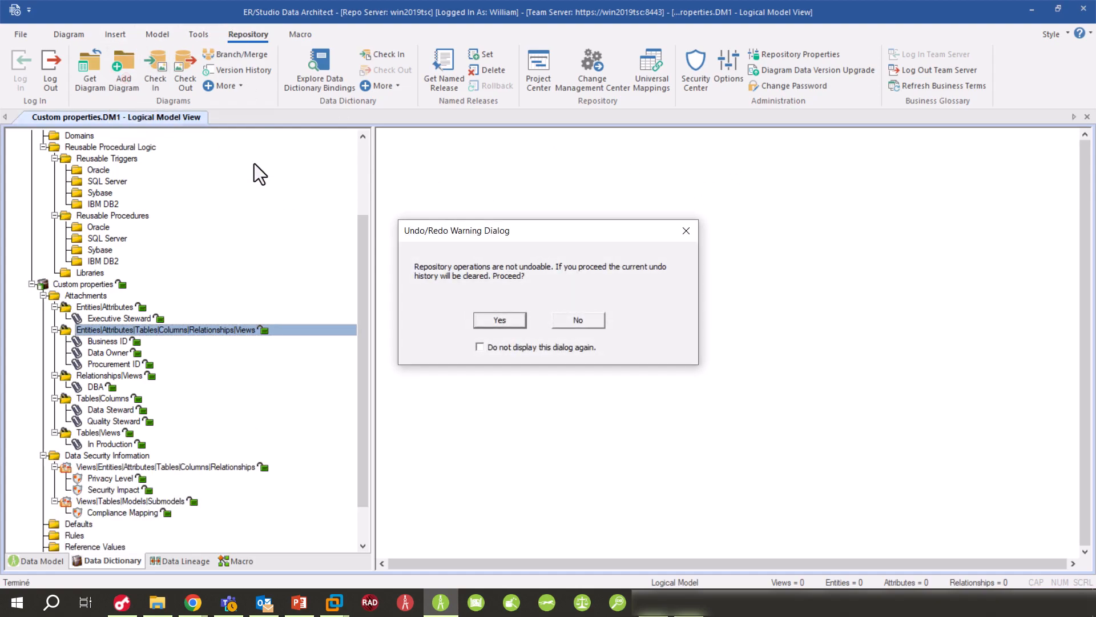
{"action": "left_click", "coordinate": [501, 320]}
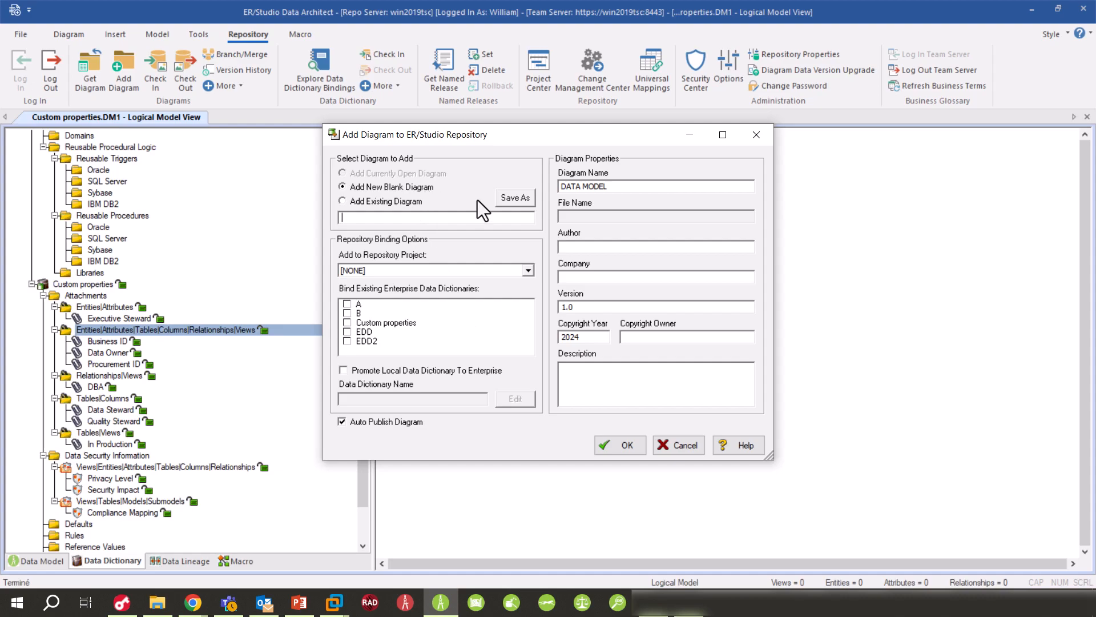
{"action": "left_click", "coordinate": [512, 200]}
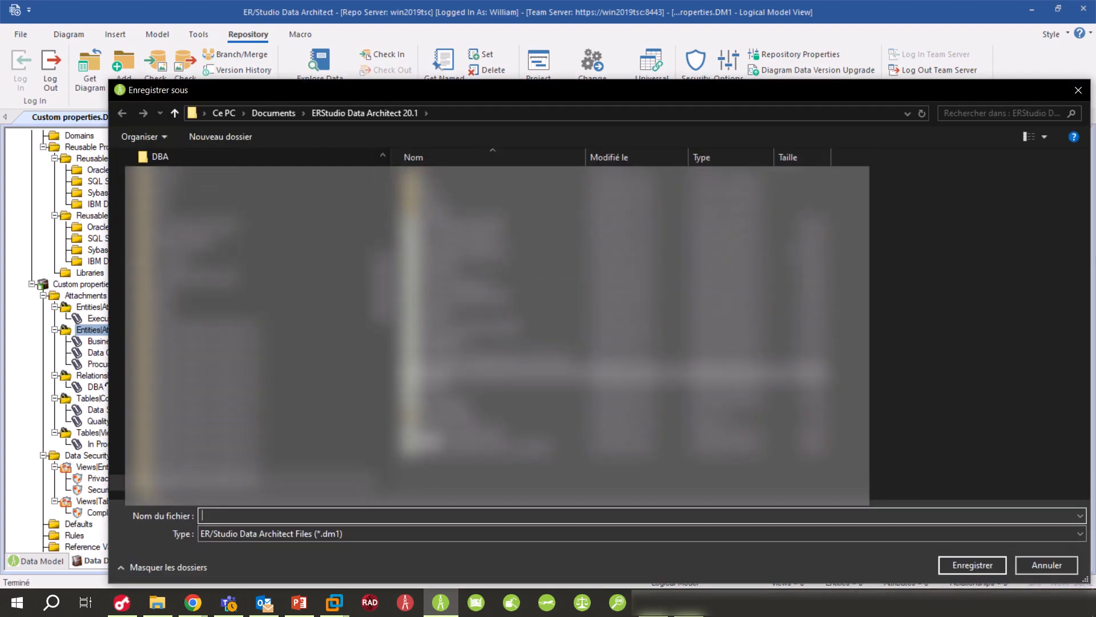
{"action": "type", "text": "MyNewDiagram"}
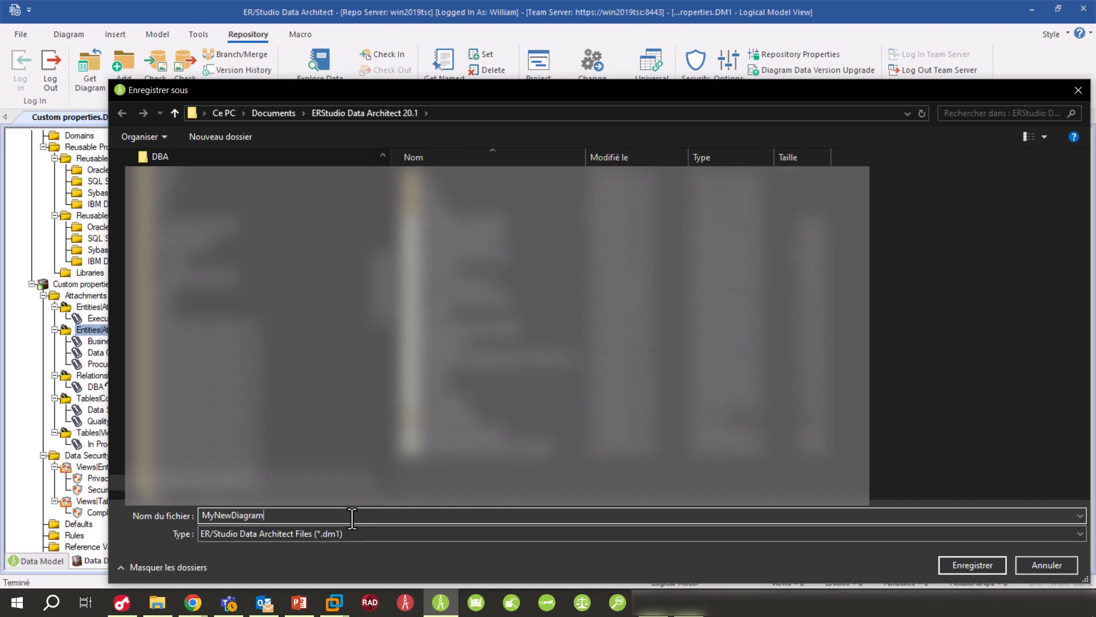
{"action": "left_click", "coordinate": [942, 564]}
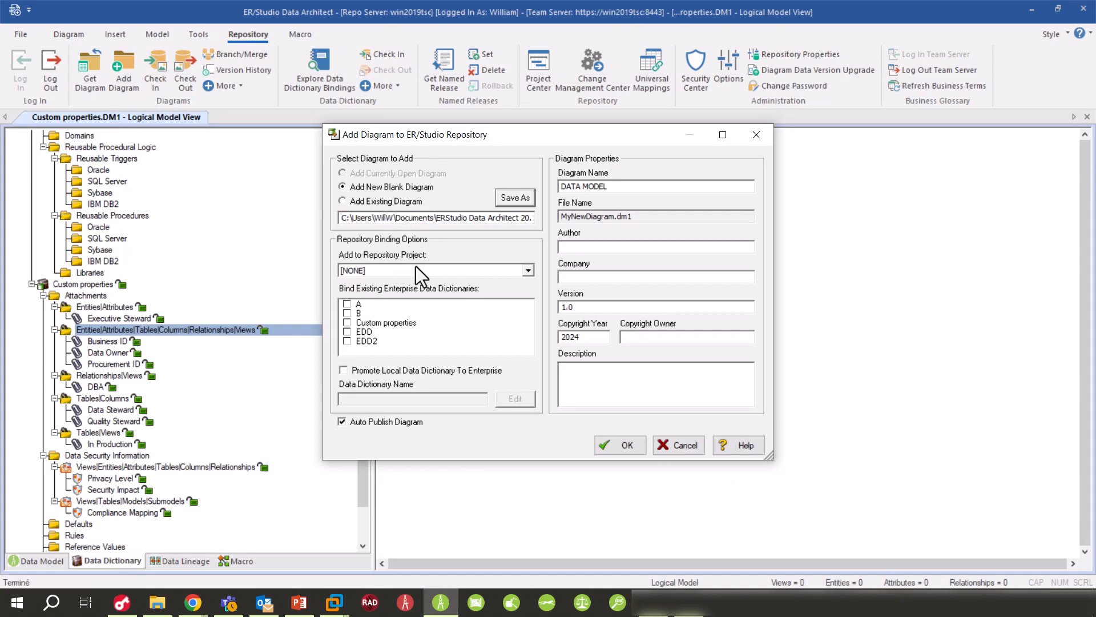
Assign the new diagram to the Tests repository project and bind the Custom properties and EDD2 enterprise data dictionaries
{"action": "left_click", "coordinate": [491, 276]}
{"action": "left_click", "coordinate": [442, 324]}
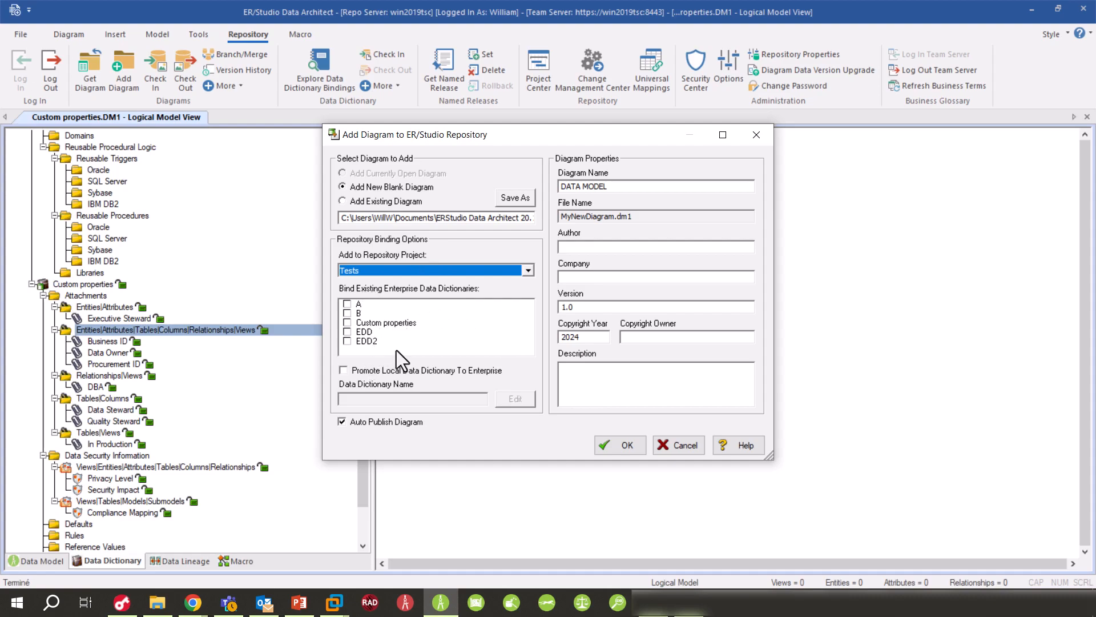
{"action": "left_click", "coordinate": [347, 323]}
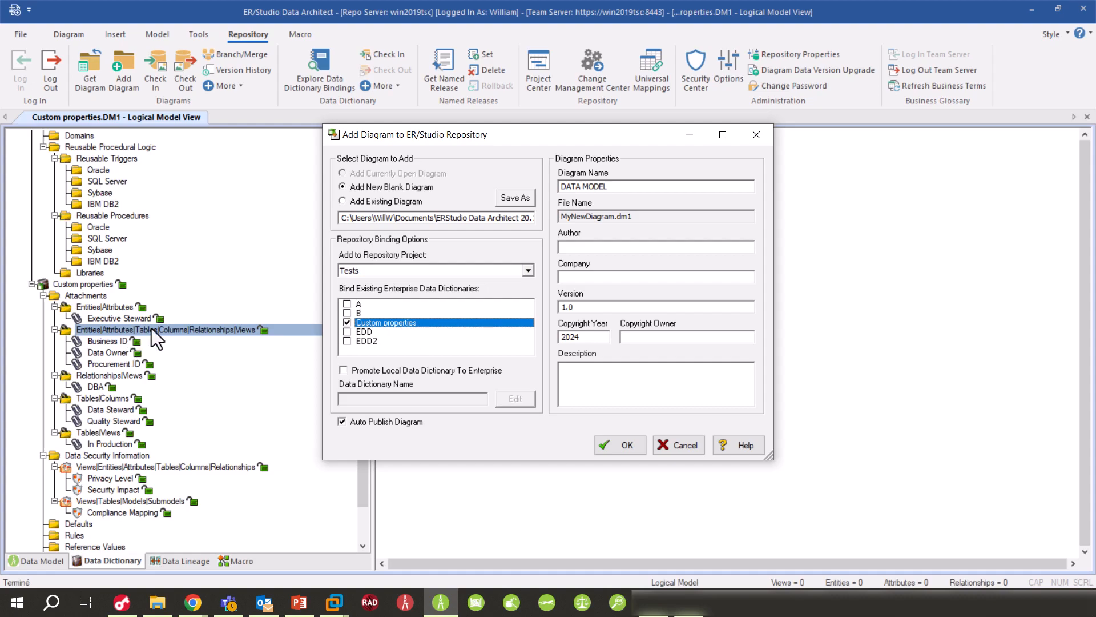
{"action": "left_click", "coordinate": [347, 341]}
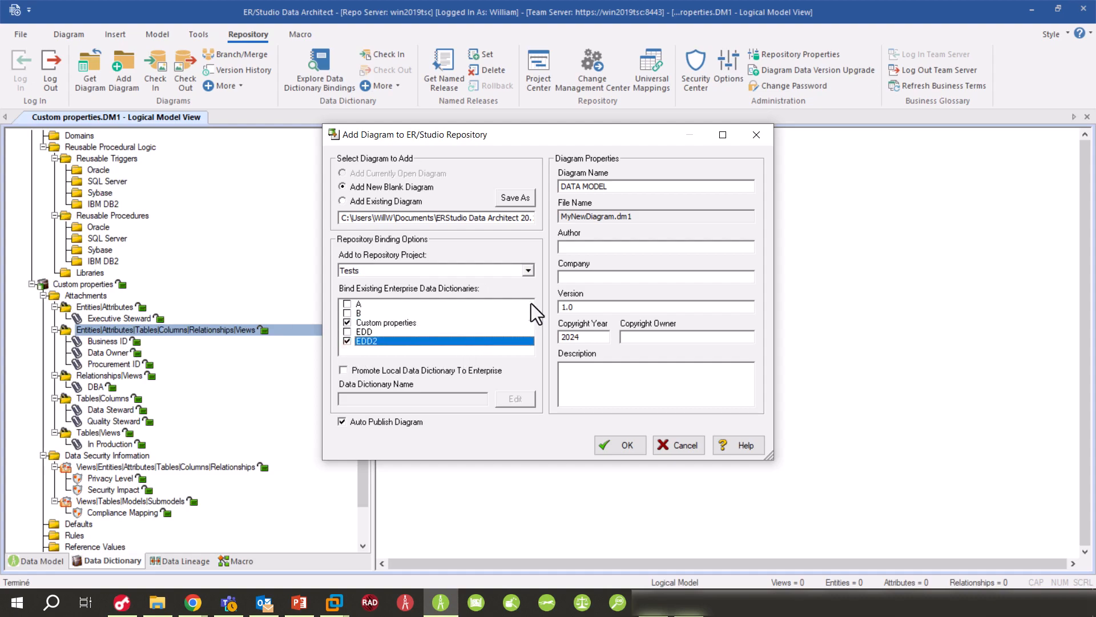
Name the diagram "My New Diagram", fill in the author, set the company to Idera and the description to "My new project with custom properties"
{"action": "left_click_drag", "start_coordinate": [628, 186], "coordinate": [400, 182]}
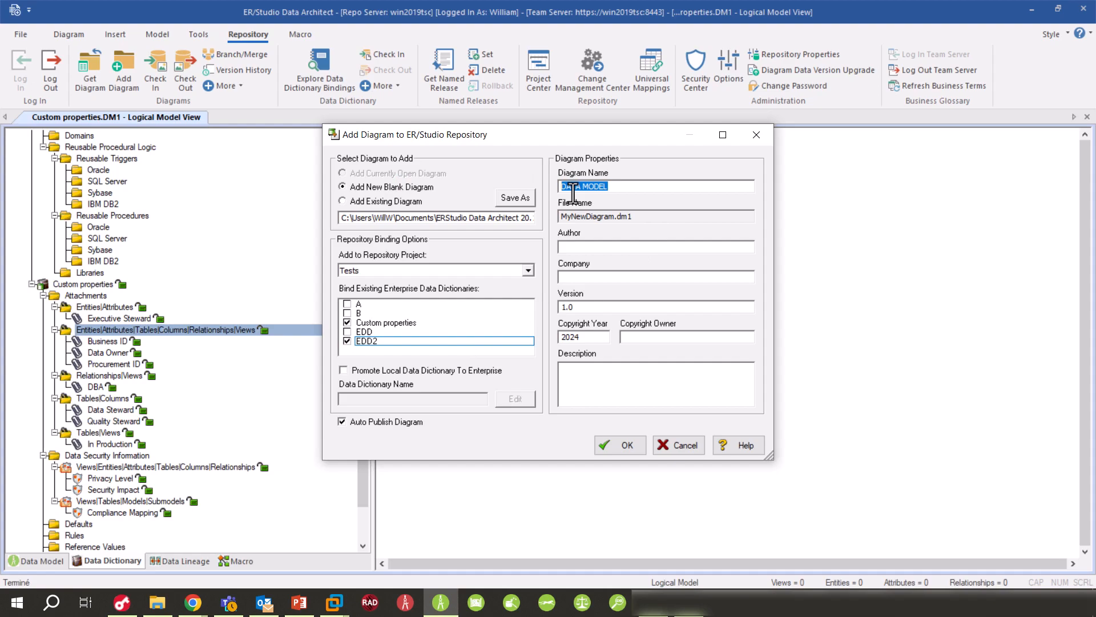
{"action": "type", "text": "My New Diagram"}
{"action": "key", "text": "Tab"}
{"action": "key", "text": "Tab"}
{"action": "type", "text": "W."}
{"action": "key", "text": "Tab"}
{"action": "type", "text": "Idera"}
{"action": "key", "text": "Tab"}
{"action": "key", "text": "Tab"}
{"action": "key", "text": "Tab"}
{"action": "type", "text": "My new project with "}
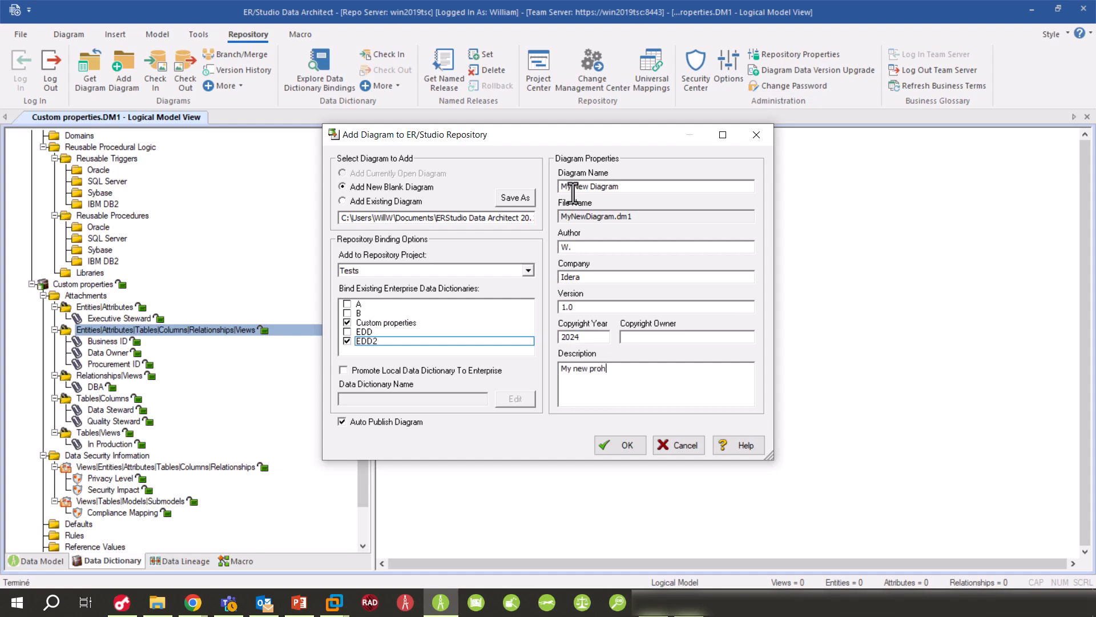
{"action": "type", "text": "custom properties"}
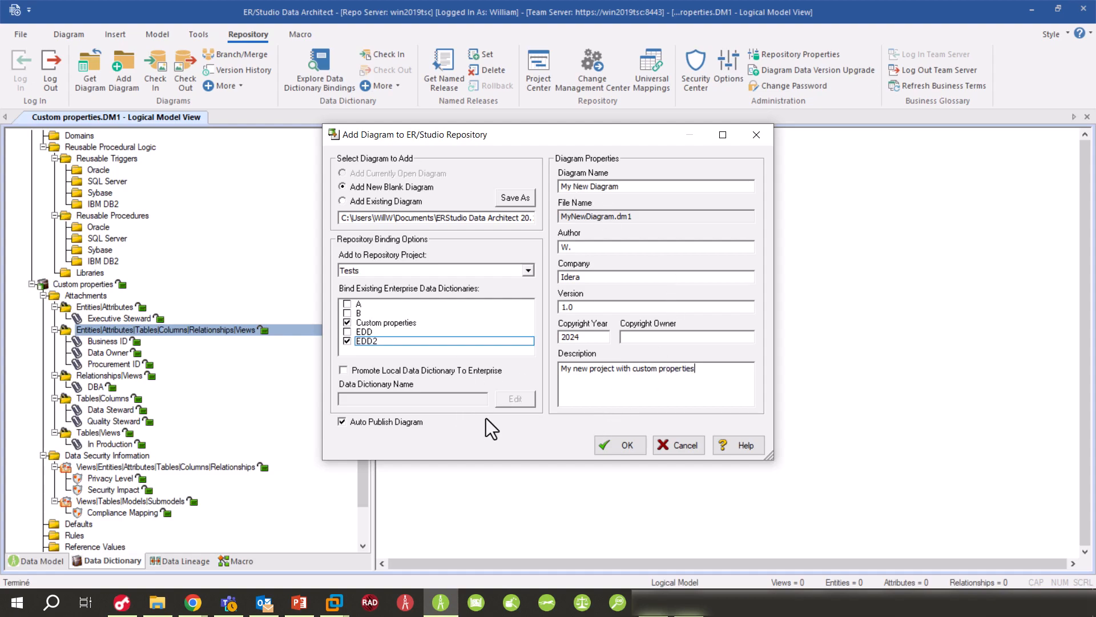
Confirm adding the configured diagram to the repository and dismiss the operation status
{"action": "left_click", "coordinate": [386, 426]}
{"action": "left_click", "coordinate": [630, 449]}
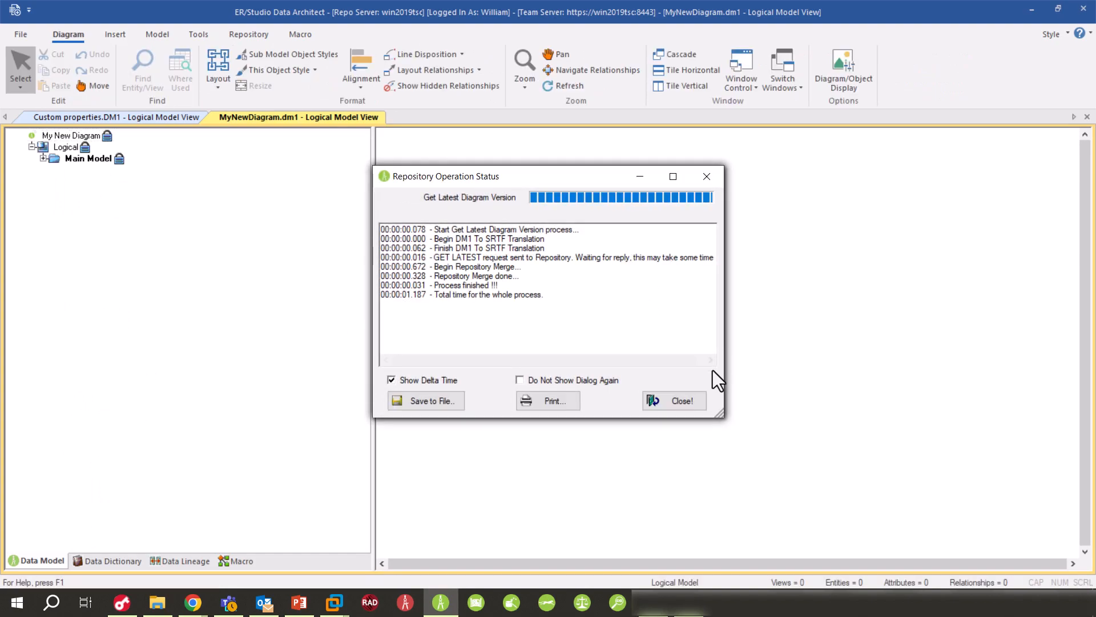
{"action": "left_click", "coordinate": [674, 400]}
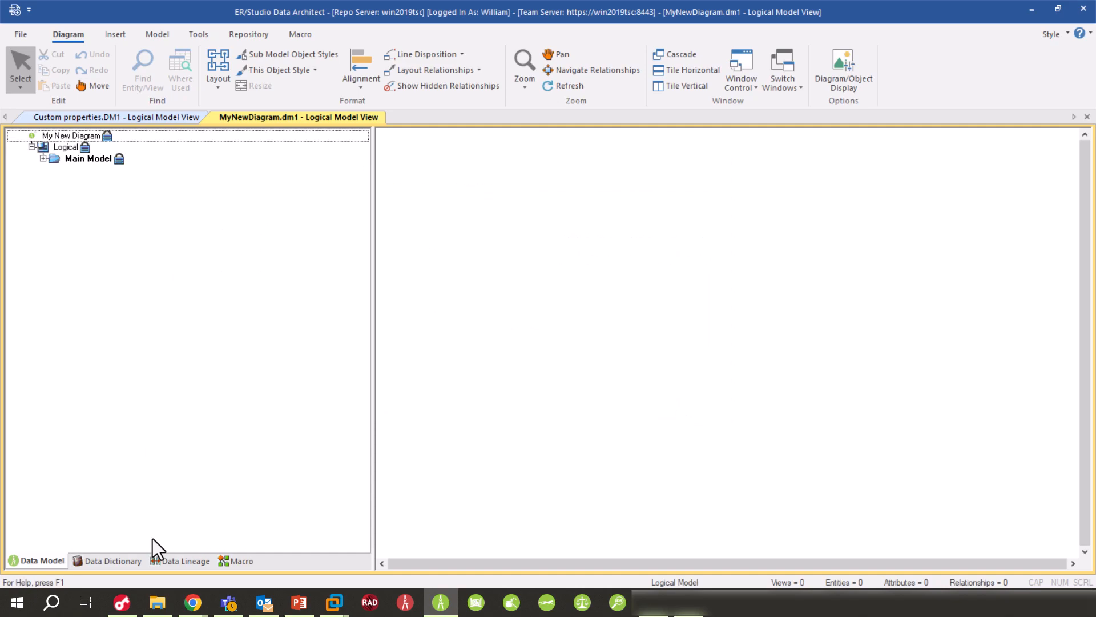
Review the new diagram's local, Custom properties and EDD2 data dictionaries, including their attachments, security information and domains, and return to the data model
{"action": "left_click", "coordinate": [101, 566]}
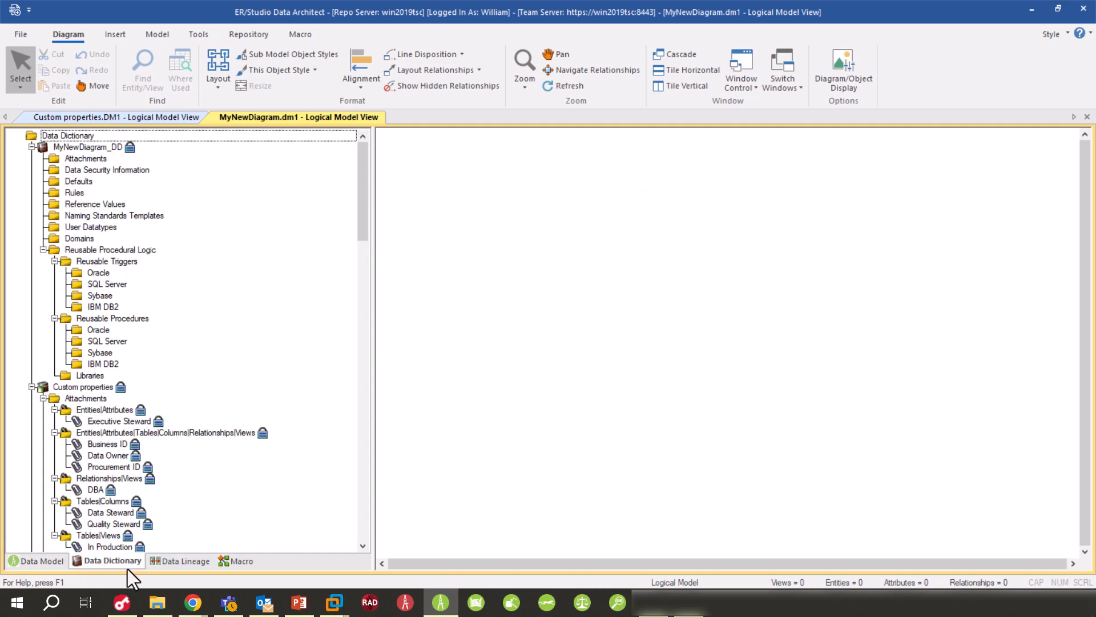
{"action": "scroll", "coordinate": [191, 457], "scroll_direction": "down", "scroll_amount": 4}
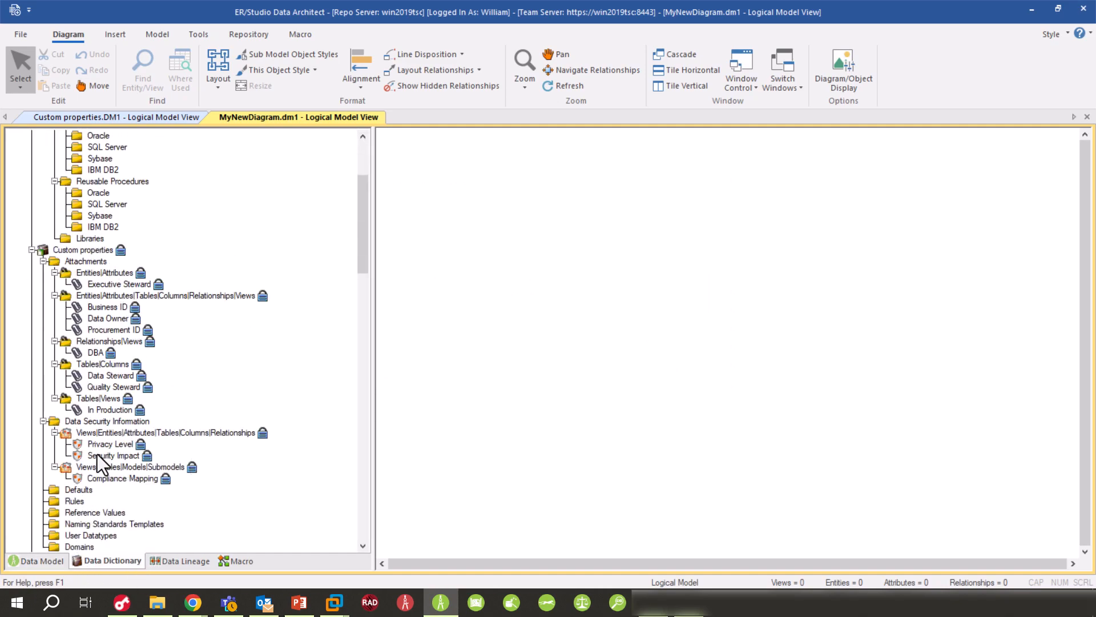
{"action": "scroll", "coordinate": [127, 444], "scroll_direction": "down", "scroll_amount": 6}
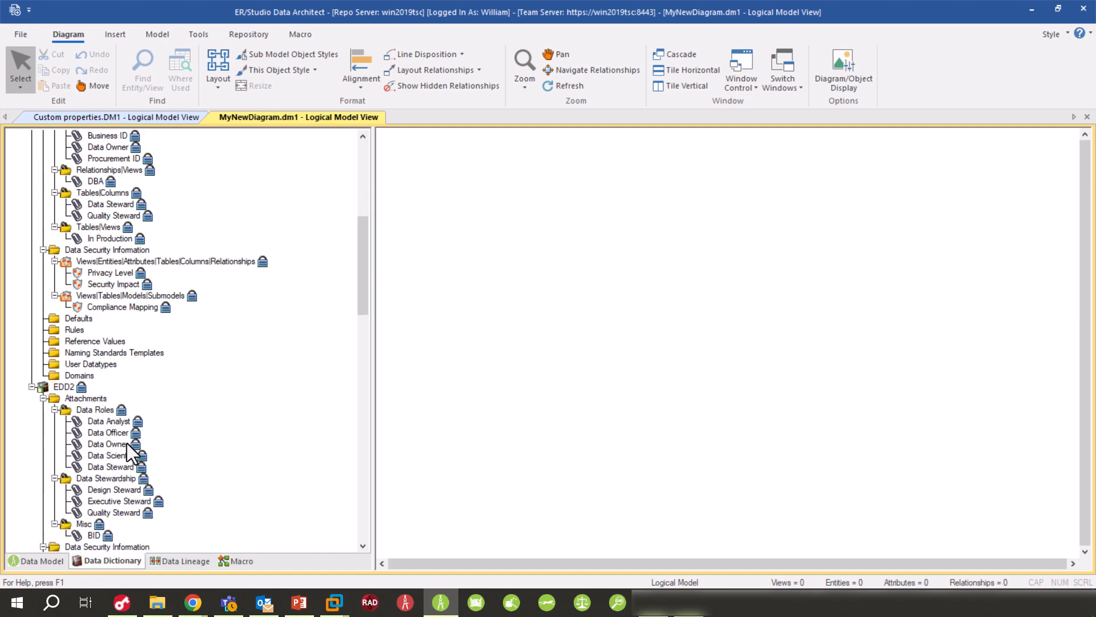
{"action": "scroll", "coordinate": [131, 428], "scroll_direction": "up", "scroll_amount": 4}
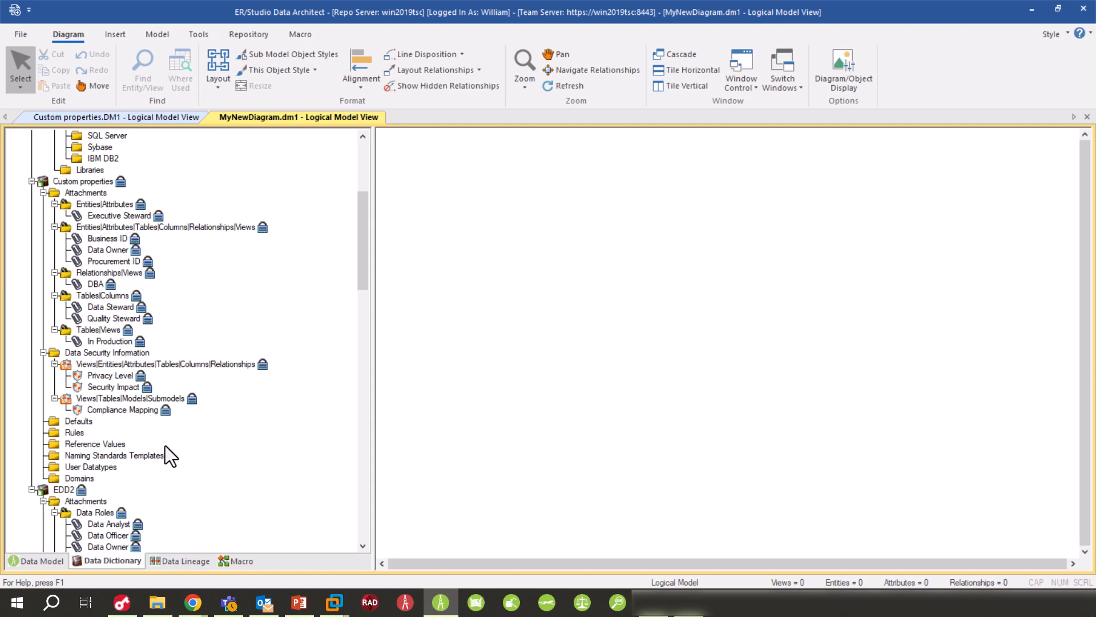
{"action": "scroll", "coordinate": [177, 434], "scroll_direction": "down", "scroll_amount": 3}
{"action": "scroll", "coordinate": [192, 422], "scroll_direction": "down", "scroll_amount": 4}
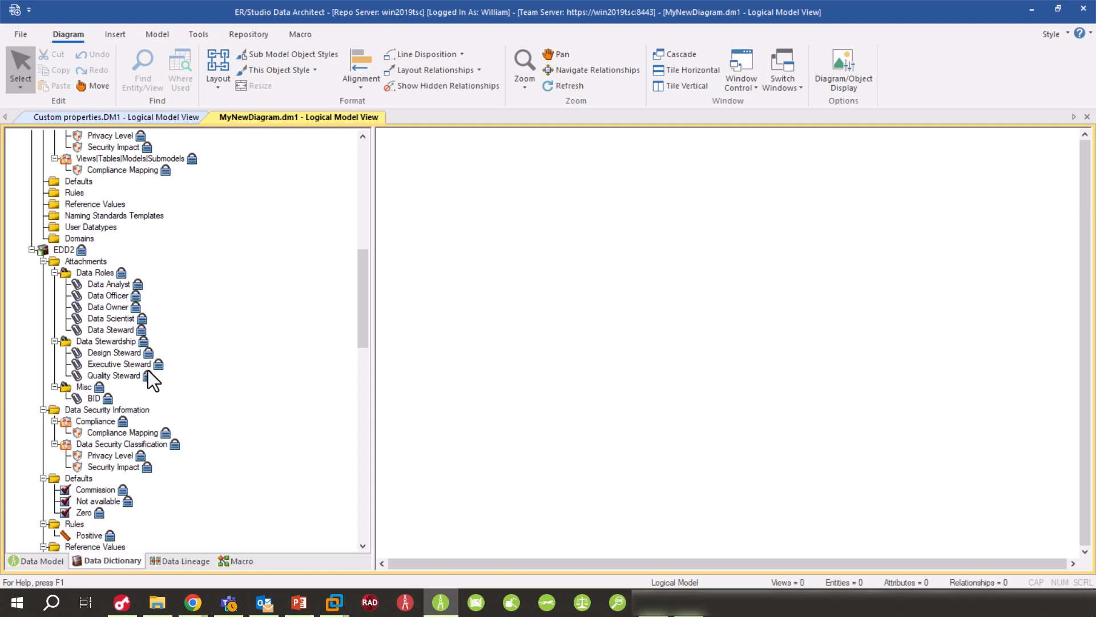
{"action": "scroll", "coordinate": [183, 443], "scroll_direction": "down", "scroll_amount": 4}
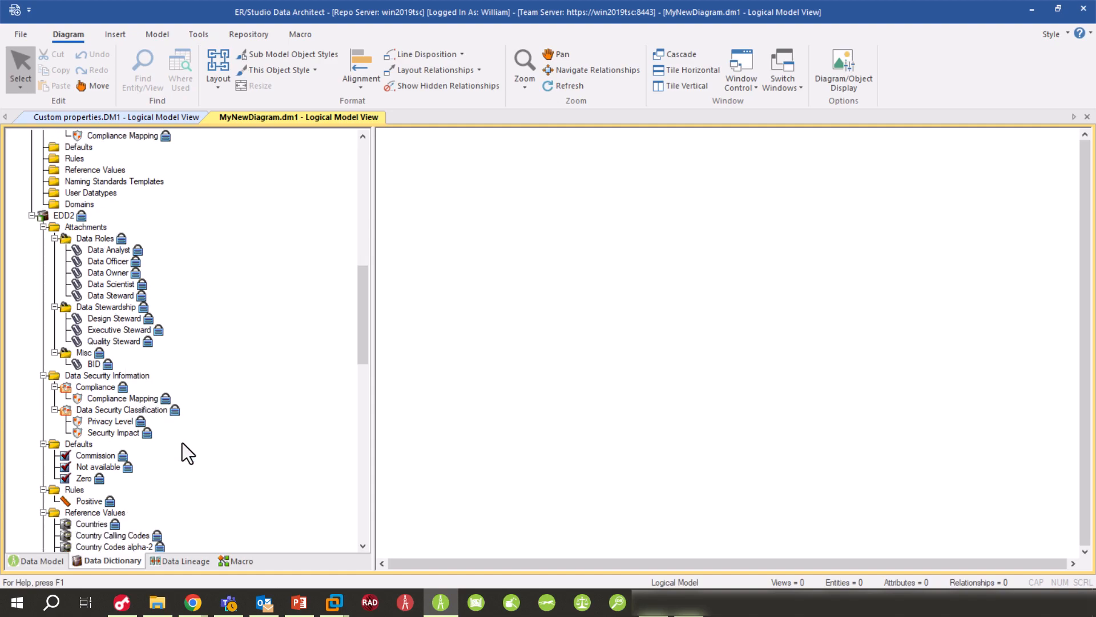
{"action": "scroll", "coordinate": [181, 441], "scroll_direction": "down", "scroll_amount": 5}
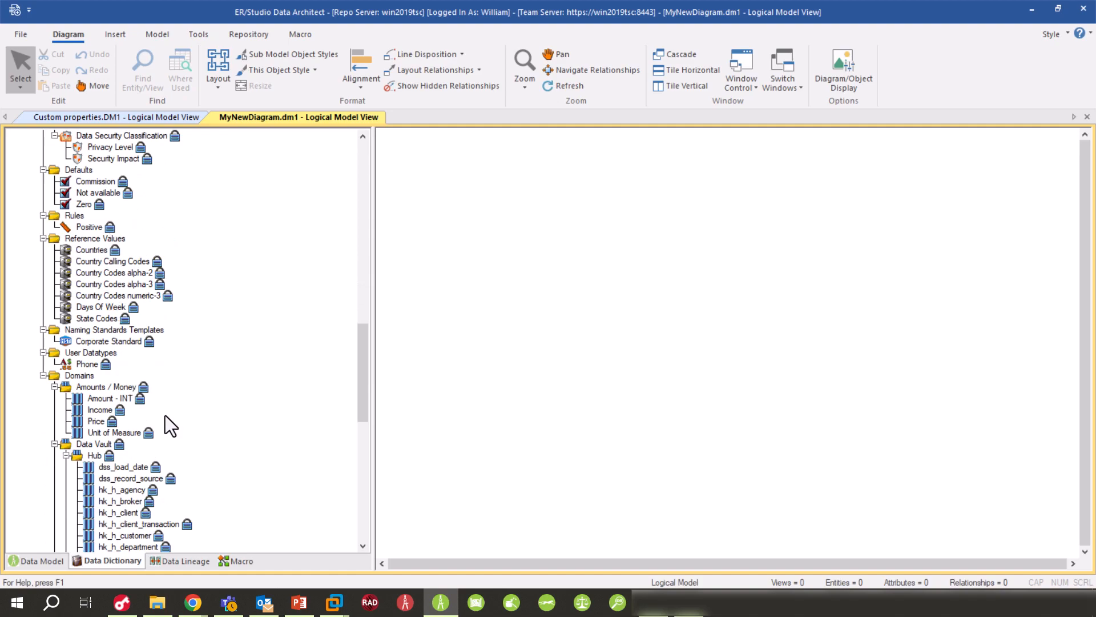
{"action": "scroll", "coordinate": [165, 415], "scroll_direction": "down", "scroll_amount": 1}
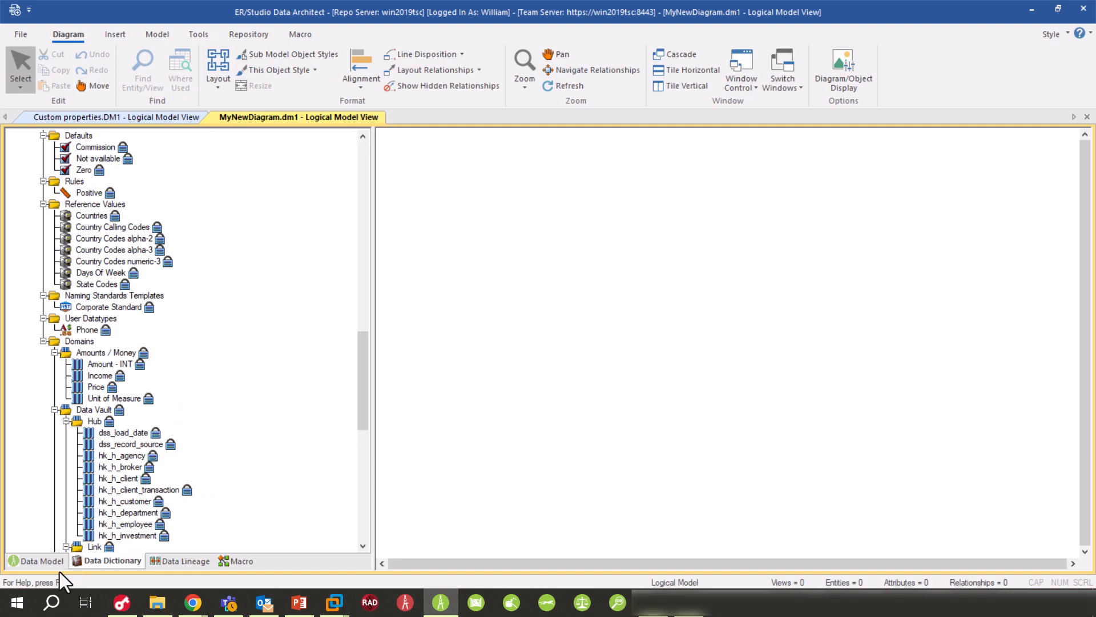
{"action": "left_click", "coordinate": [30, 561]}
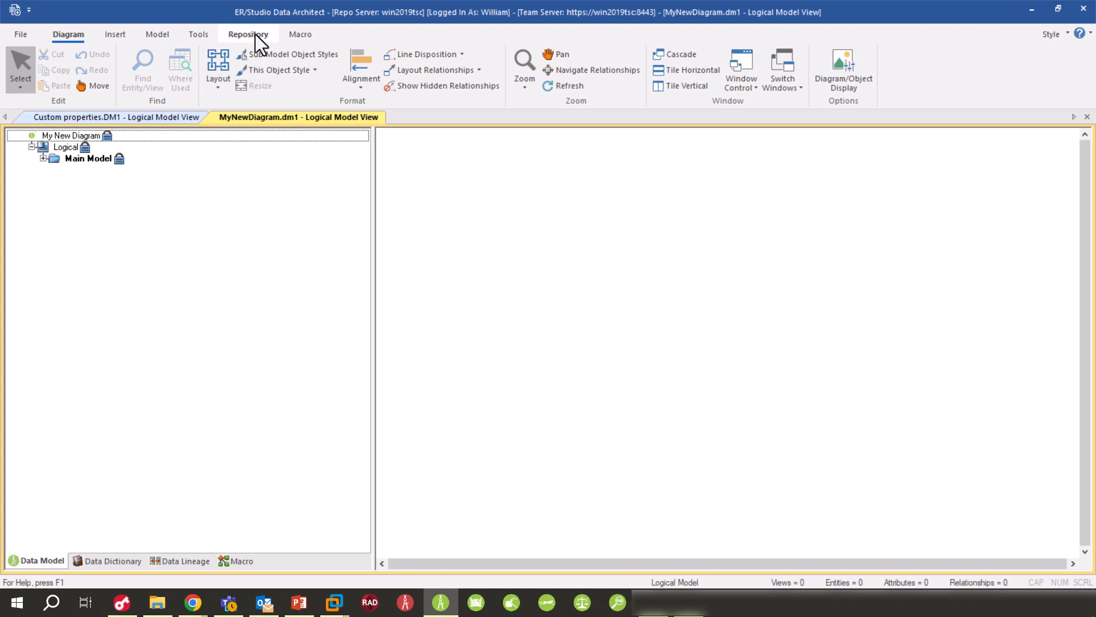
Open the root-level ERSBasicHandlers macro in an enlarged editor, examine its create handlers, and minimize the editor
{"action": "left_click", "coordinate": [249, 562]}
{"action": "left_click_drag", "start_coordinate": [362, 170], "coordinate": [363, 537]}
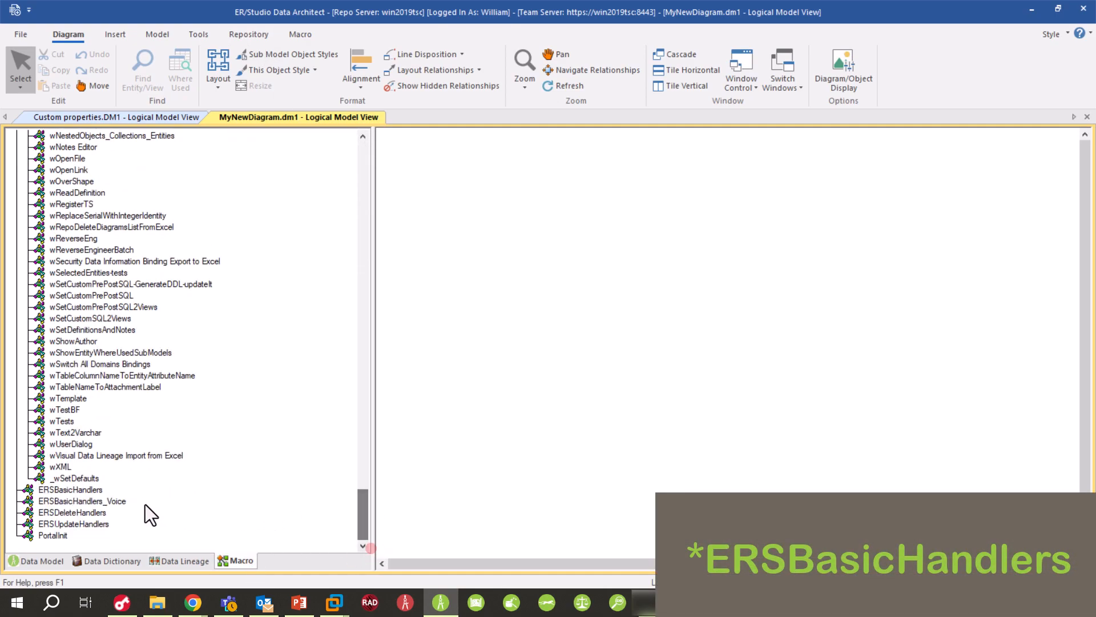
{"action": "double_click", "coordinate": [84, 489]}
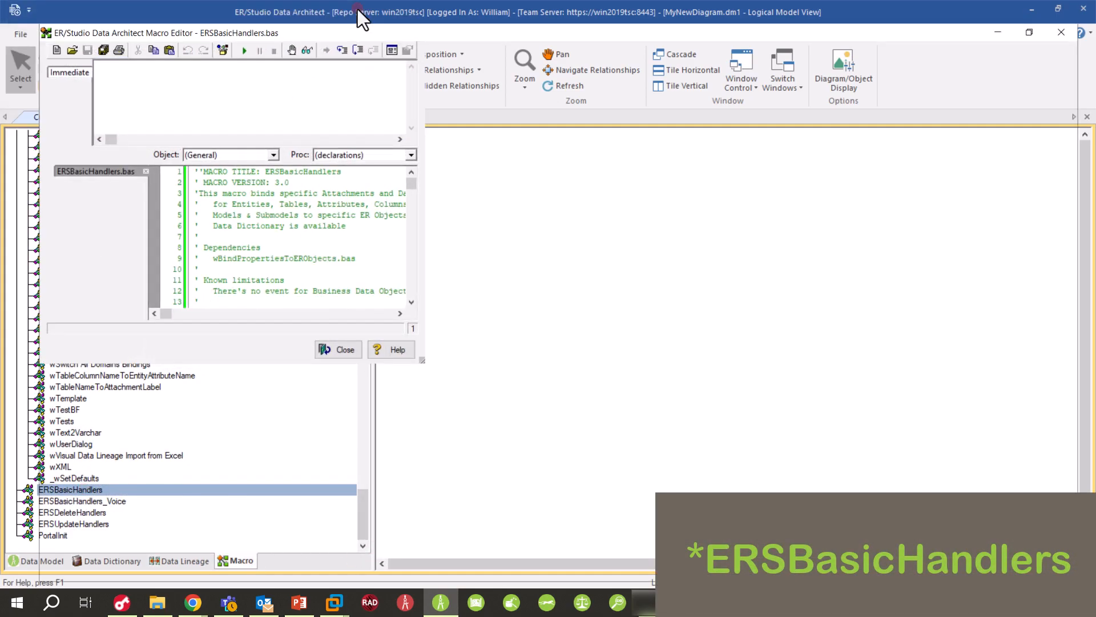
{"action": "left_click", "coordinate": [359, 12]}
{"action": "scroll", "coordinate": [511, 385], "scroll_direction": "down", "scroll_amount": 3}
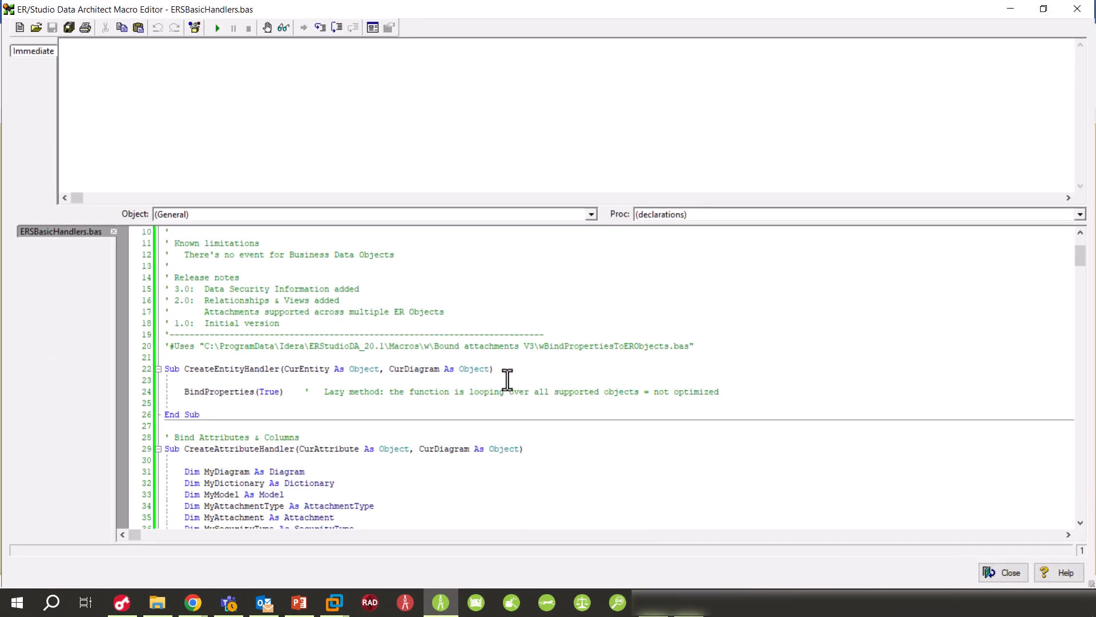
{"action": "scroll", "coordinate": [497, 366], "scroll_direction": "down", "scroll_amount": 2}
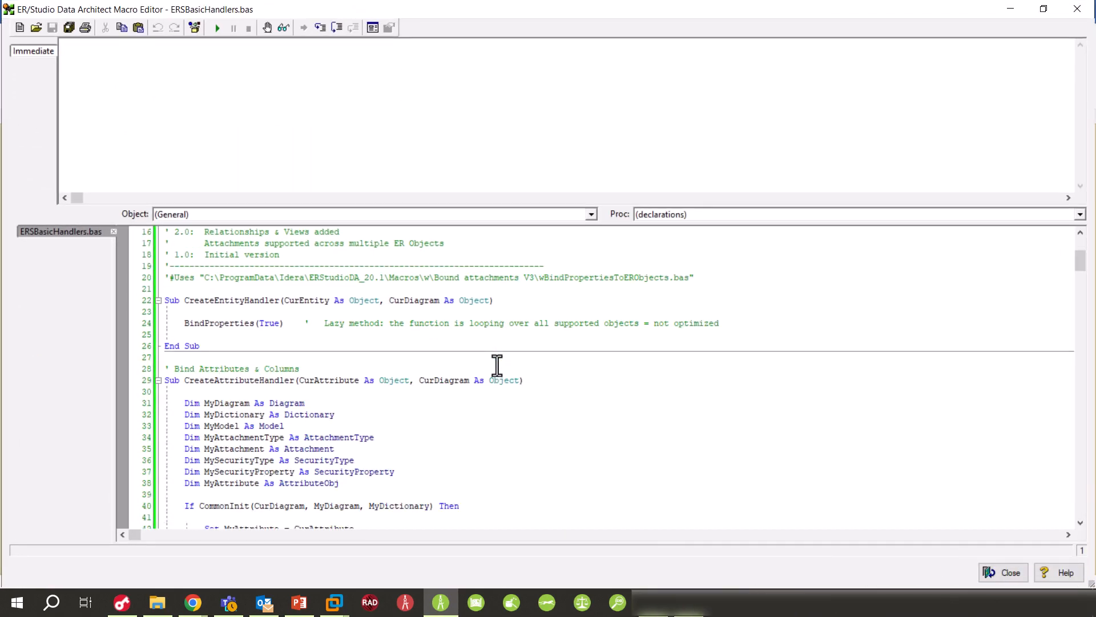
{"action": "scroll", "coordinate": [497, 366], "scroll_direction": "down", "scroll_amount": 19}
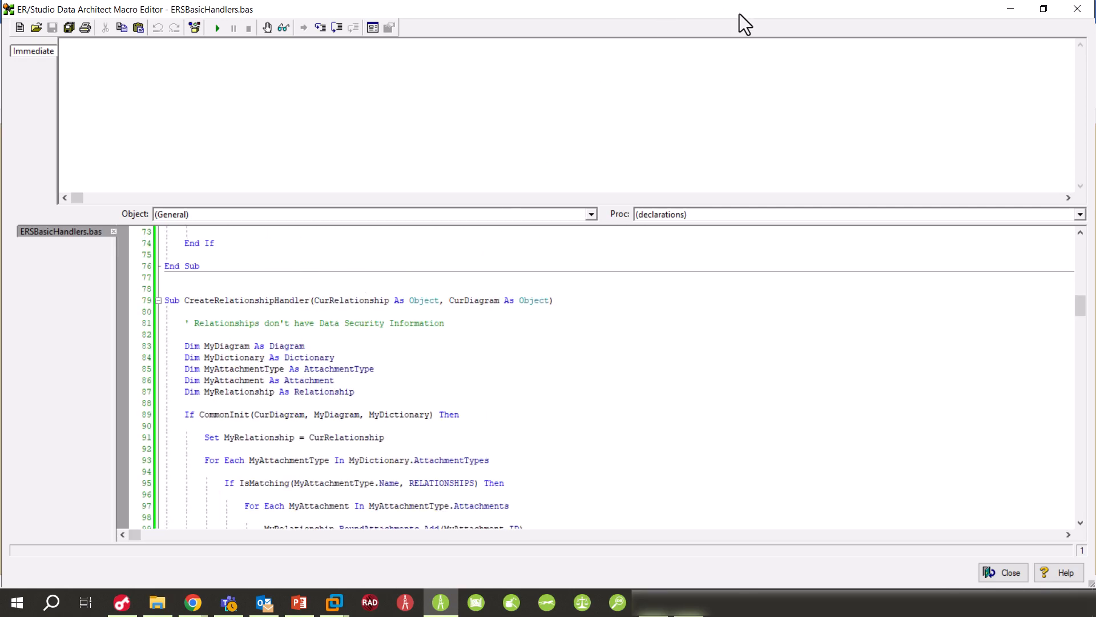
{"action": "left_click", "coordinate": [1013, 9]}
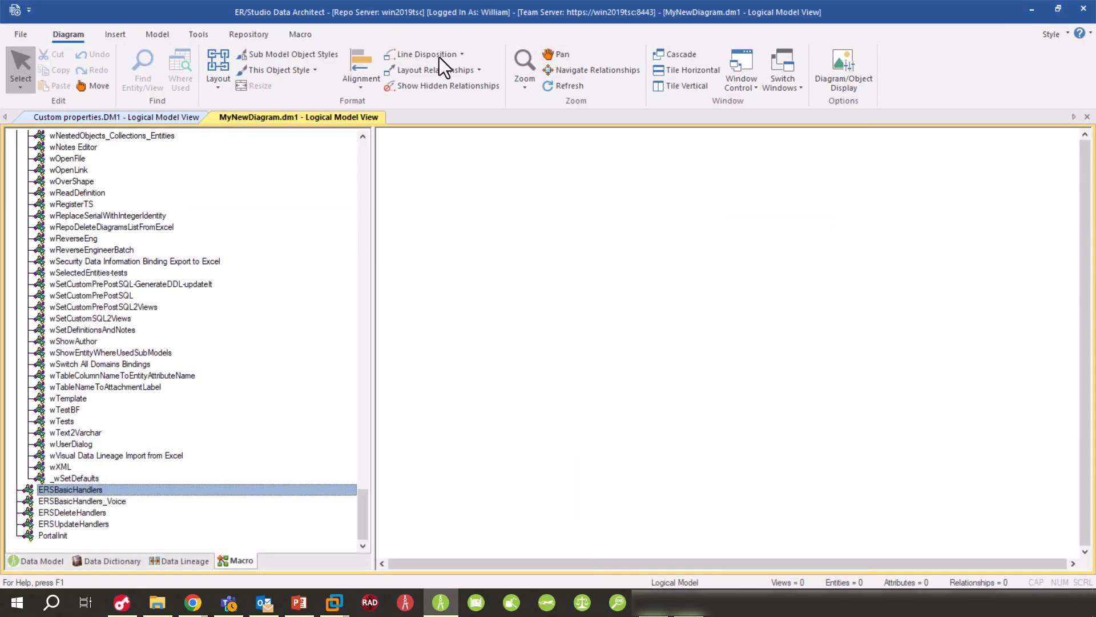
Check which automation interface event handlers are enabled in the application options, and leave the settings without applying changes
{"action": "left_click", "coordinate": [197, 36]}
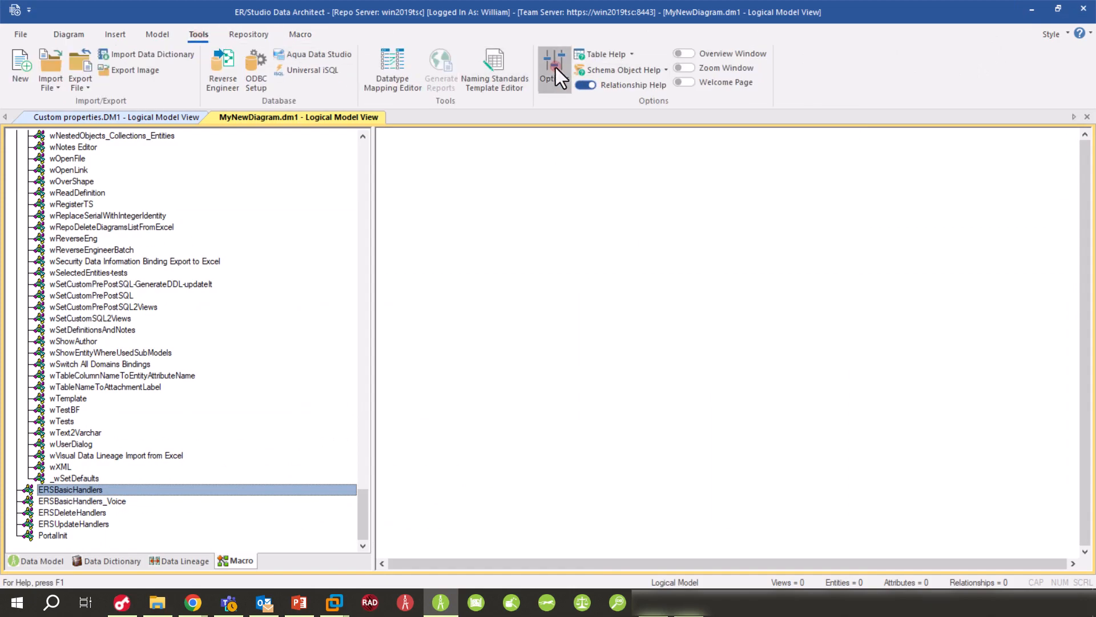
{"action": "left_click", "coordinate": [553, 67]}
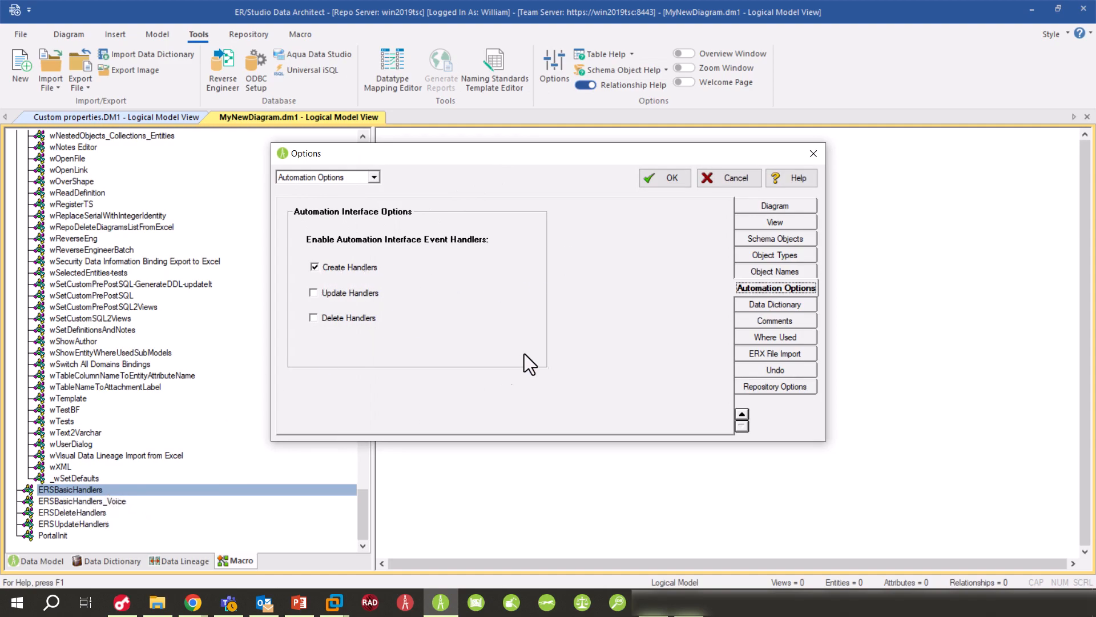
{"action": "left_click", "coordinate": [721, 183]}
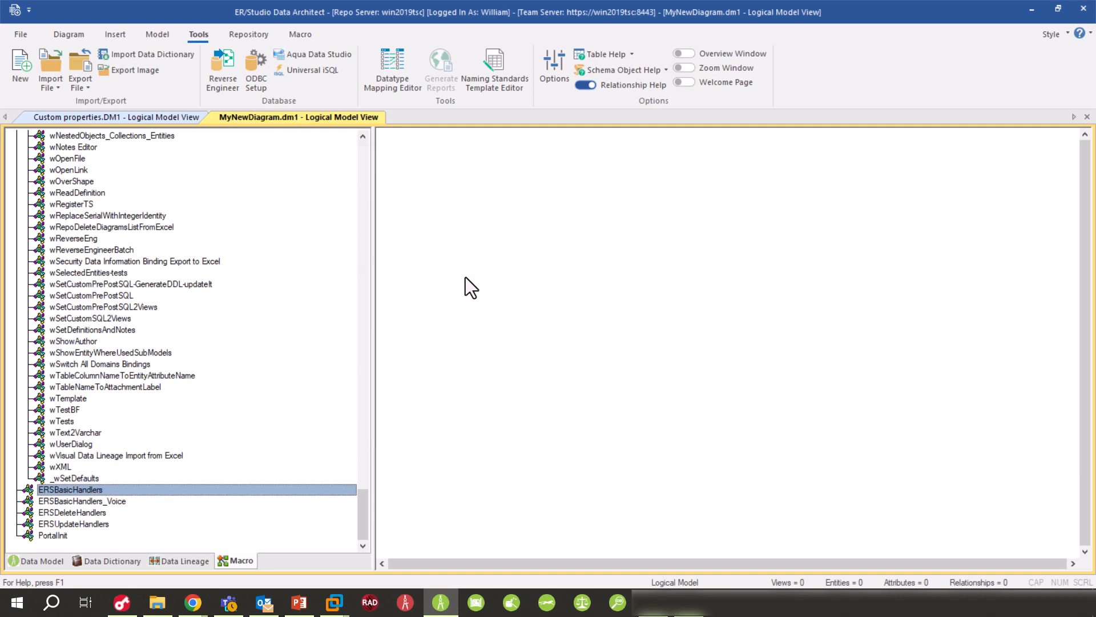
Inspect the attachments and data security information in the Custom properties enterprise data dictionary
{"action": "left_click", "coordinate": [98, 563]}
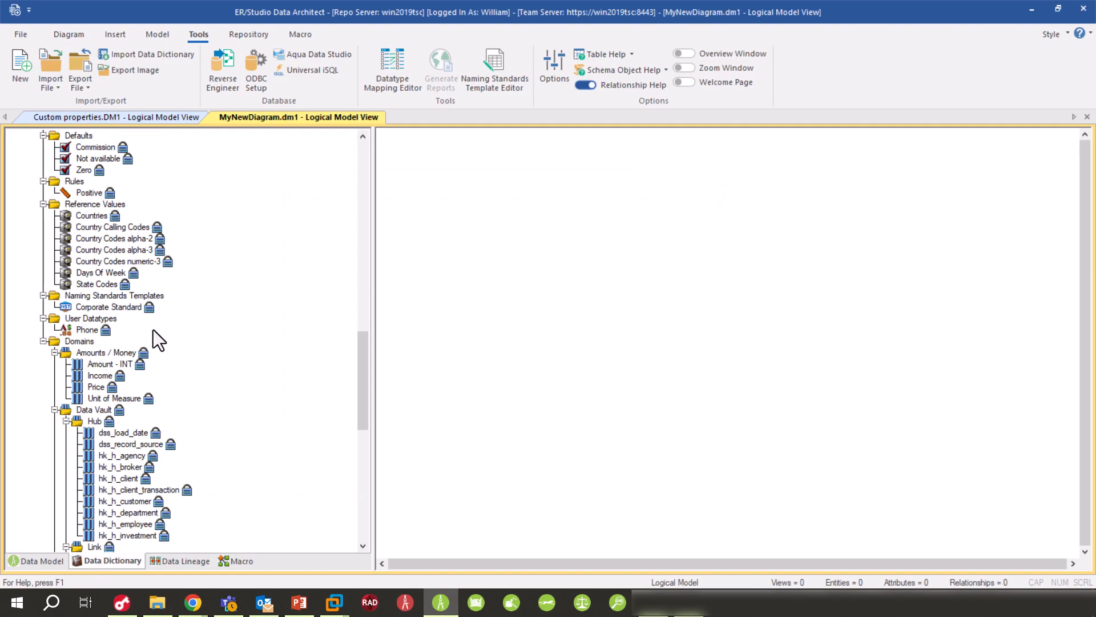
{"action": "scroll", "coordinate": [153, 330], "scroll_direction": "up", "scroll_amount": 20}
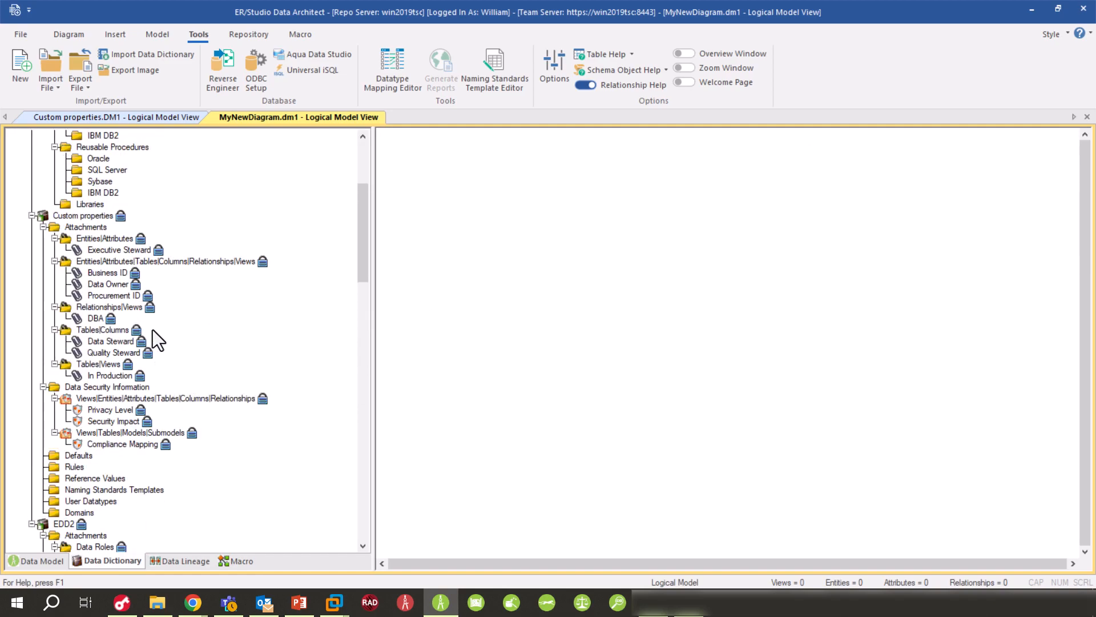
{"action": "scroll", "coordinate": [153, 341], "scroll_direction": "down", "scroll_amount": 2}
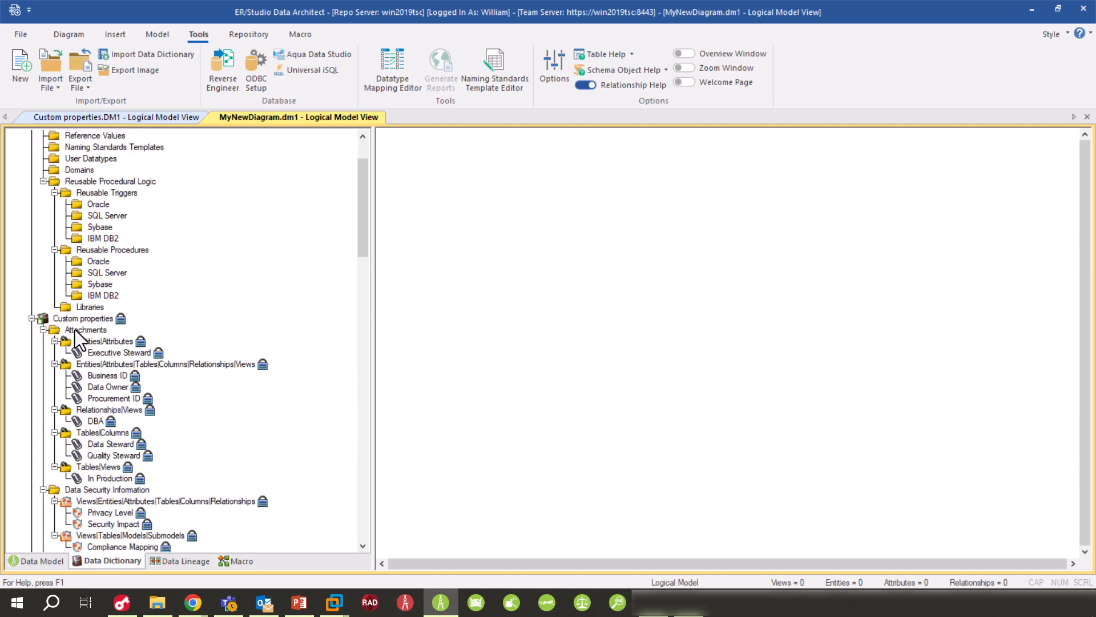
Collapse the Sample Macros folder and open wBindPropertiesToERObjects from Bound attachments V3 in the enlarged macro editor
{"action": "left_click", "coordinate": [242, 561]}
{"action": "scroll", "coordinate": [245, 468], "scroll_direction": "up", "scroll_amount": 10}
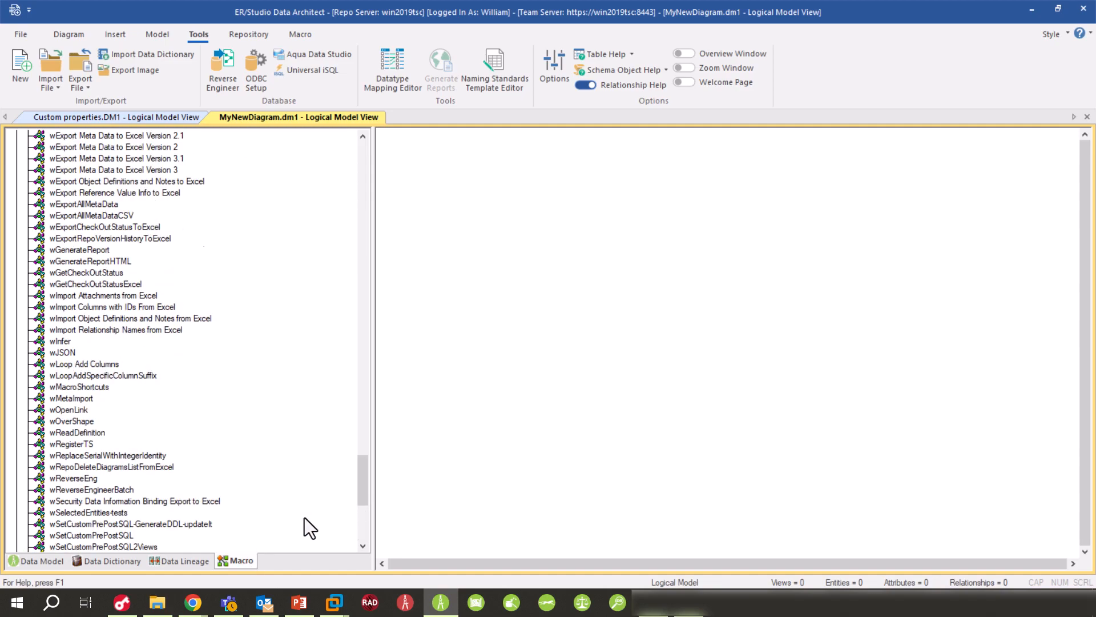
{"action": "left_click_drag", "start_coordinate": [367, 476], "coordinate": [388, 177]}
{"action": "left_click", "coordinate": [16, 204]}
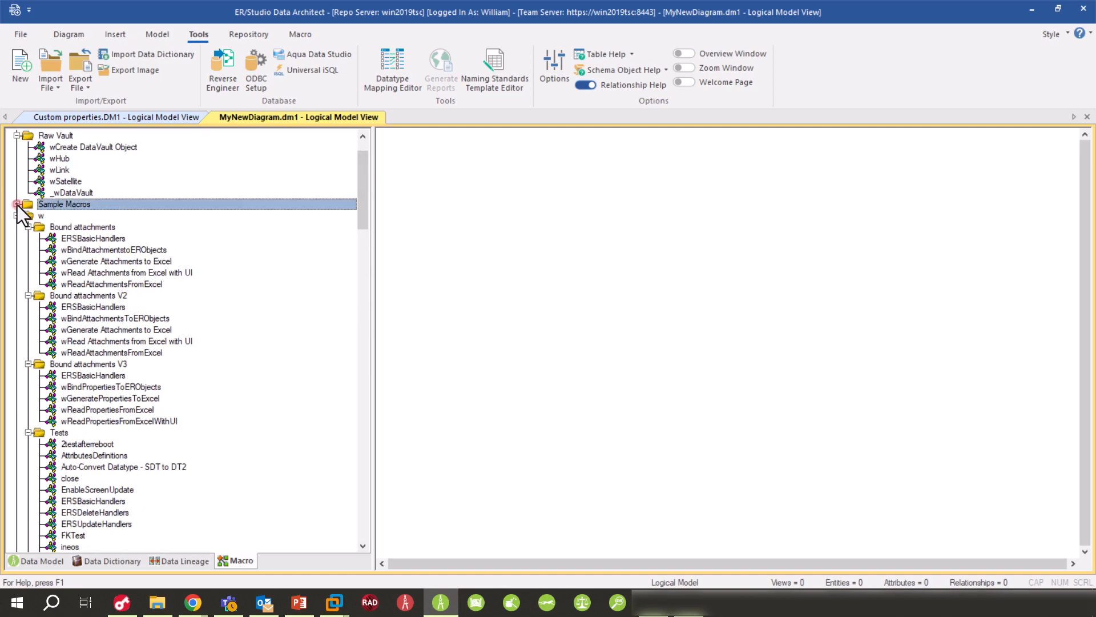
{"action": "scroll", "coordinate": [114, 400], "scroll_direction": "down", "scroll_amount": 2}
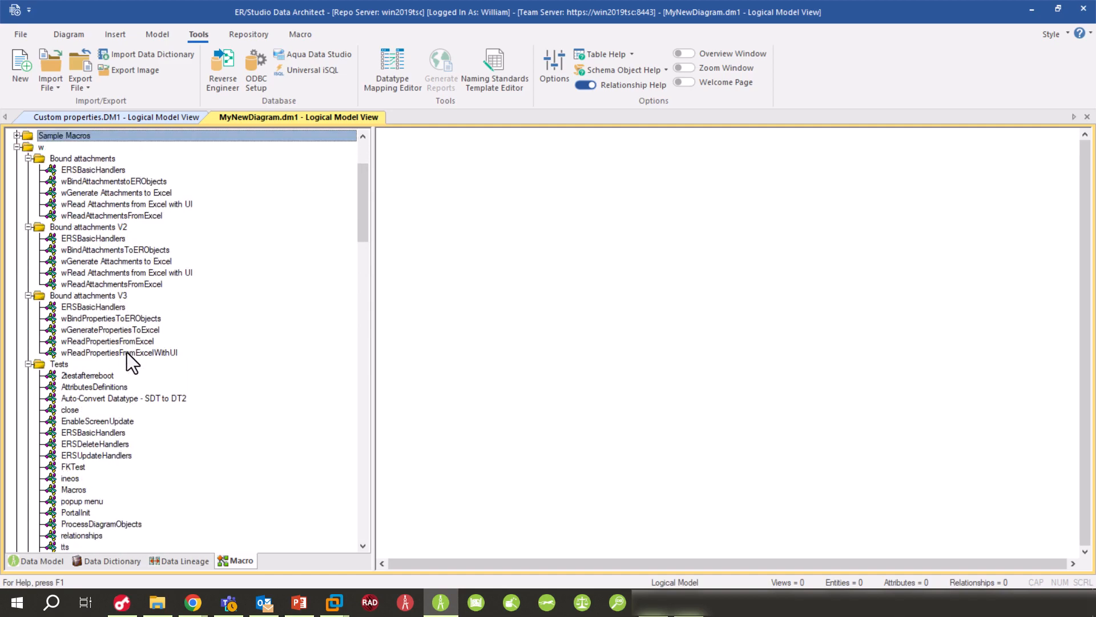
{"action": "left_click", "coordinate": [102, 319]}
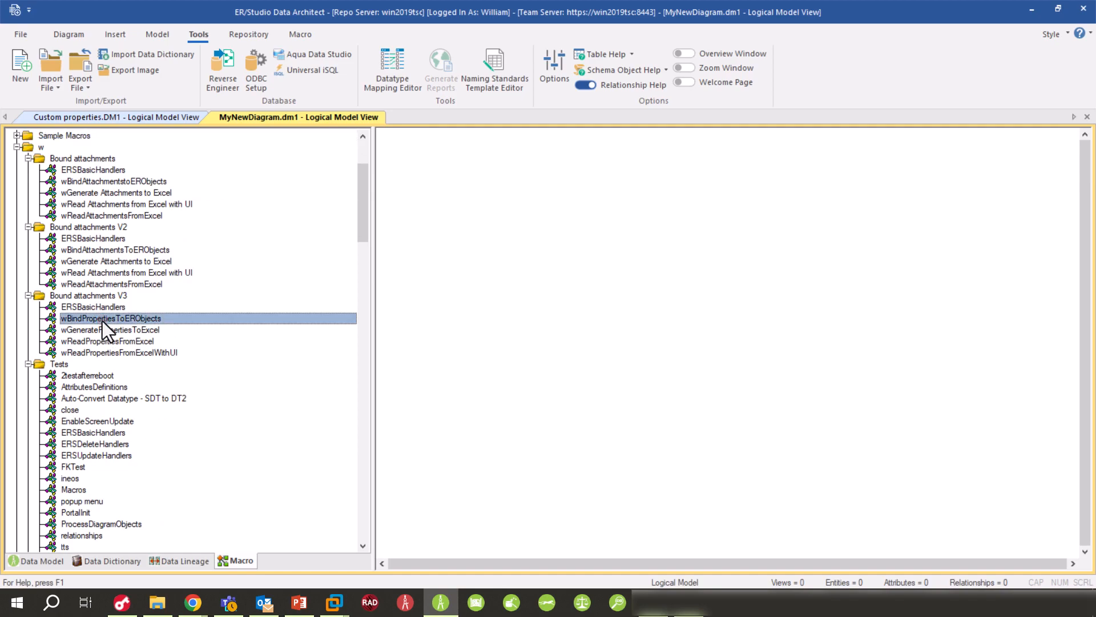
{"action": "double_click", "coordinate": [101, 318]}
{"action": "left_click", "coordinate": [365, 8]}
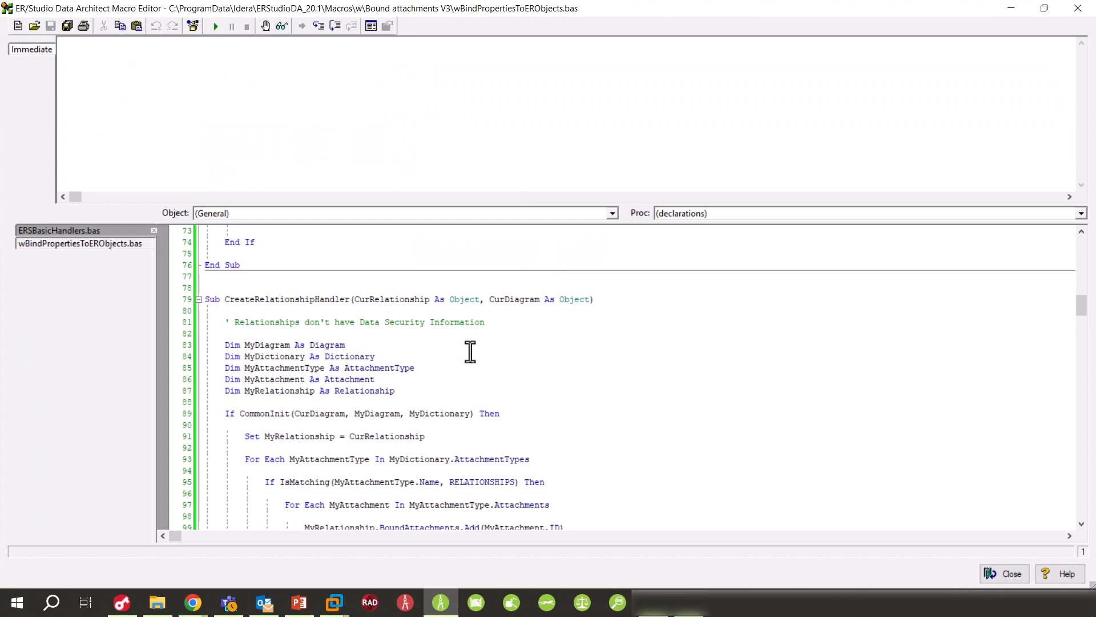
Go to the declarations of ERSBasicHandlers.bas and examine its reference to the wBindPropertiesToERObjects macro
{"action": "left_click", "coordinate": [751, 212]}
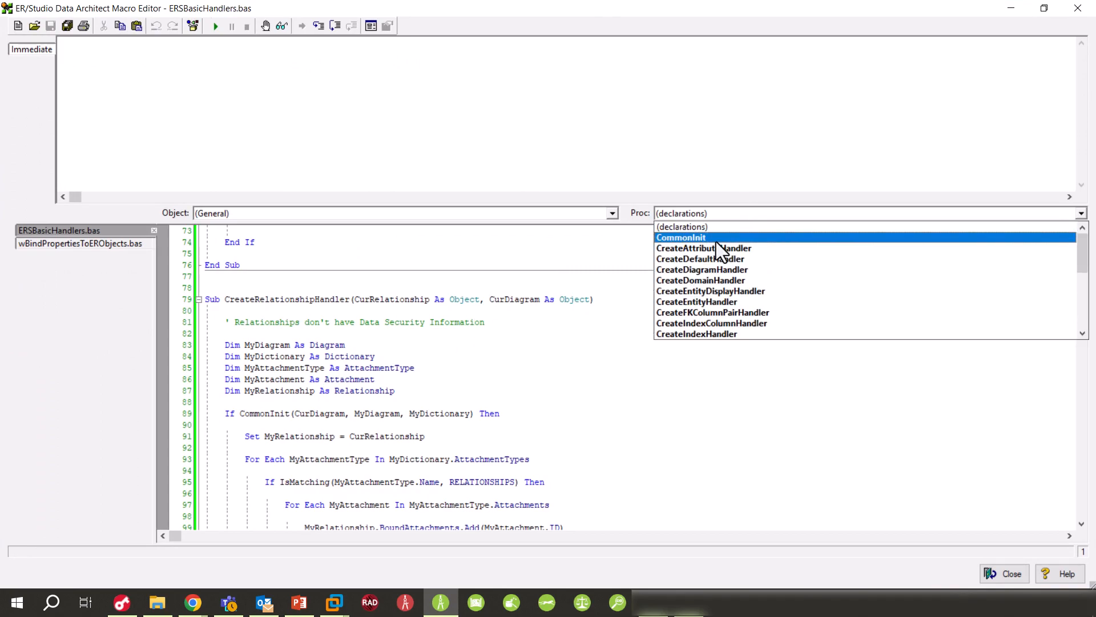
{"action": "left_click", "coordinate": [710, 228]}
{"action": "scroll", "coordinate": [434, 460], "scroll_direction": "down", "scroll_amount": 9}
{"action": "scroll", "coordinate": [432, 454], "scroll_direction": "up", "scroll_amount": 4}
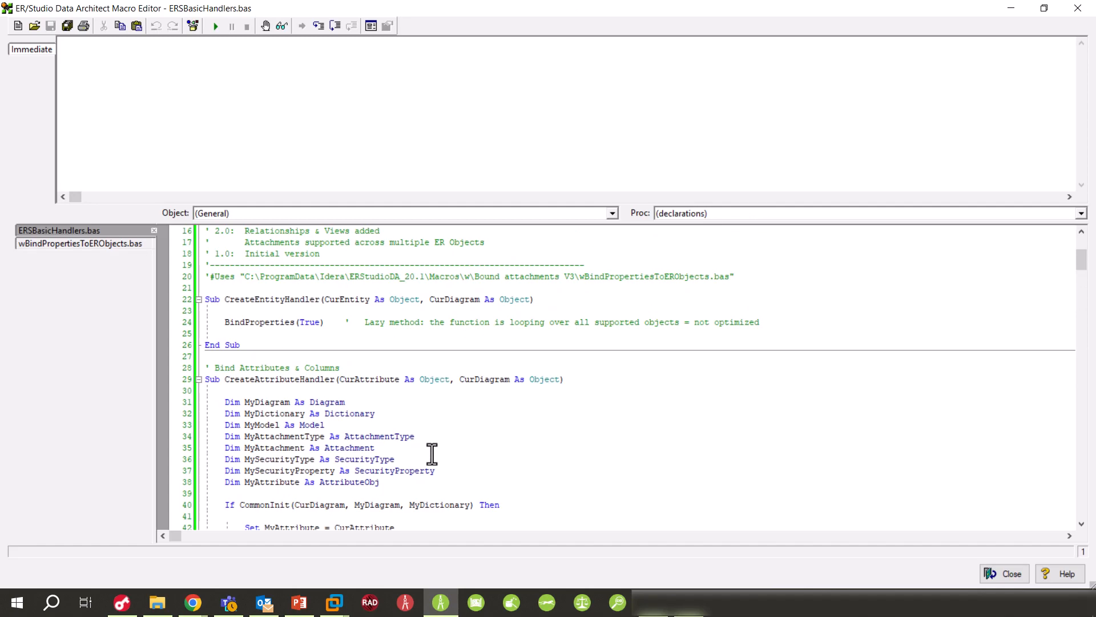
Examine the label and delimiter constants in wBindPropertiesToERObjects.bas and highlight the DICTIONARY_NAME$ value "Custom properties"
{"action": "left_click", "coordinate": [43, 244]}
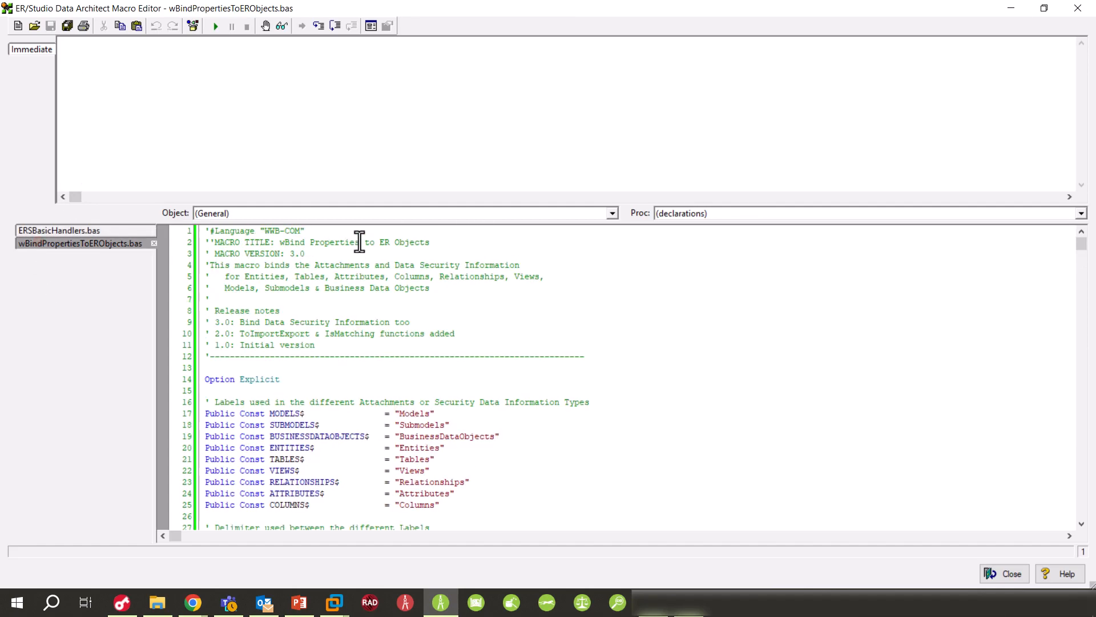
{"action": "scroll", "coordinate": [459, 338], "scroll_direction": "down", "scroll_amount": 4}
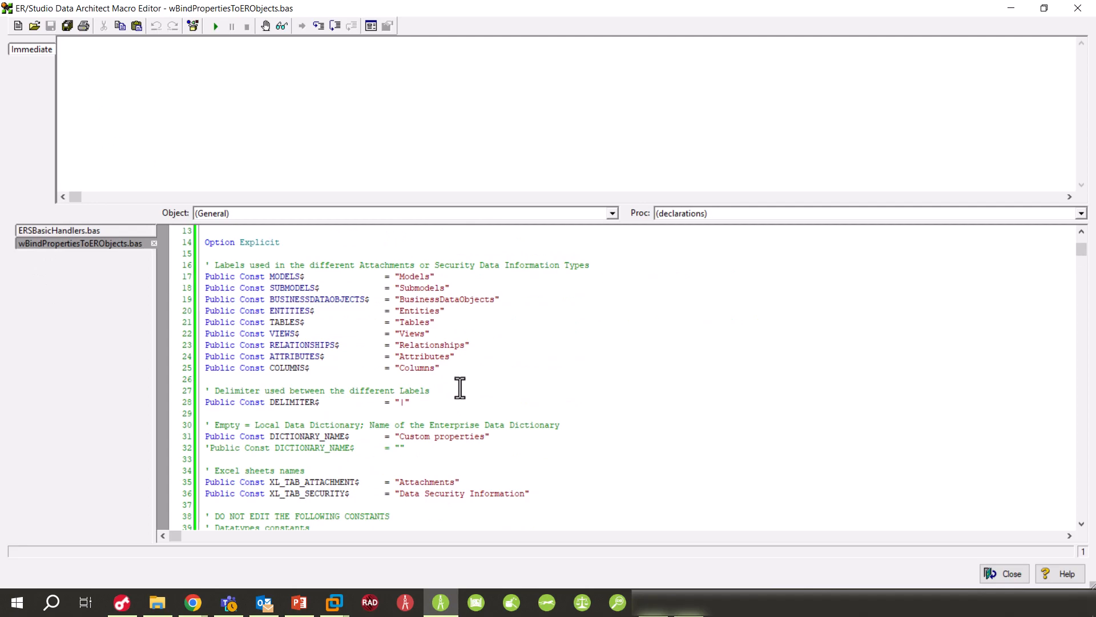
{"action": "scroll", "coordinate": [460, 388], "scroll_direction": "down", "scroll_amount": 1}
{"action": "left_click_drag", "start_coordinate": [299, 402], "coordinate": [522, 403]}
{"action": "left_click", "coordinate": [505, 404]}
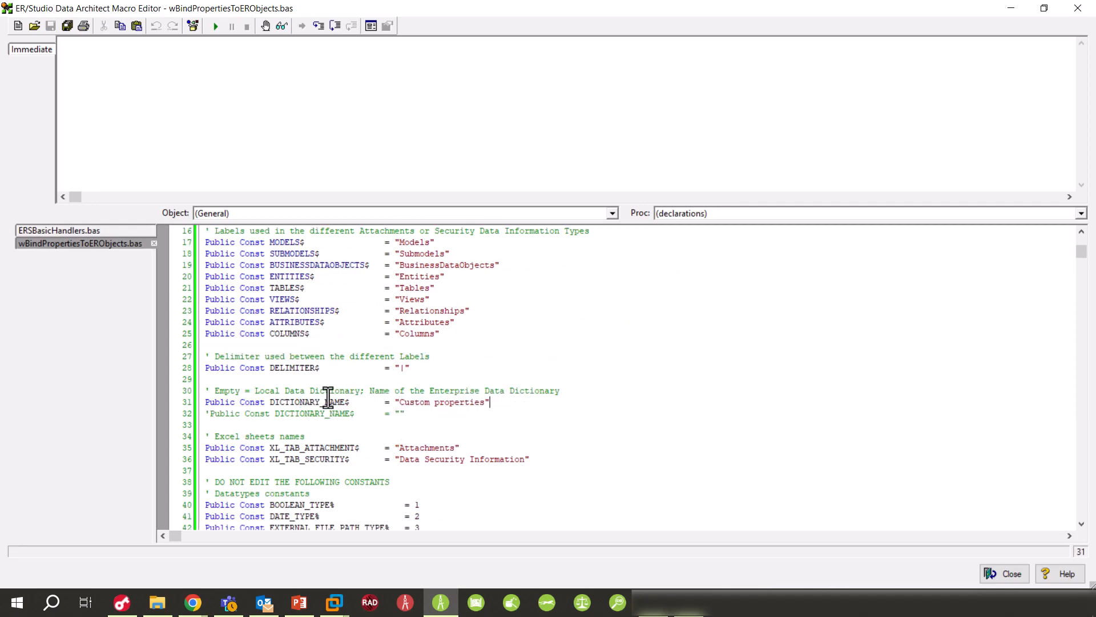
{"action": "left_click_drag", "start_coordinate": [396, 404], "coordinate": [495, 405]}
Move the macro editor aside, select the Custom properties dictionary in the data dictionary tree for comparison, and minimize the editor
{"action": "left_click_drag", "start_coordinate": [429, 13], "coordinate": [792, 131]}
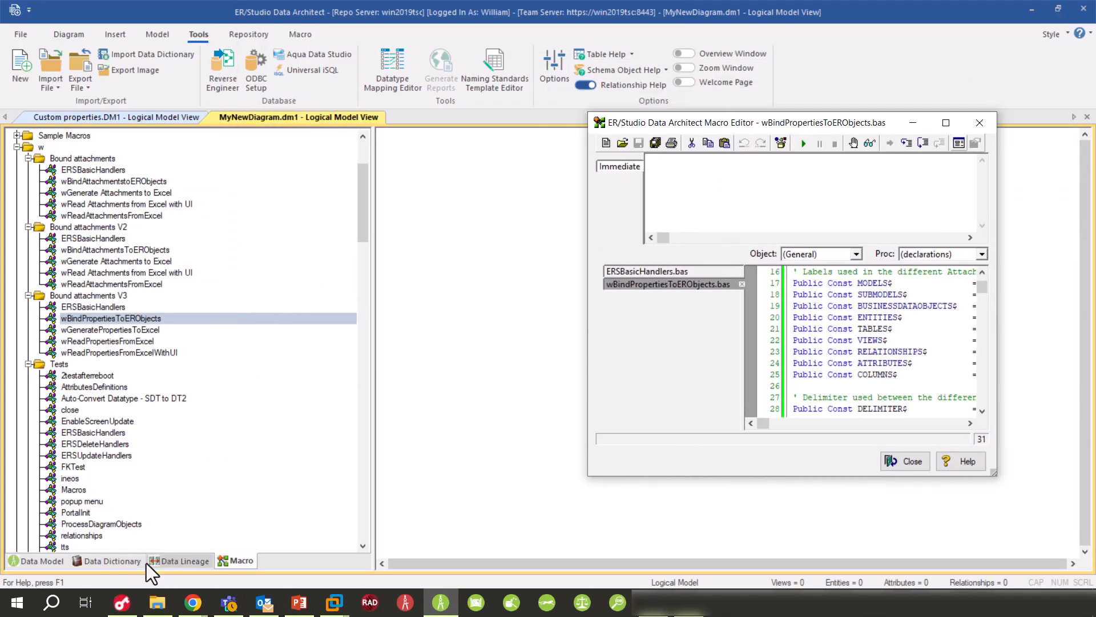
{"action": "left_click", "coordinate": [107, 559]}
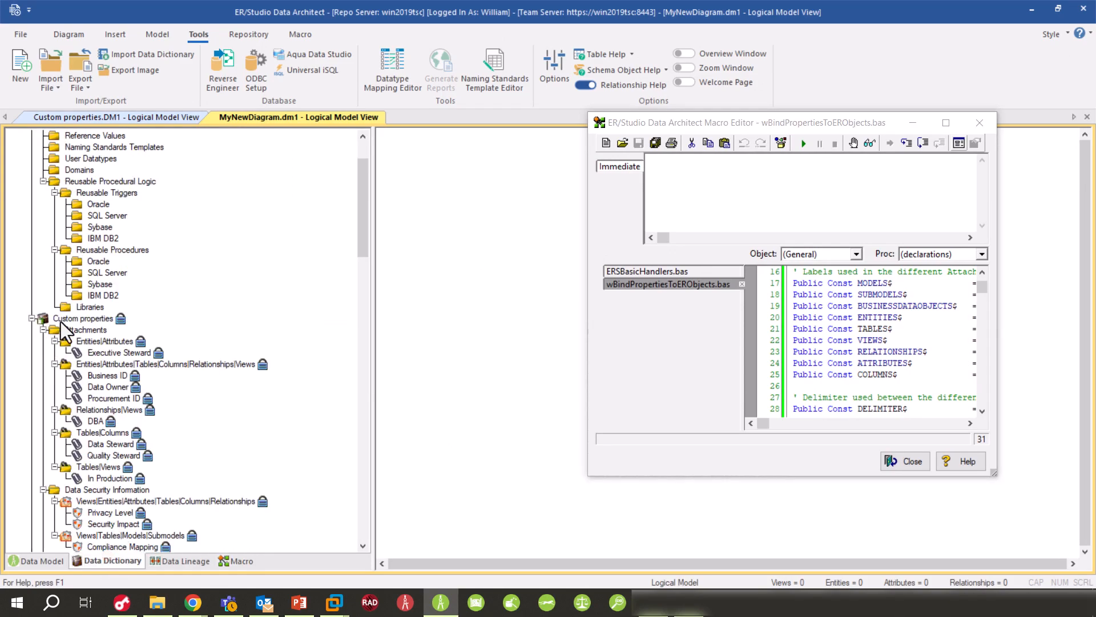
{"action": "left_click", "coordinate": [81, 318]}
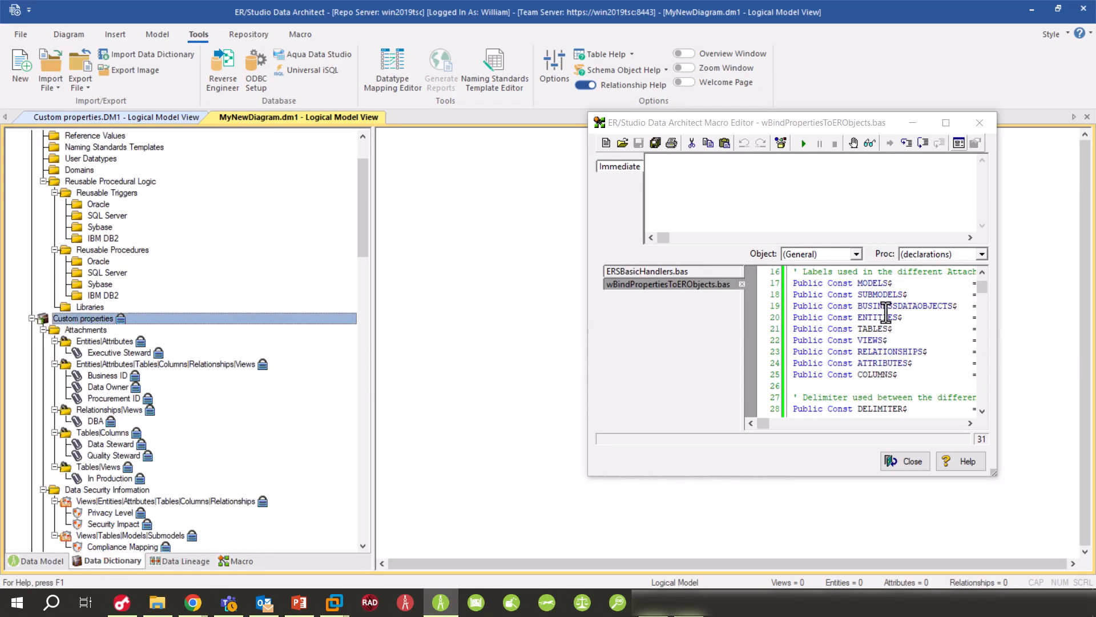
{"action": "left_click", "coordinate": [912, 121]}
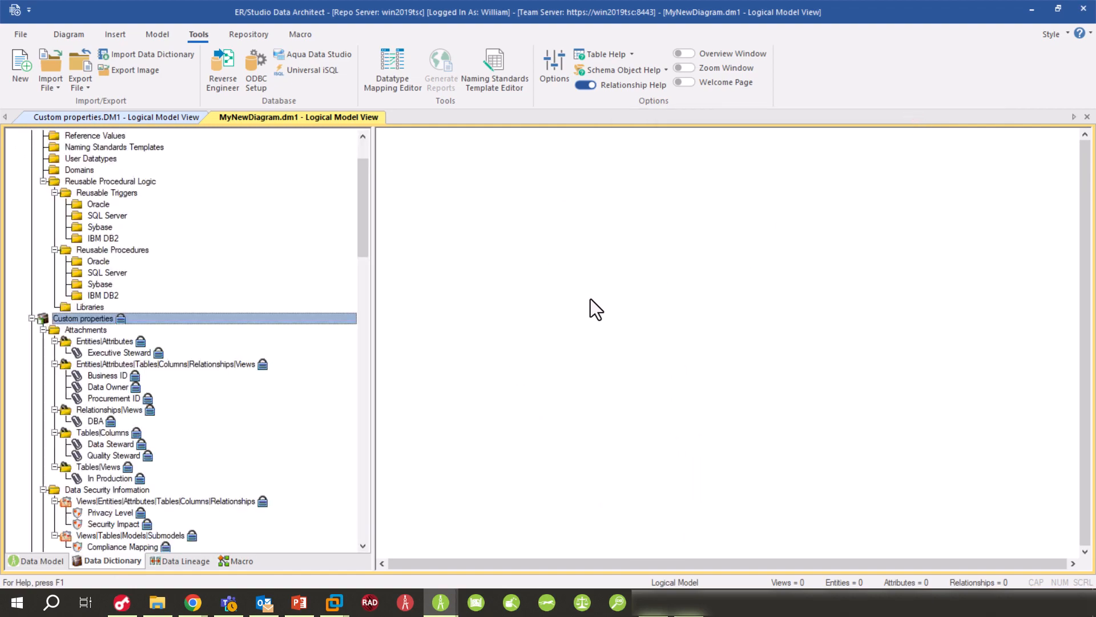
{"action": "left_click", "coordinate": [27, 561]}
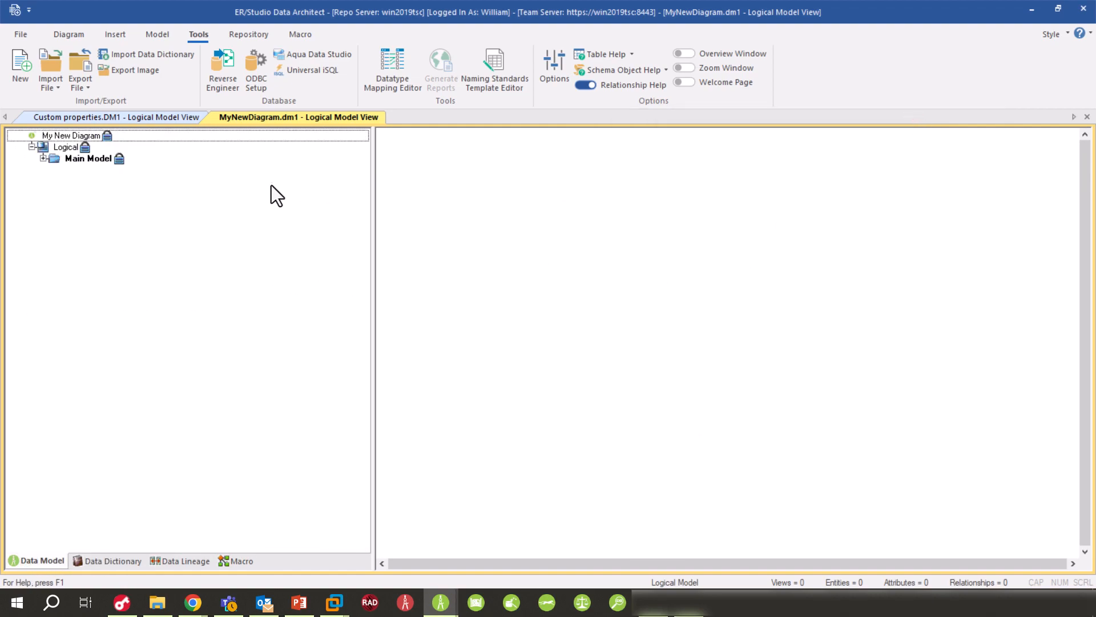
{"action": "left_click", "coordinate": [117, 33]}
{"action": "left_click", "coordinate": [20, 65]}
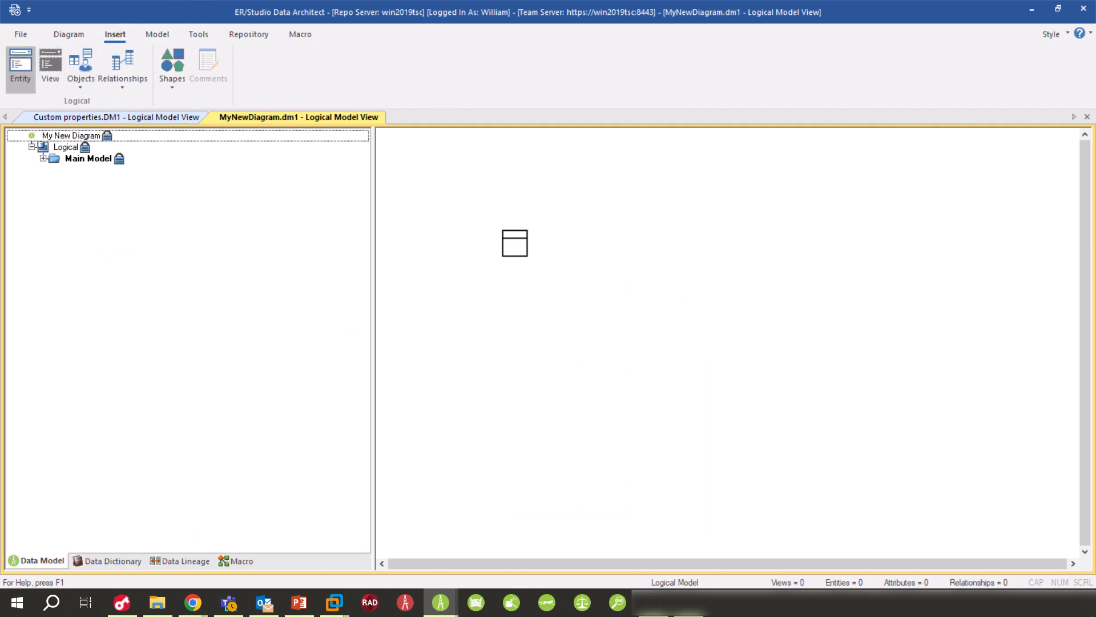
{"action": "left_click", "coordinate": [517, 247]}
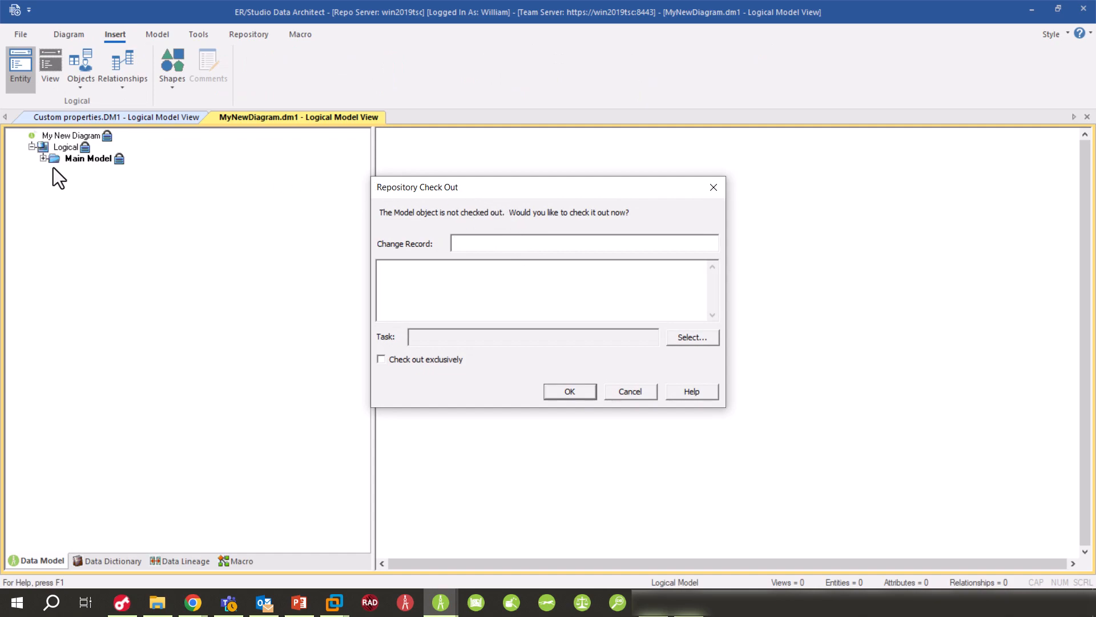
{"action": "left_click", "coordinate": [626, 392]}
Prepare a check-out of the My New Diagram diagram with change record CR352 and repository task ERS-19
{"action": "right_click", "coordinate": [71, 139]}
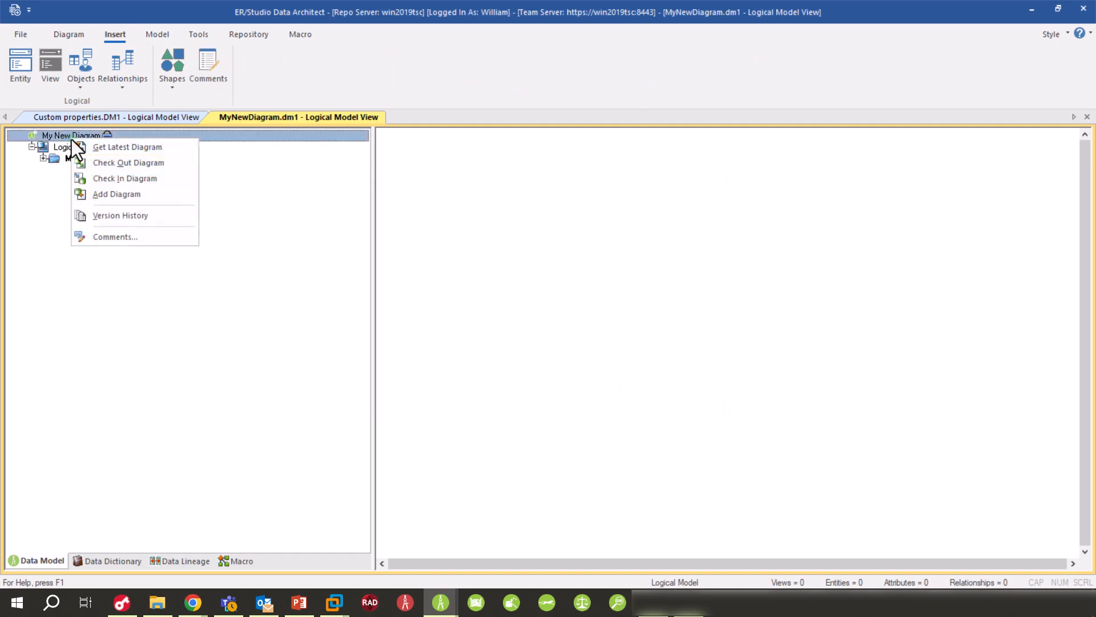
{"action": "left_click", "coordinate": [136, 164]}
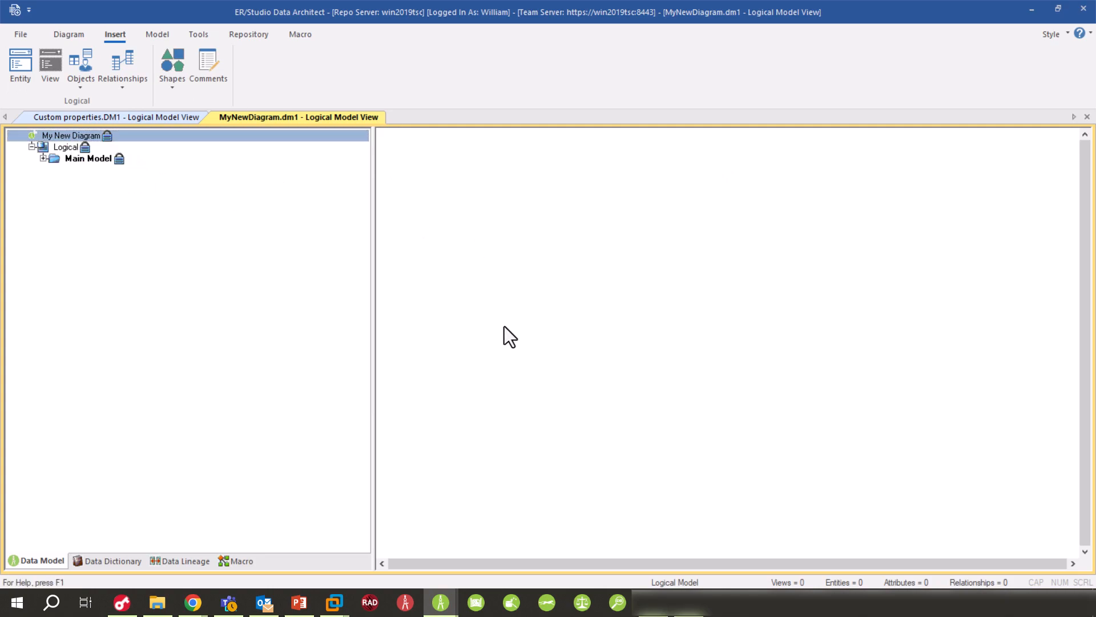
{"action": "type", "text": "CR352"}
{"action": "left_click", "coordinate": [712, 317]}
{"action": "left_click", "coordinate": [471, 336]}
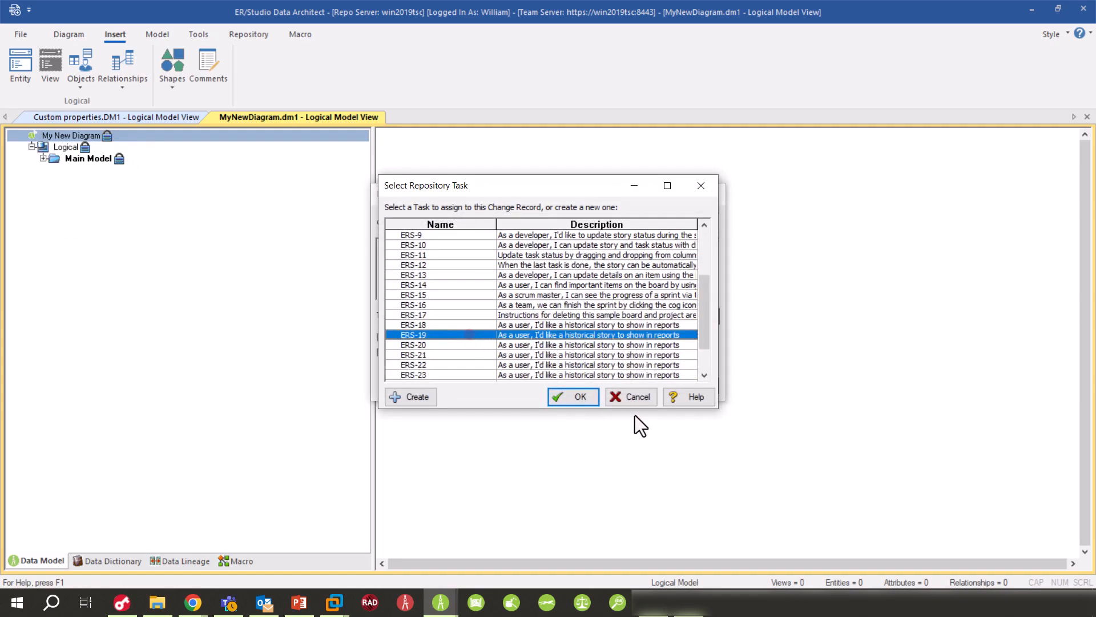
{"action": "left_click", "coordinate": [588, 396]}
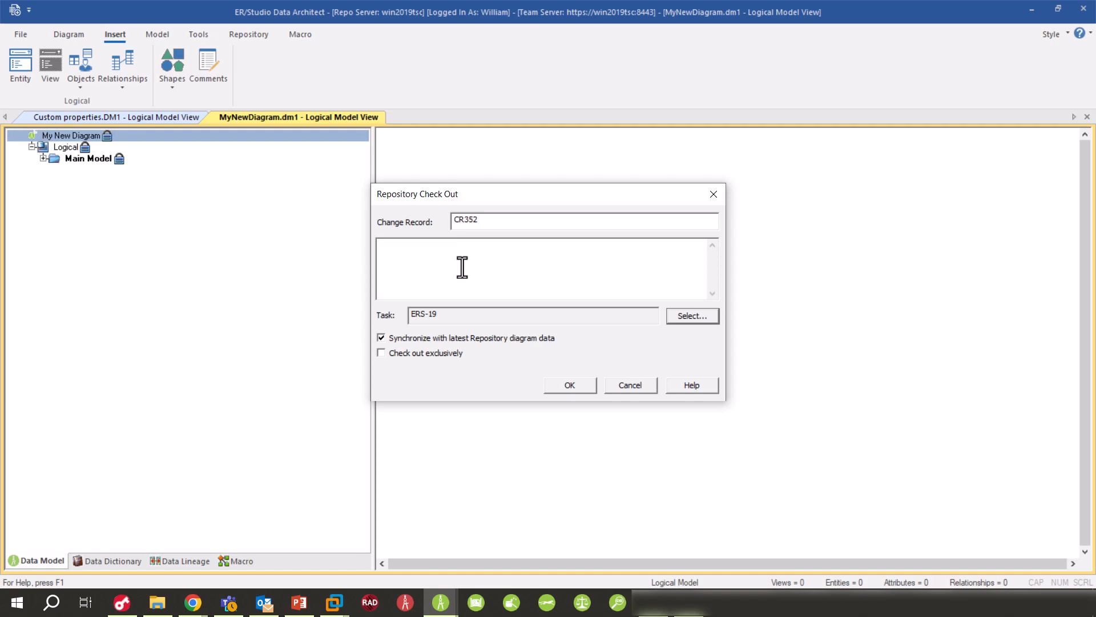
Describe the change record as "To add the first objects", check out the diagram and close the operation report
{"action": "left_click", "coordinate": [507, 275]}
{"action": "type", "text": "To add "}
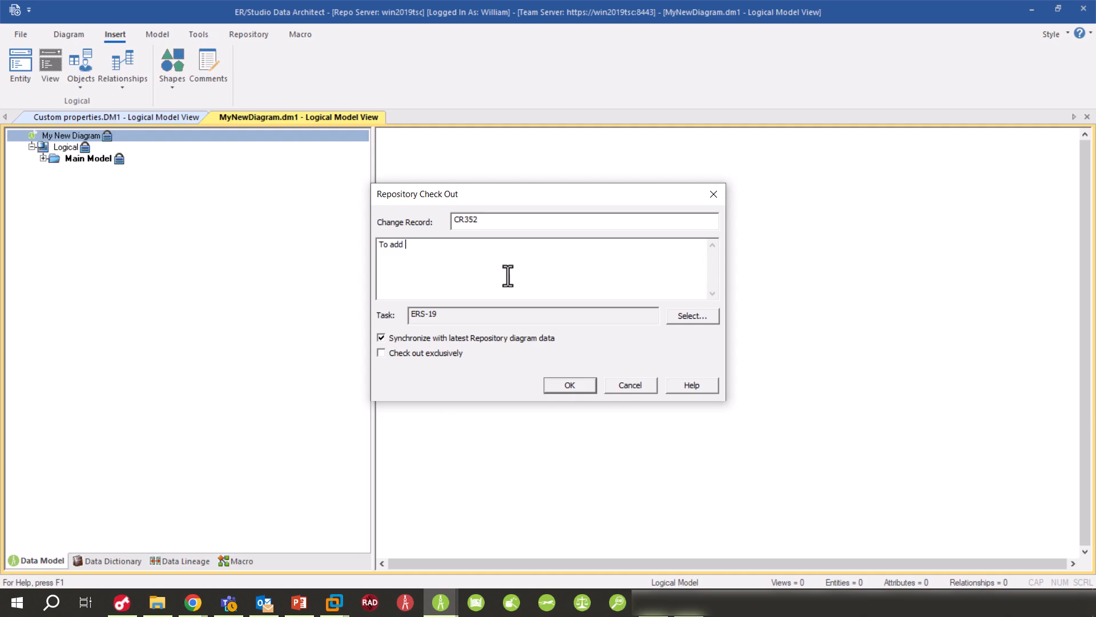
{"action": "type", "text": "the first objects"}
{"action": "left_click", "coordinate": [568, 380]}
{"action": "left_click", "coordinate": [518, 317]}
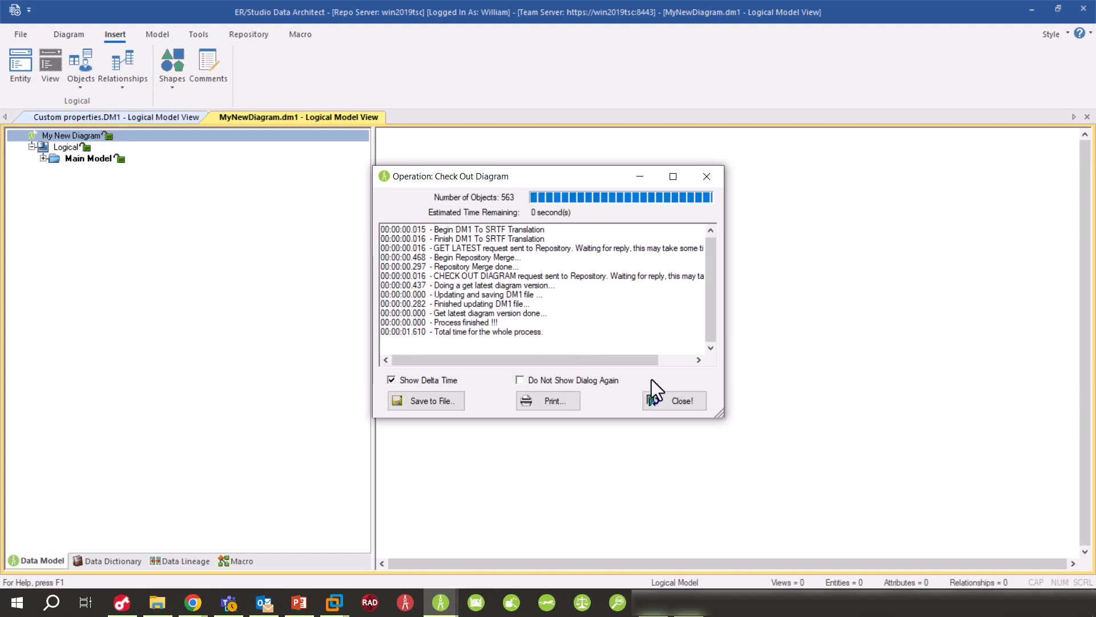
{"action": "left_click", "coordinate": [686, 398]}
{"action": "left_click", "coordinate": [694, 407]}
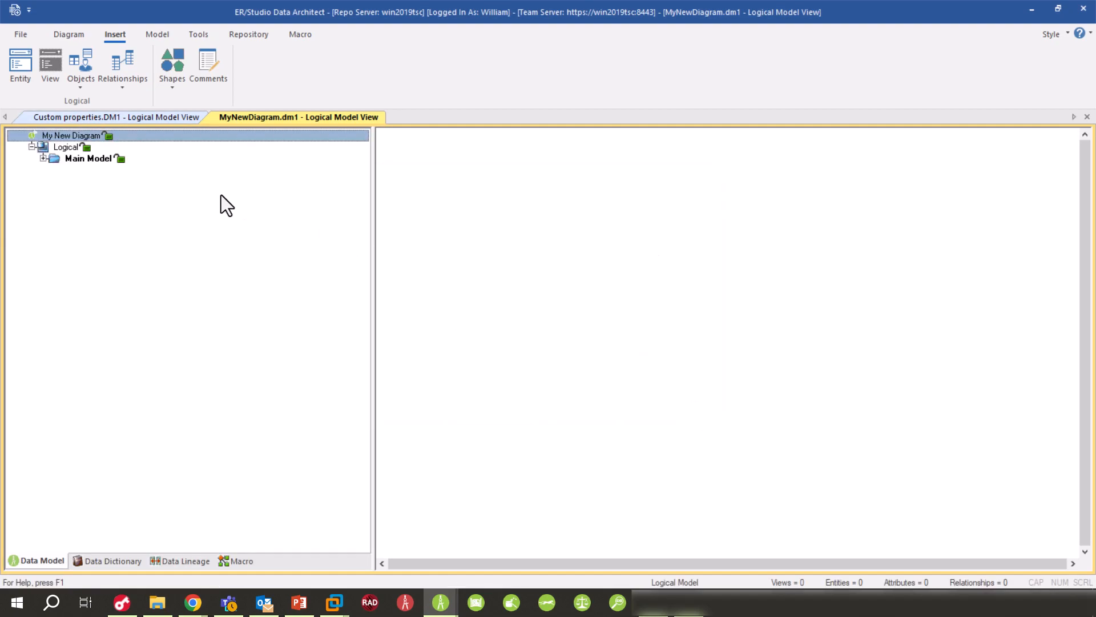
Insert two entities in the empty logical model, with the second below and to the right of the first
{"action": "left_click", "coordinate": [29, 68]}
{"action": "left_click", "coordinate": [512, 219]}
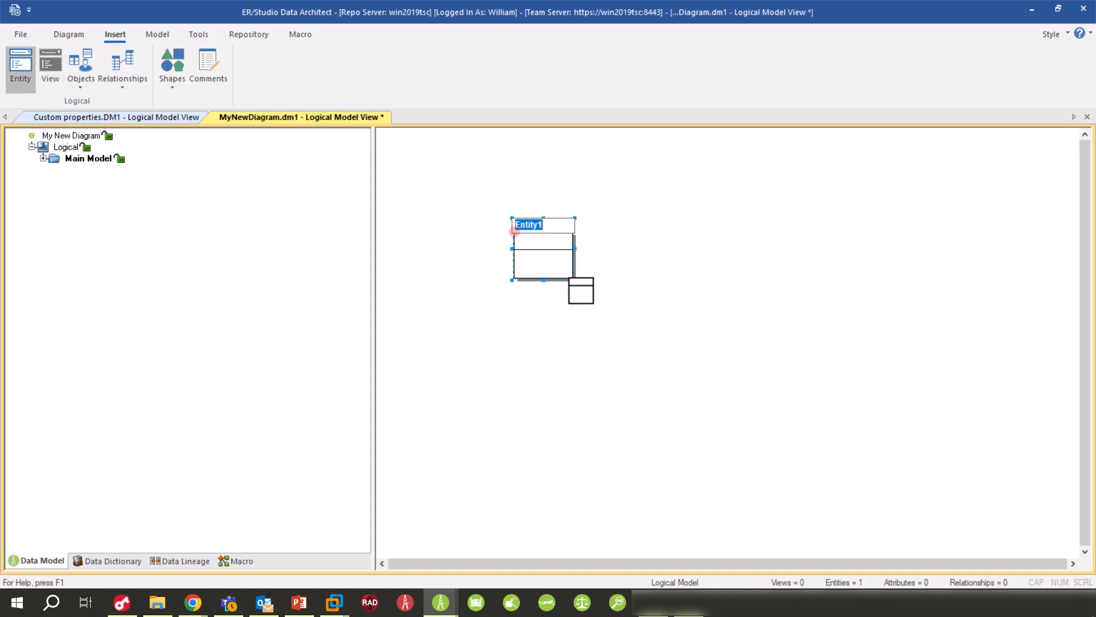
{"action": "left_click", "coordinate": [697, 305]}
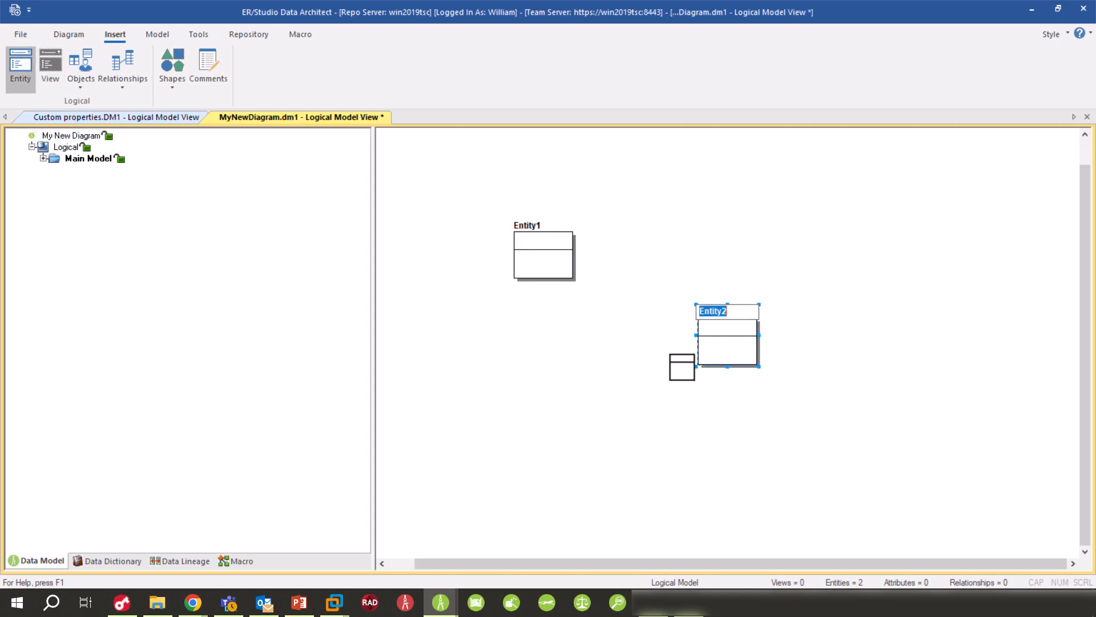
Add an ID primary key and a Label attribute to Entity1
{"action": "left_click", "coordinate": [527, 240]}
{"action": "type", "text": "ID"}
{"action": "key", "text": "Return"}
{"action": "type", "text": "Label"}
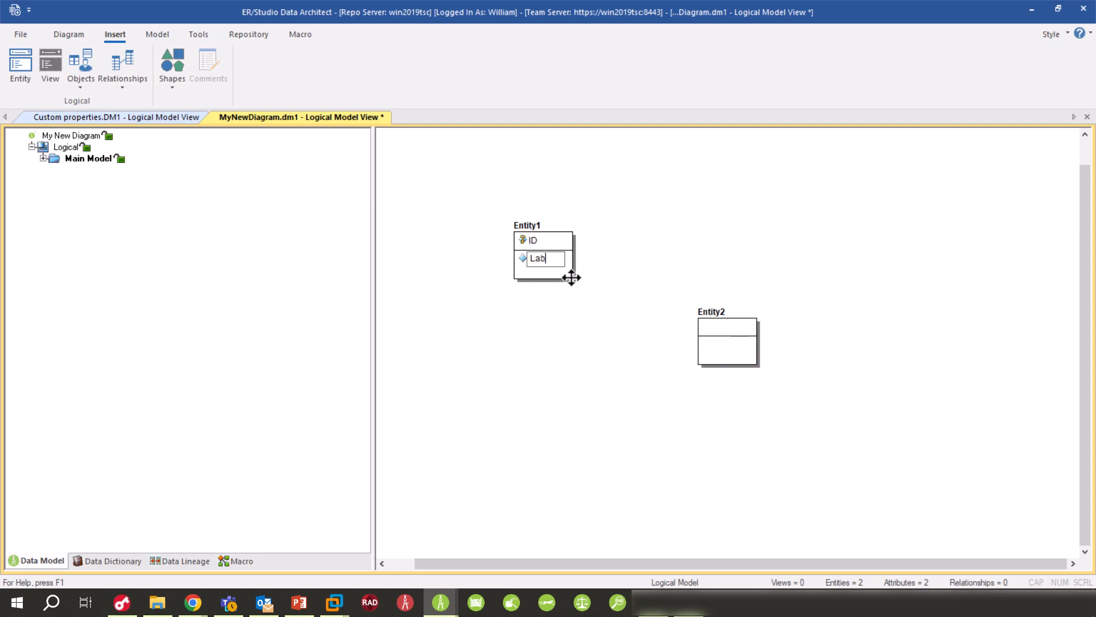
{"action": "left_click", "coordinate": [587, 314]}
Open Entity1 for editing, examine its attachment bindings and return to its attribute list
{"action": "double_click", "coordinate": [535, 241]}
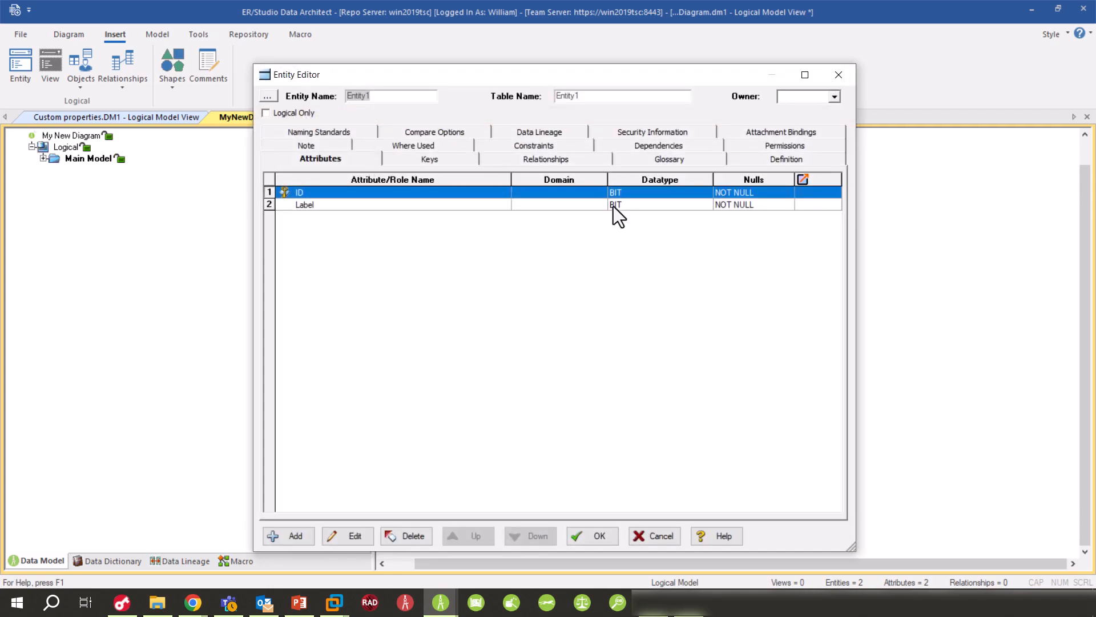
{"action": "left_click", "coordinate": [765, 132]}
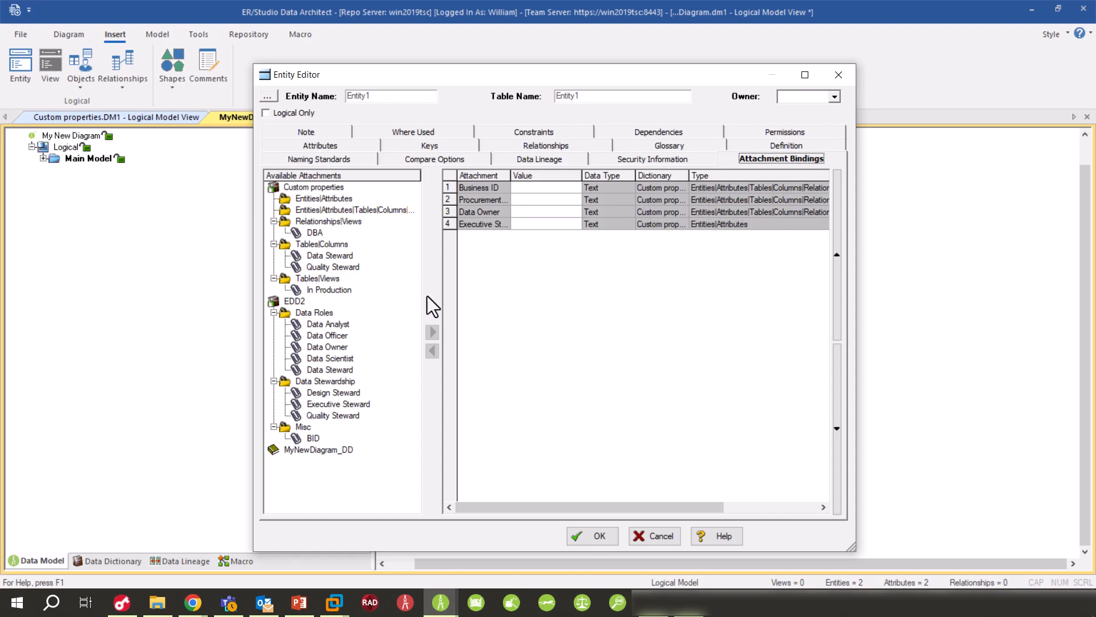
{"action": "left_click", "coordinate": [314, 146]}
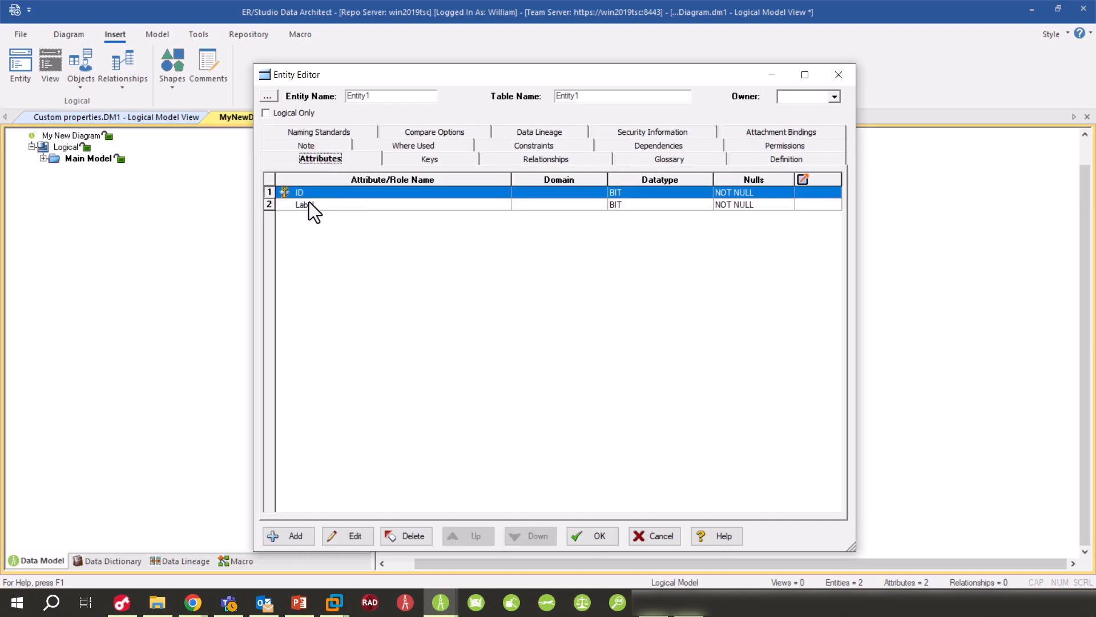
Examine the security information and attachment bindings of Entity1's Label attribute and close the entity editor
{"action": "double_click", "coordinate": [309, 204]}
{"action": "left_click", "coordinate": [838, 423]}
{"action": "left_click", "coordinate": [838, 423]}
{"action": "left_click", "coordinate": [838, 423]}
{"action": "left_click", "coordinate": [838, 423]}
{"action": "left_click", "coordinate": [838, 423]}
{"action": "left_click", "coordinate": [656, 423]}
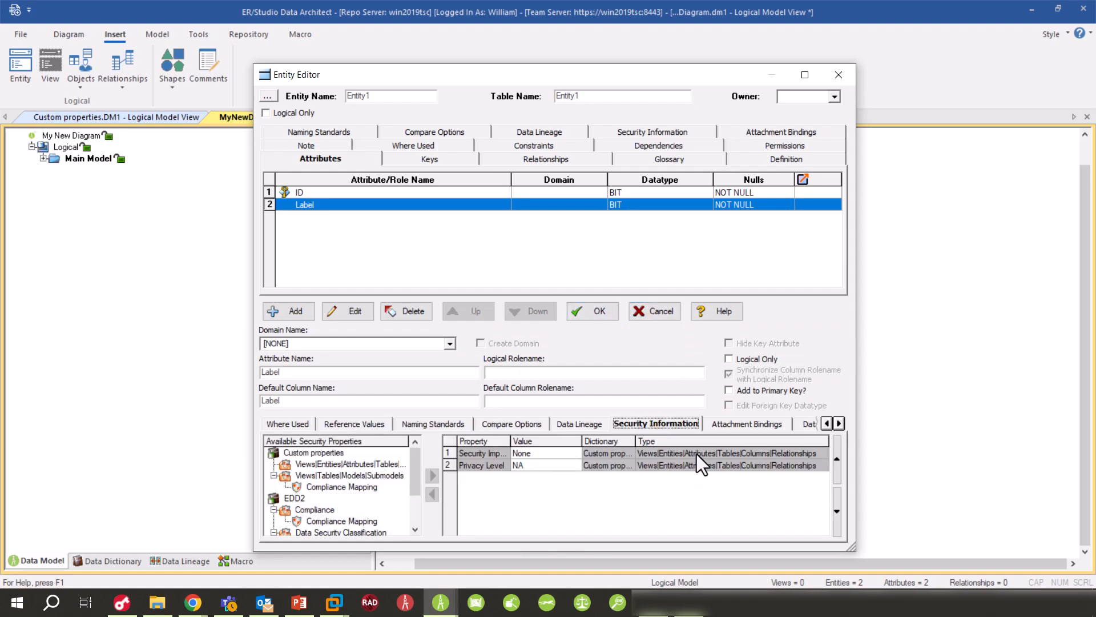
{"action": "left_click", "coordinate": [751, 422]}
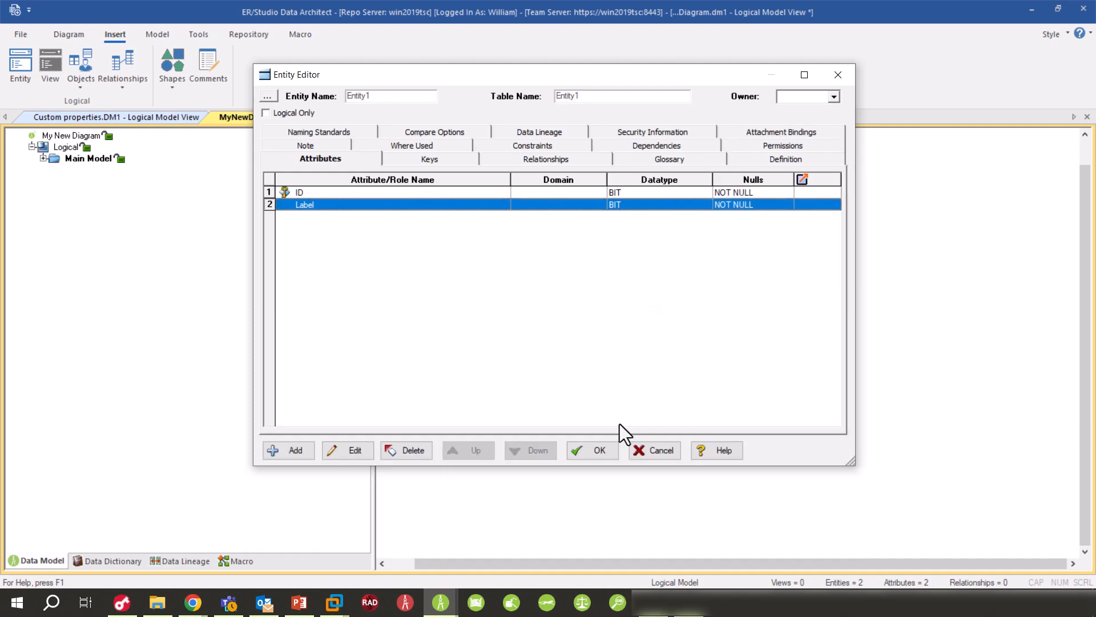
{"action": "left_click", "coordinate": [592, 452]}
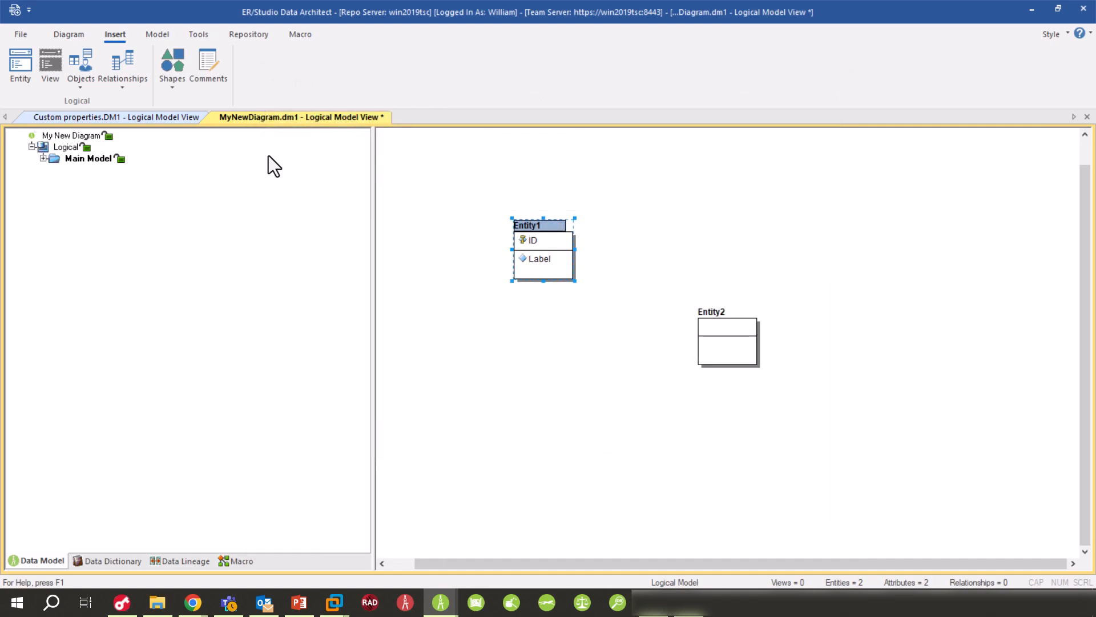
Create an identifying relationship with Entity1 as parent and Entity2 as child
{"action": "left_click", "coordinate": [132, 89]}
{"action": "left_click", "coordinate": [155, 121]}
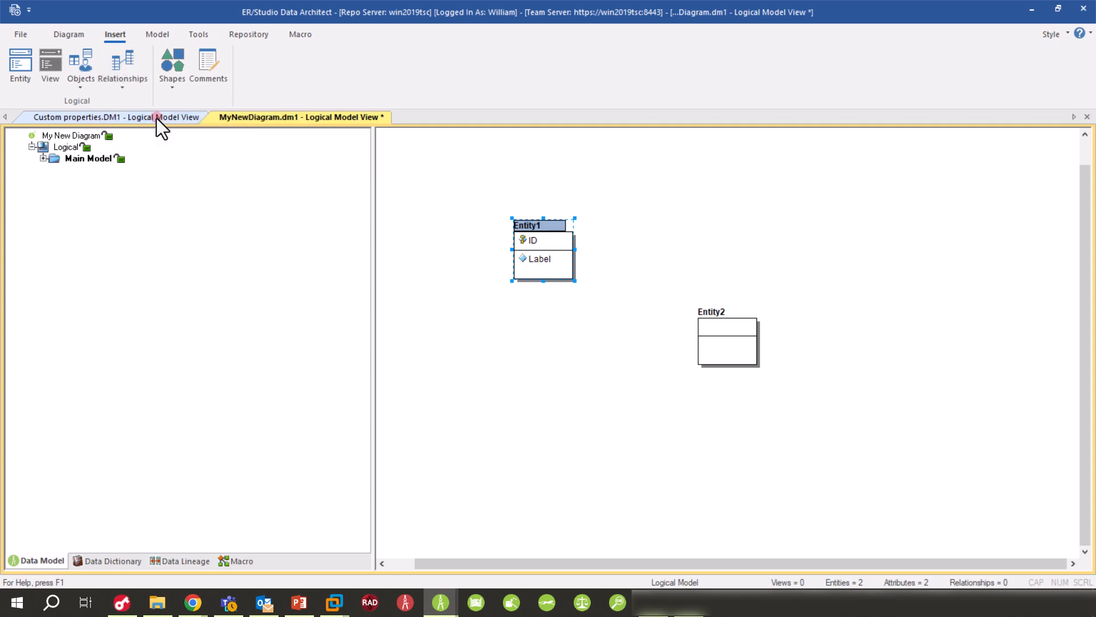
{"action": "left_click", "coordinate": [560, 254]}
{"action": "left_click", "coordinate": [725, 342]}
Turn off the Containing option of the relationship between Entity1 and Entity2 and examine its attachment bindings
{"action": "double_click", "coordinate": [636, 294]}
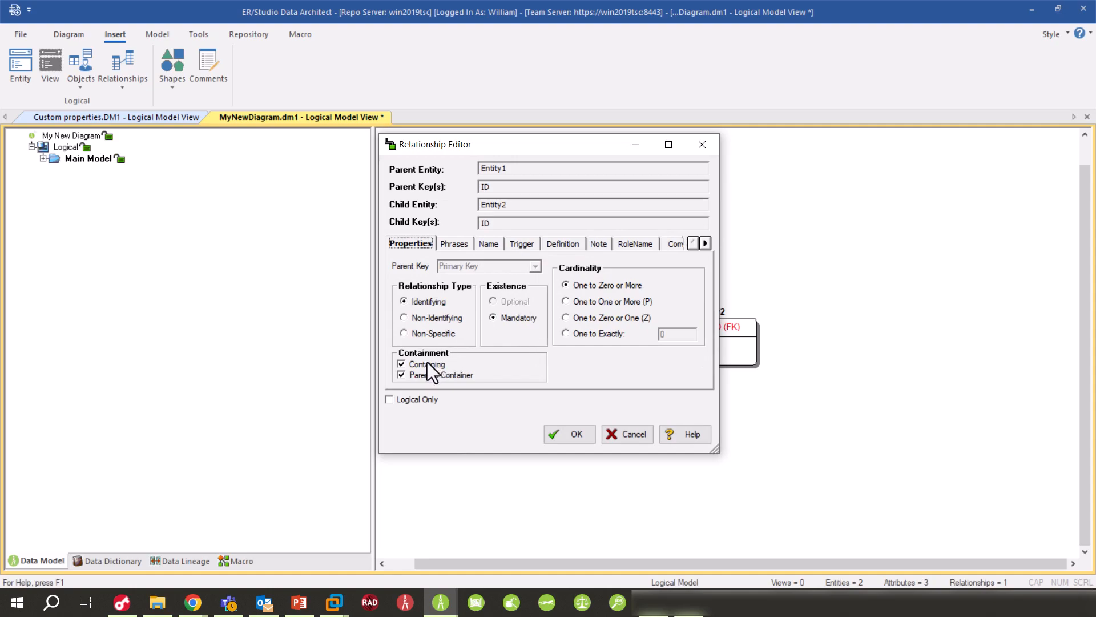
{"action": "left_click", "coordinate": [413, 364]}
{"action": "left_click", "coordinate": [704, 244]}
{"action": "left_click", "coordinate": [703, 244]}
{"action": "left_click", "coordinate": [634, 242]}
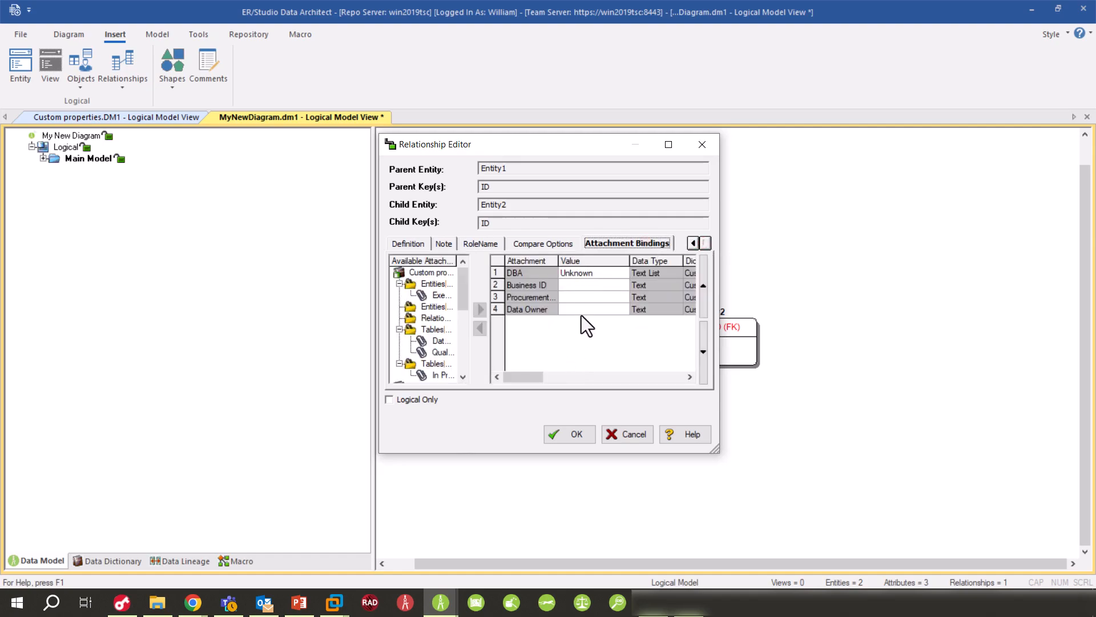
{"action": "left_click", "coordinate": [570, 433]}
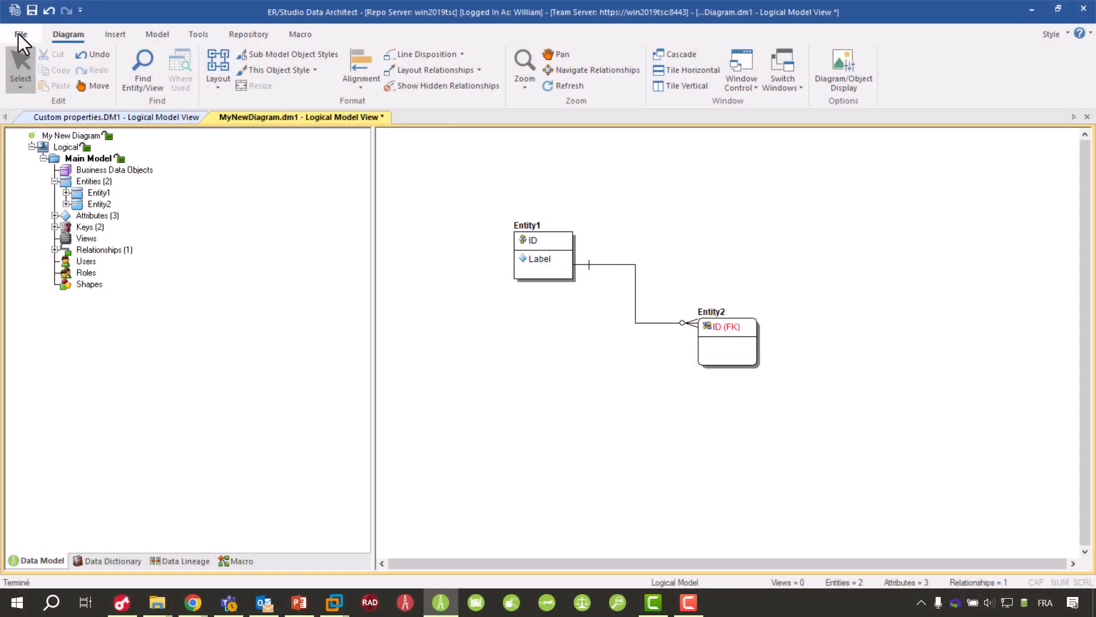
Open the recent diagram OneProject.DM1 and bring its CLIENT entity into view
{"action": "left_click", "coordinate": [18, 33]}
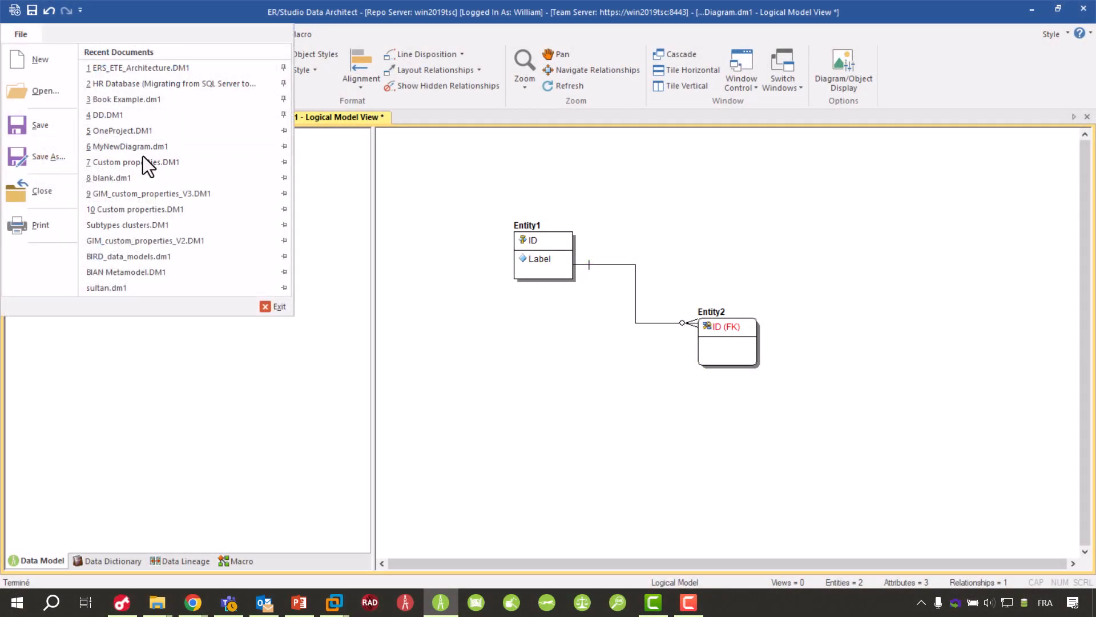
{"action": "left_click", "coordinate": [163, 146]}
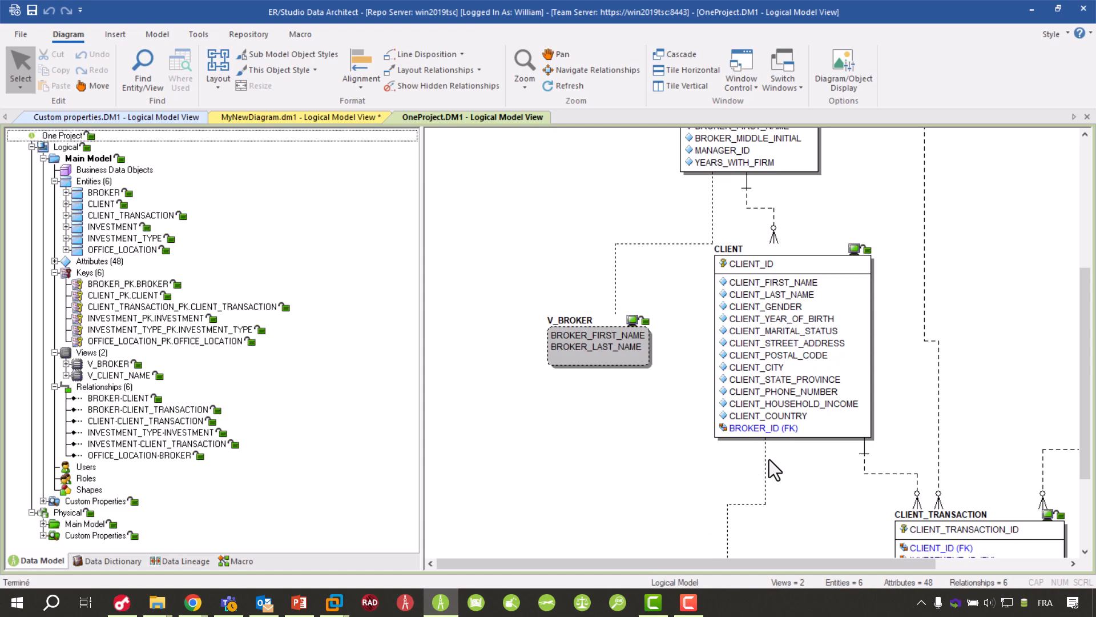
{"action": "scroll", "coordinate": [858, 443], "scroll_direction": "down", "scroll_amount": 1}
{"action": "scroll", "coordinate": [857, 444], "scroll_direction": "down", "scroll_amount": 1}
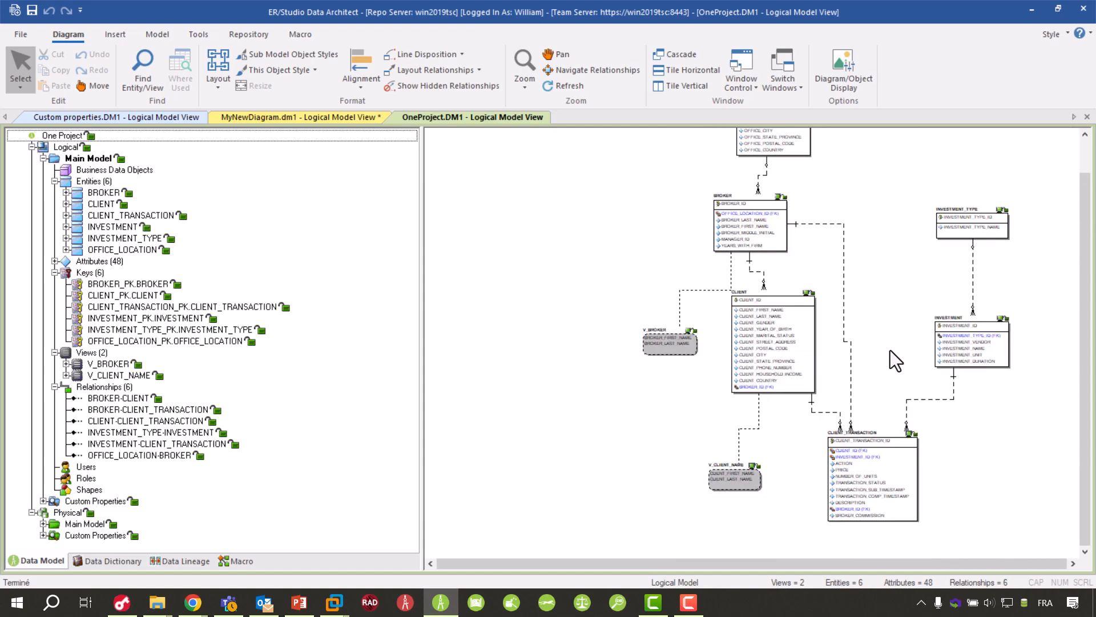
{"action": "scroll", "coordinate": [890, 350], "scroll_direction": "up", "scroll_amount": 2}
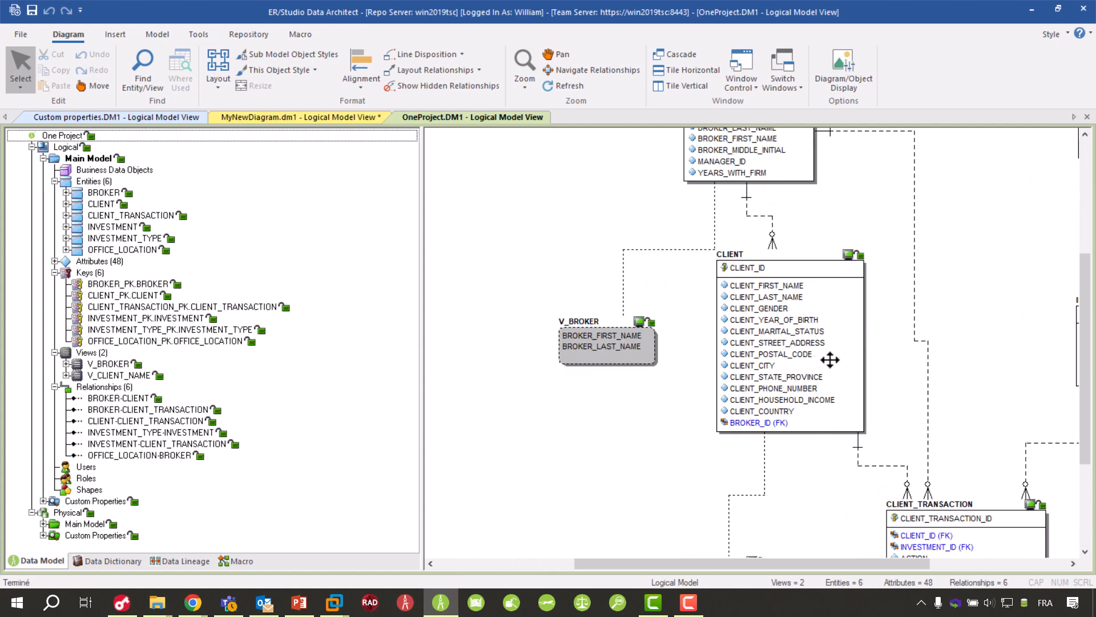
Open the CLIENT entity and examine its definition, glossary terms, attachment bindings and security information
{"action": "left_click", "coordinate": [764, 285]}
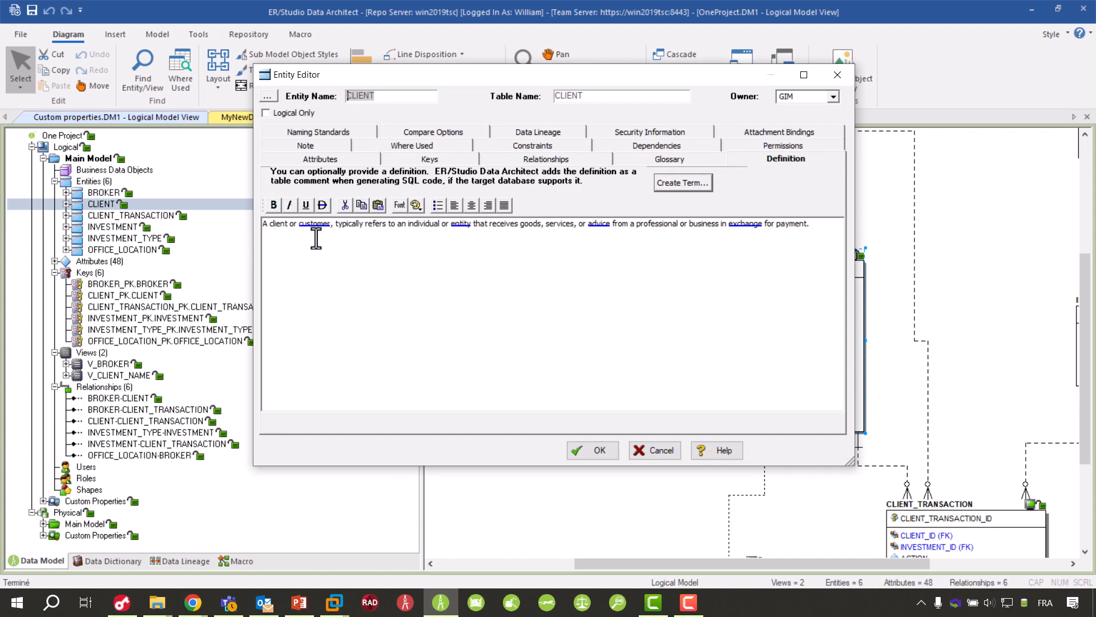
{"action": "mouse_move", "coordinate": [313, 230]}
{"action": "left_click", "coordinate": [673, 159]}
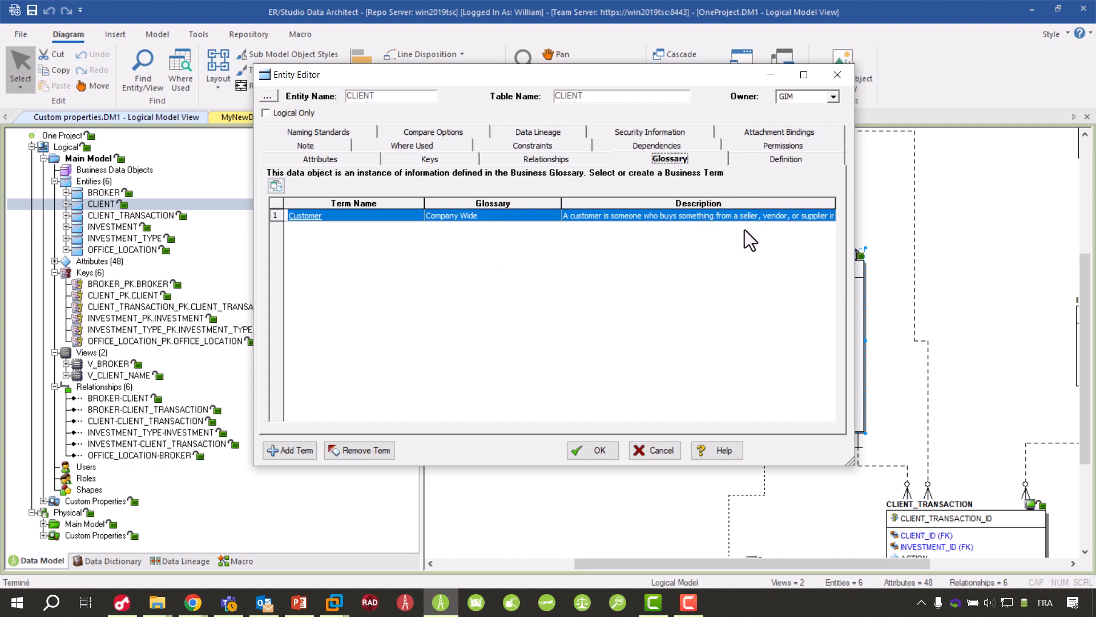
{"action": "left_click", "coordinate": [763, 131]}
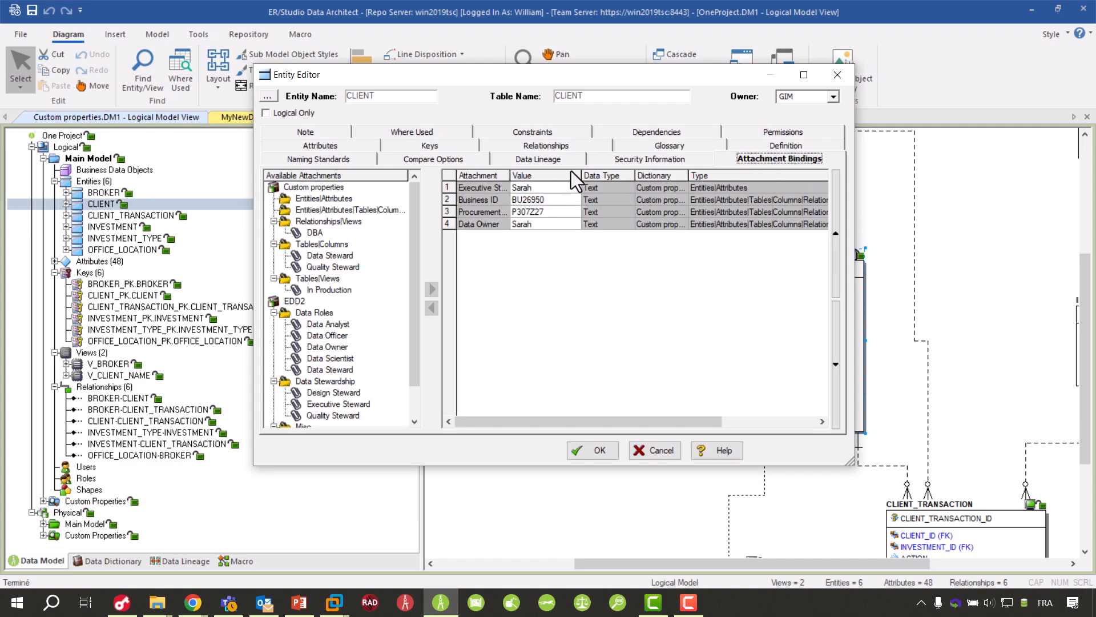
{"action": "left_click", "coordinate": [663, 162]}
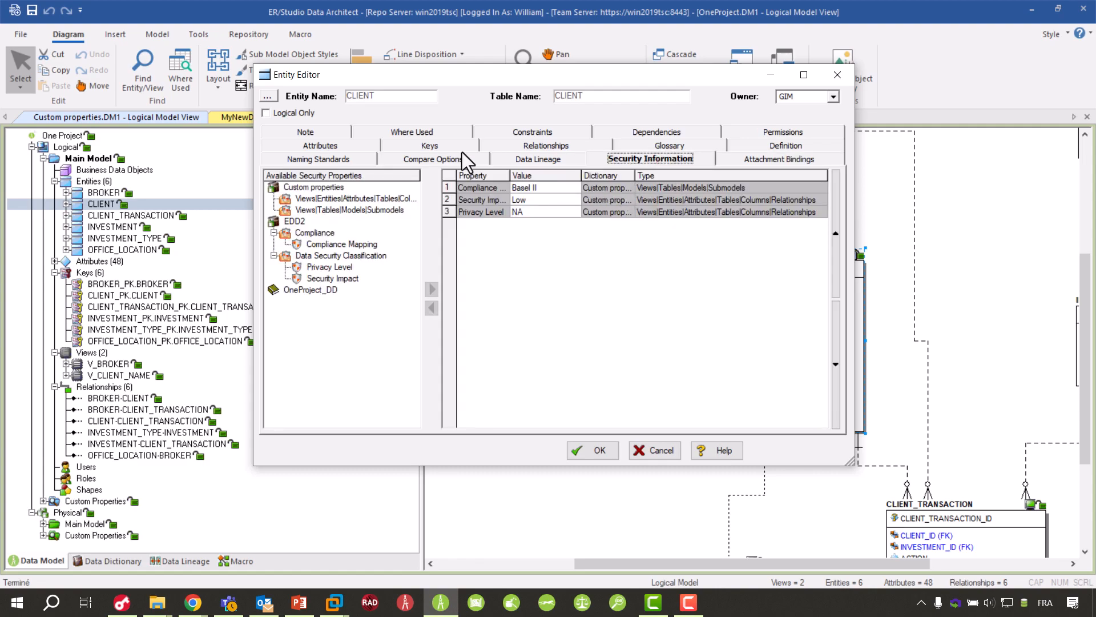
Examine the attachment bindings and security information of CLIENT's CLIENT_POSTAL_CODE attribute, and cancel the entity editor
{"action": "left_click", "coordinate": [351, 146]}
{"action": "left_click", "coordinate": [392, 277]}
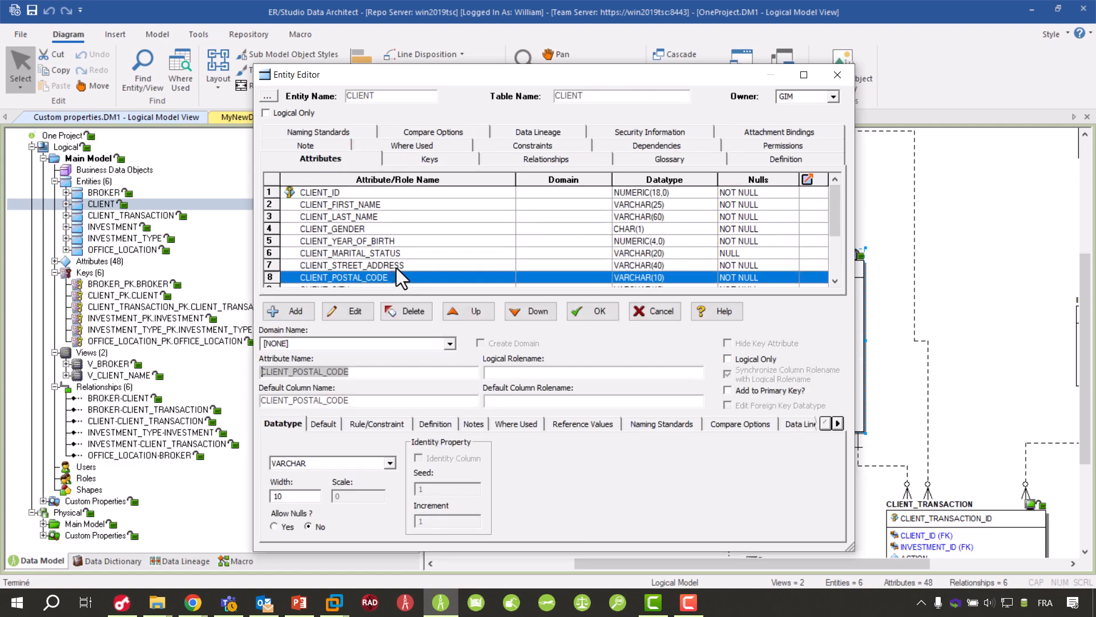
{"action": "left_click", "coordinate": [837, 424]}
{"action": "left_click", "coordinate": [837, 423]}
{"action": "left_click", "coordinate": [837, 423]}
{"action": "left_click", "coordinate": [837, 424]}
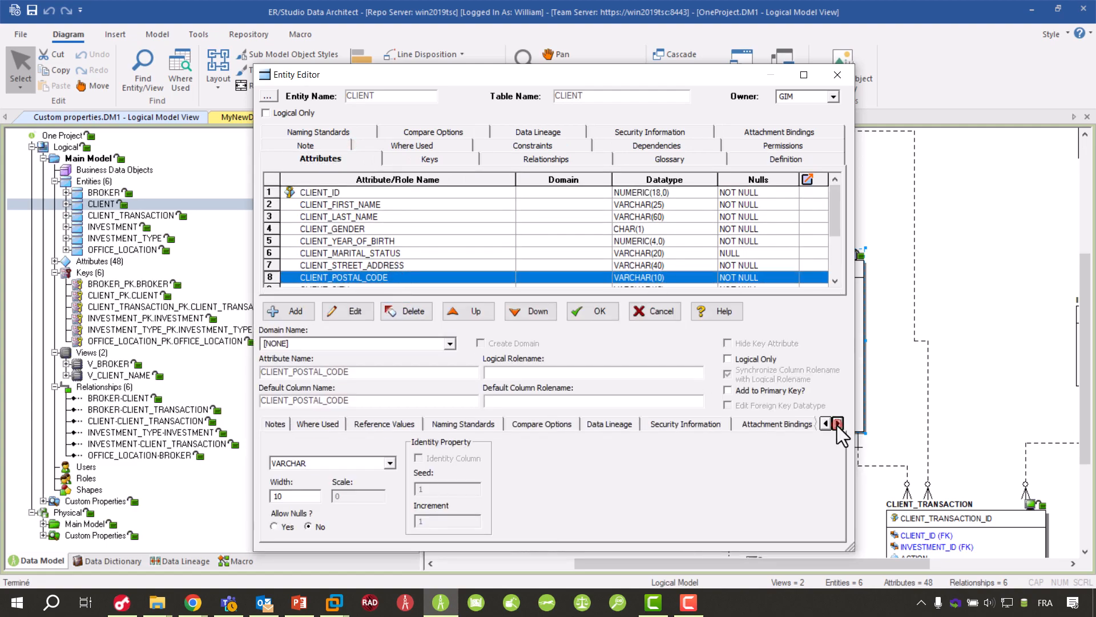
{"action": "left_click", "coordinate": [792, 423]}
{"action": "left_click", "coordinate": [672, 424]}
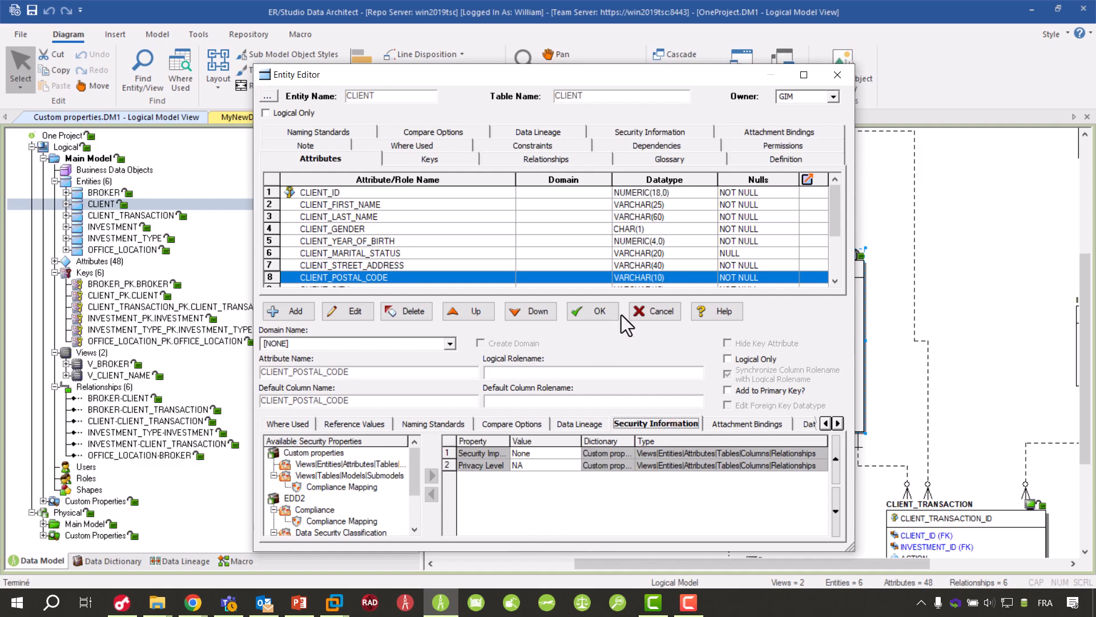
{"action": "left_click", "coordinate": [650, 314]}
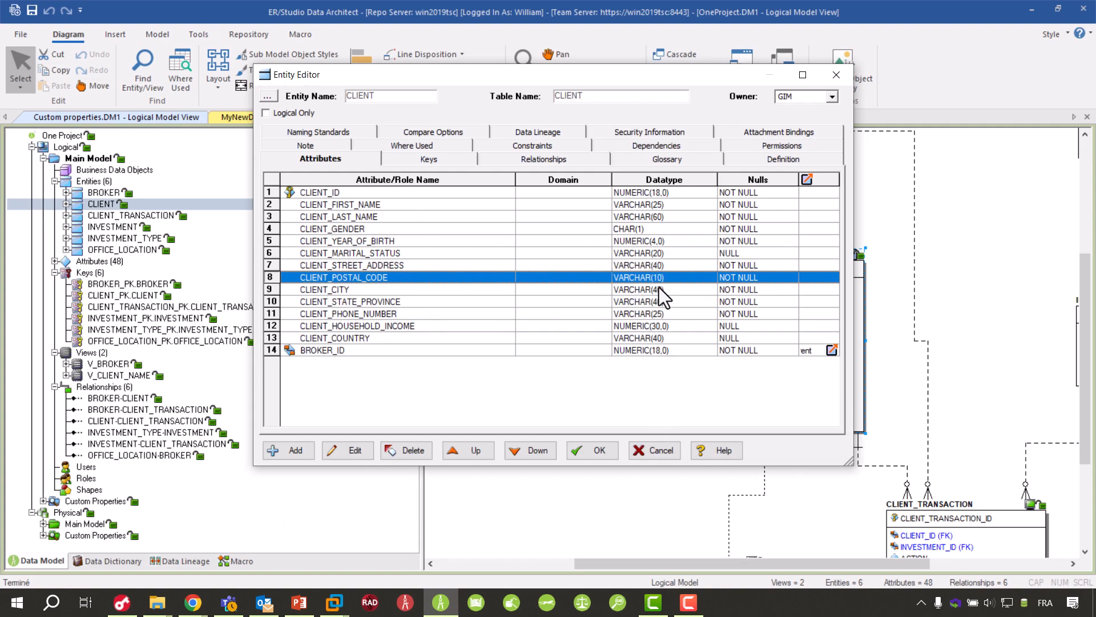
Show the CLIENT entity's definition, follow its highlighted client term to Idera Team Server, and log in with the prefilled credentials
{"action": "left_click", "coordinate": [769, 157]}
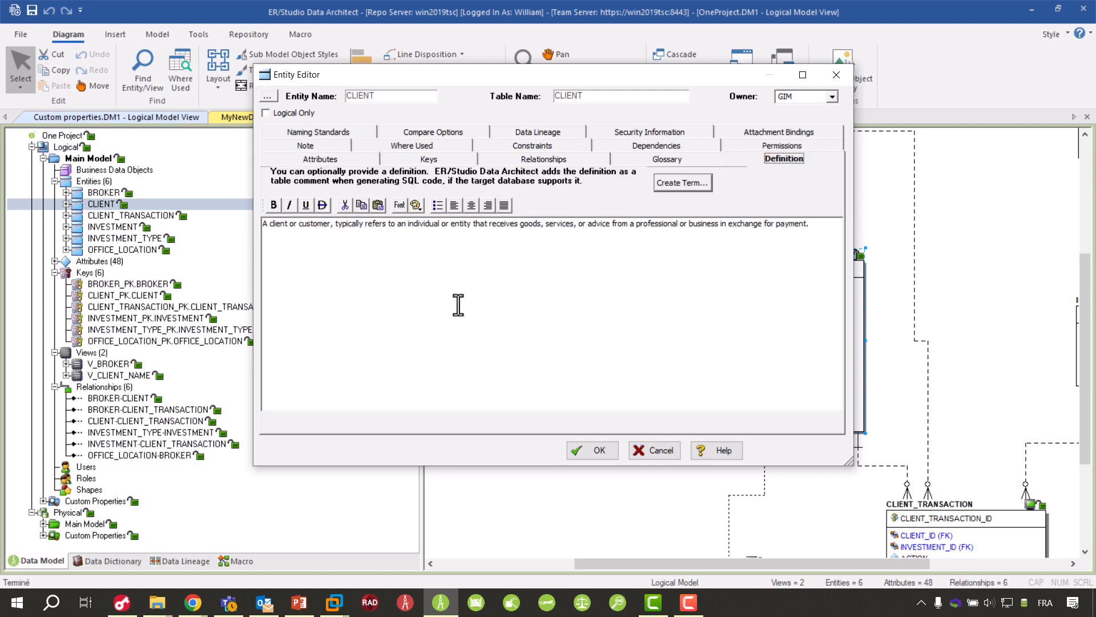
{"action": "left_click", "coordinate": [313, 225]}
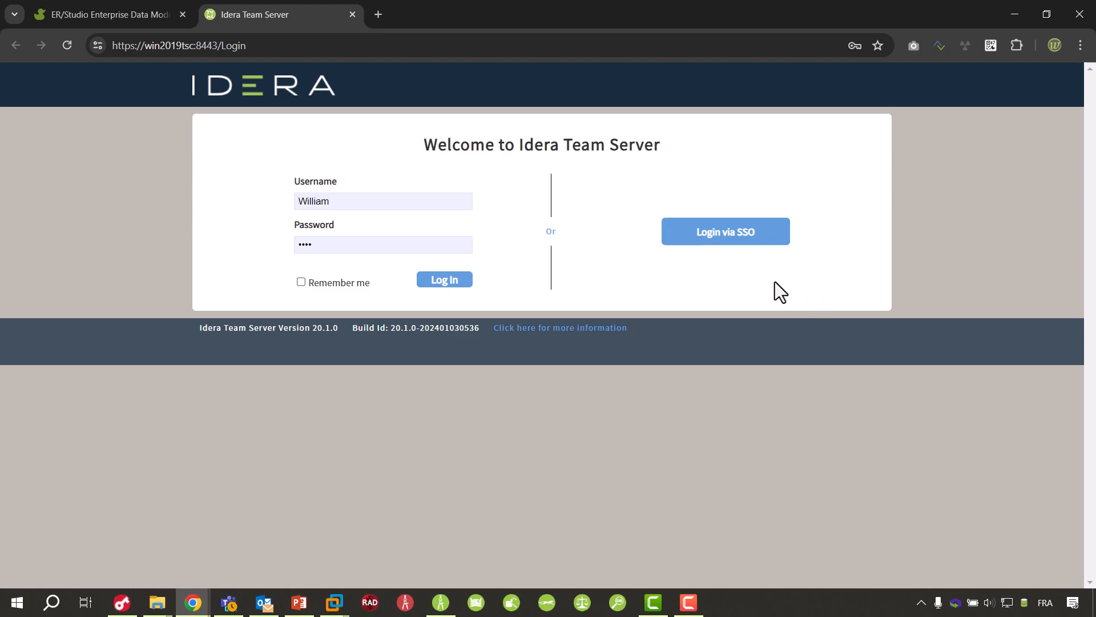
{"action": "left_click", "coordinate": [442, 281]}
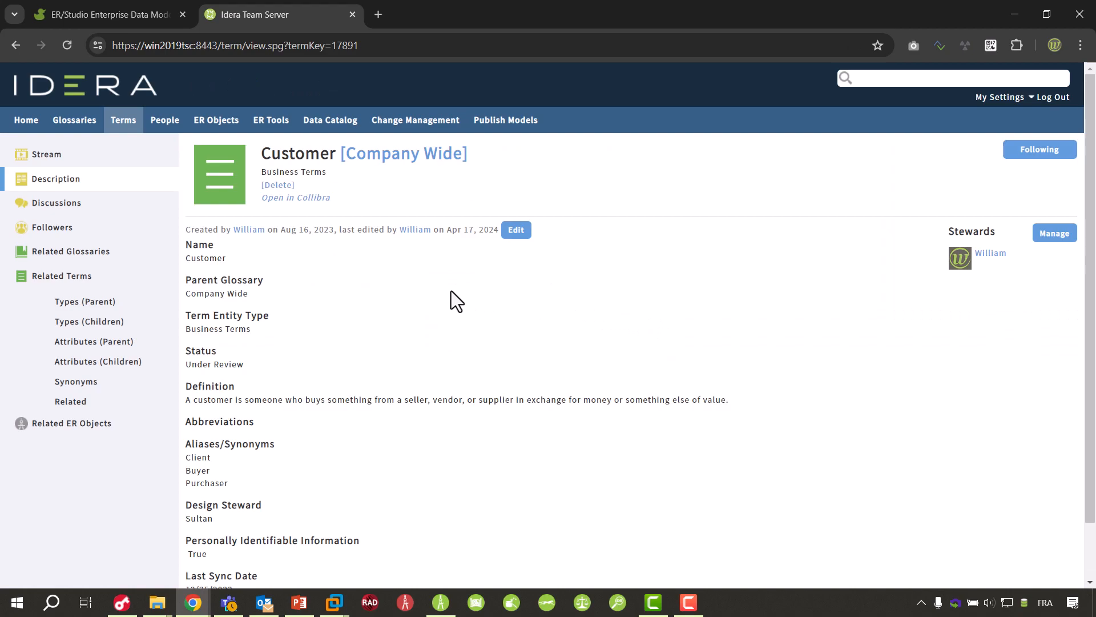
Examine the description of the Customer business term, including its glossary, definition, aliases and steward
{"action": "left_click_drag", "start_coordinate": [261, 154], "coordinate": [336, 154]}
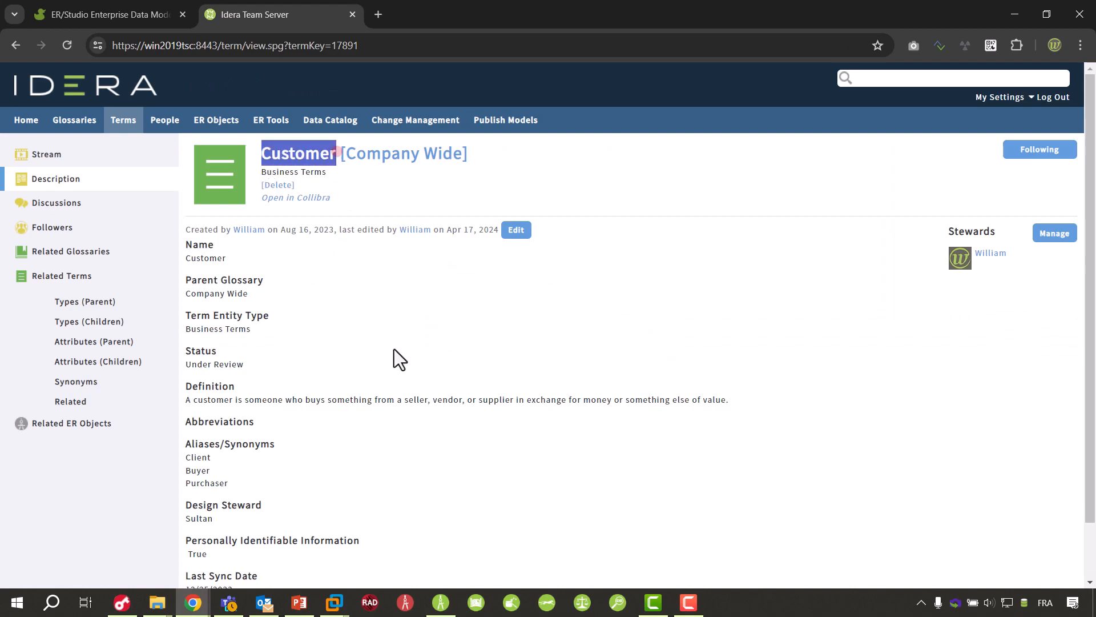
{"action": "scroll", "coordinate": [388, 344], "scroll_direction": "down", "scroll_amount": 2}
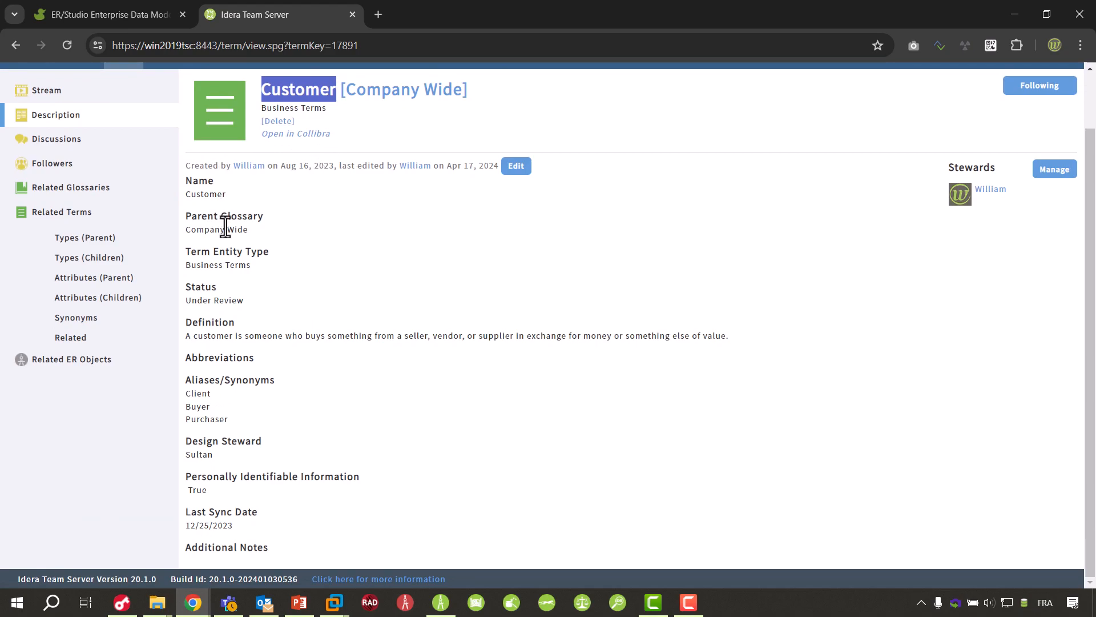
{"action": "left_click_drag", "start_coordinate": [187, 337], "coordinate": [666, 371]}
{"action": "left_click", "coordinate": [482, 384]}
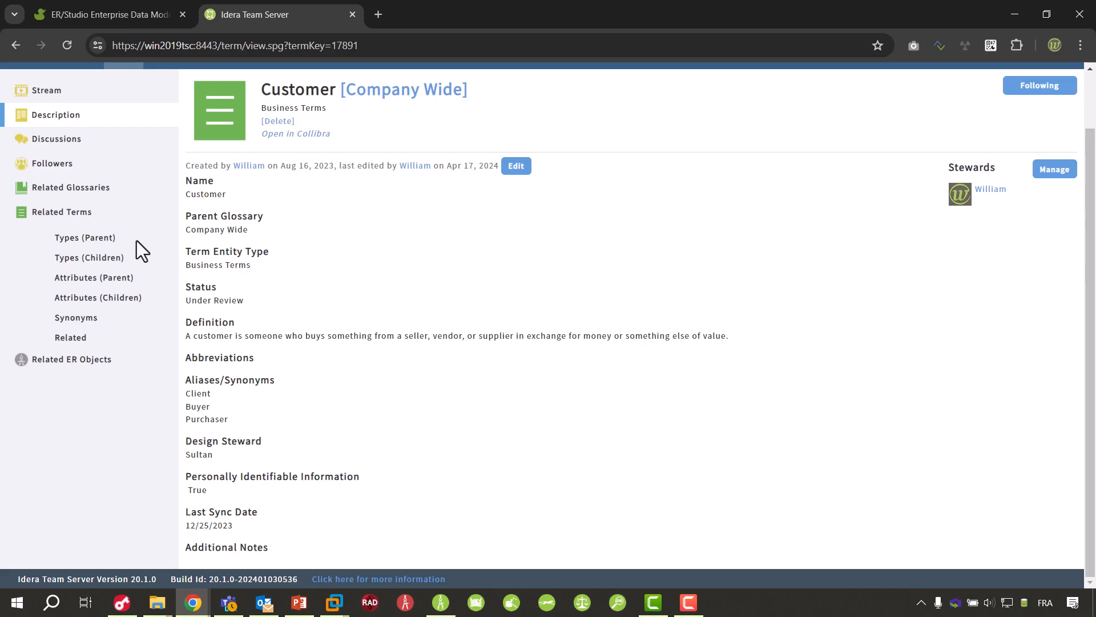
Examine the Customer term's parent types, explore the child types of Party, and return to Customer from that hierarchy
{"action": "left_click", "coordinate": [83, 237]}
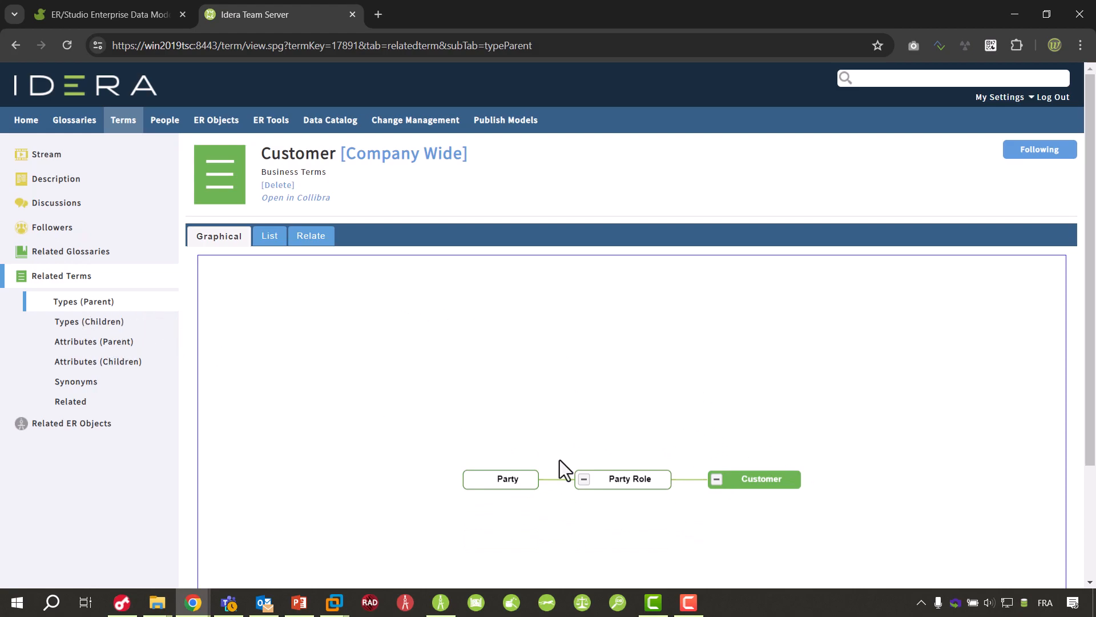
{"action": "left_click", "coordinate": [518, 475]}
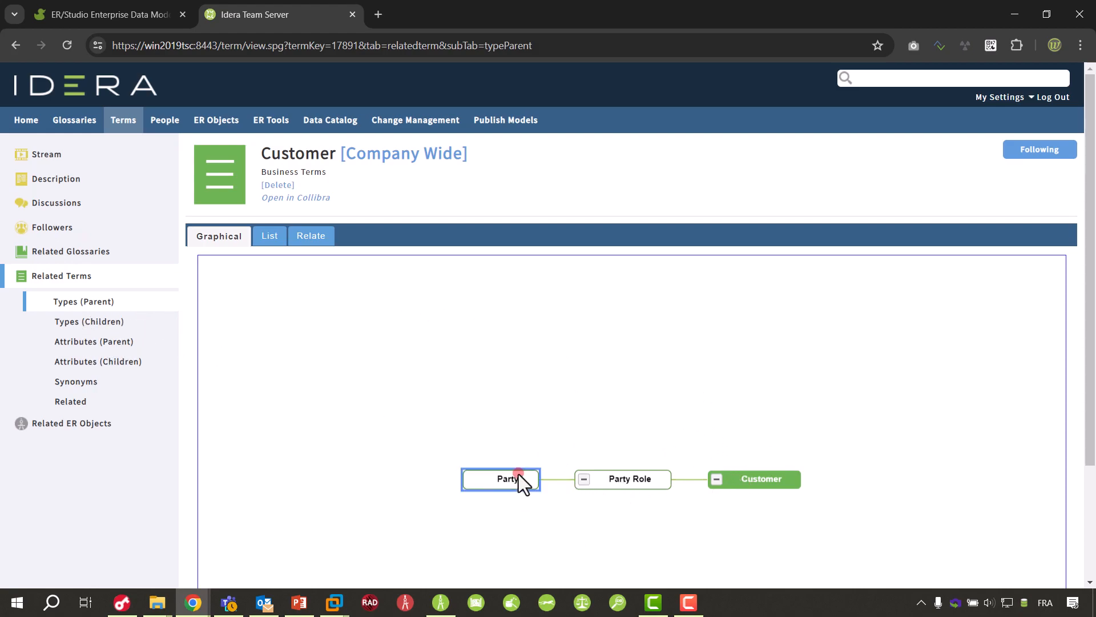
{"action": "left_click", "coordinate": [87, 321]}
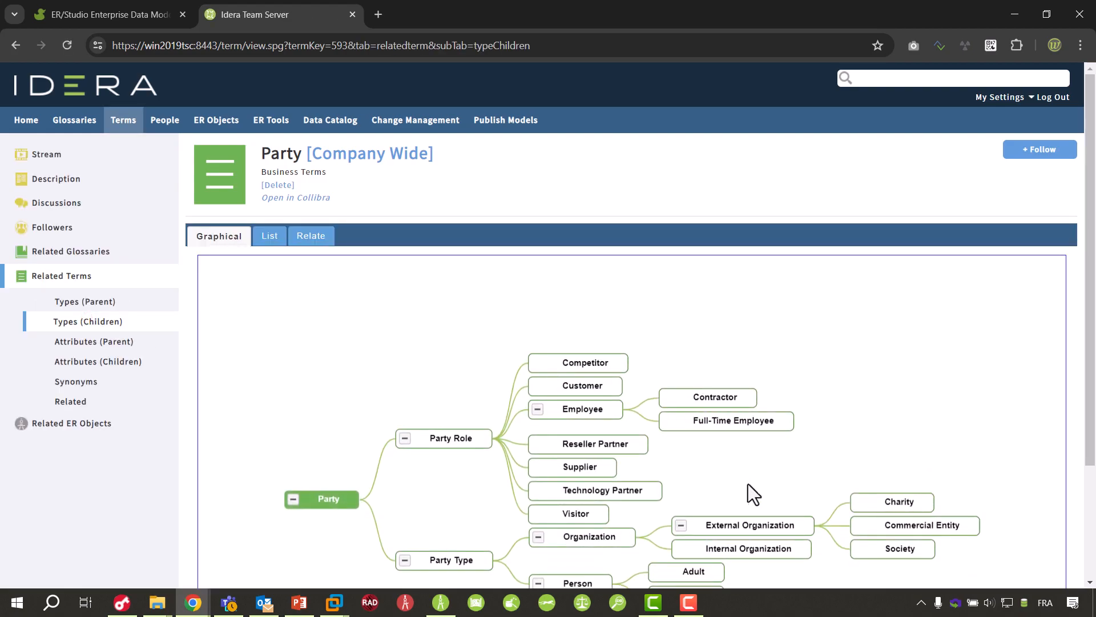
{"action": "scroll", "coordinate": [748, 484], "scroll_direction": "down", "scroll_amount": 3}
{"action": "left_click", "coordinate": [597, 244]}
{"action": "left_click", "coordinate": [597, 244]}
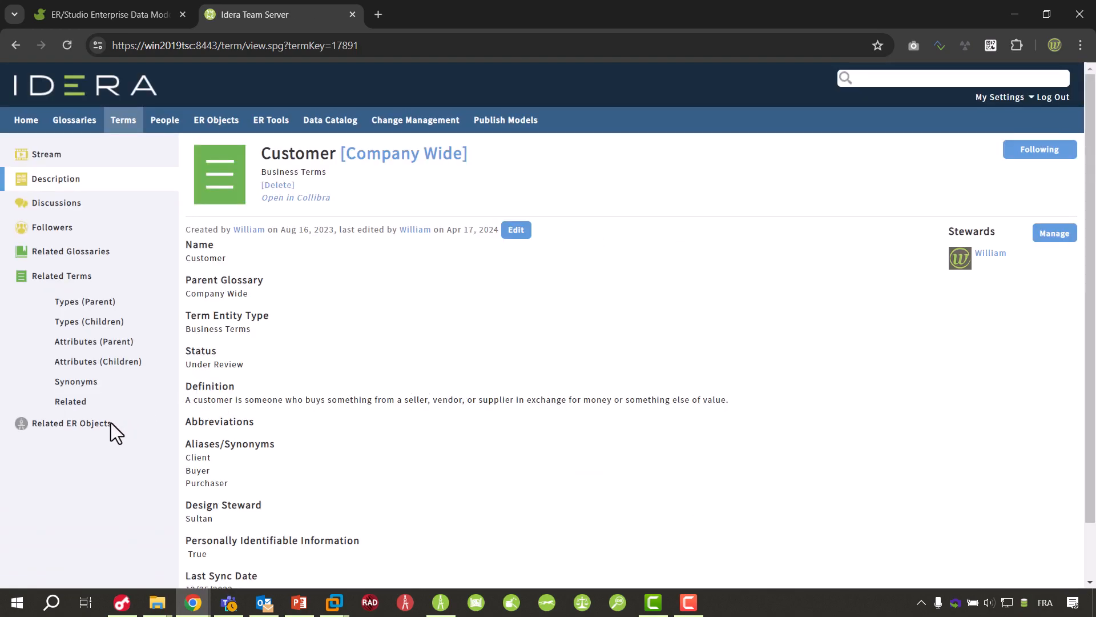
Examine the ER objects related to Customer, expanding OneProject.DM1 down to its CLIENT entity and all the other models fully
{"action": "left_click", "coordinate": [76, 428]}
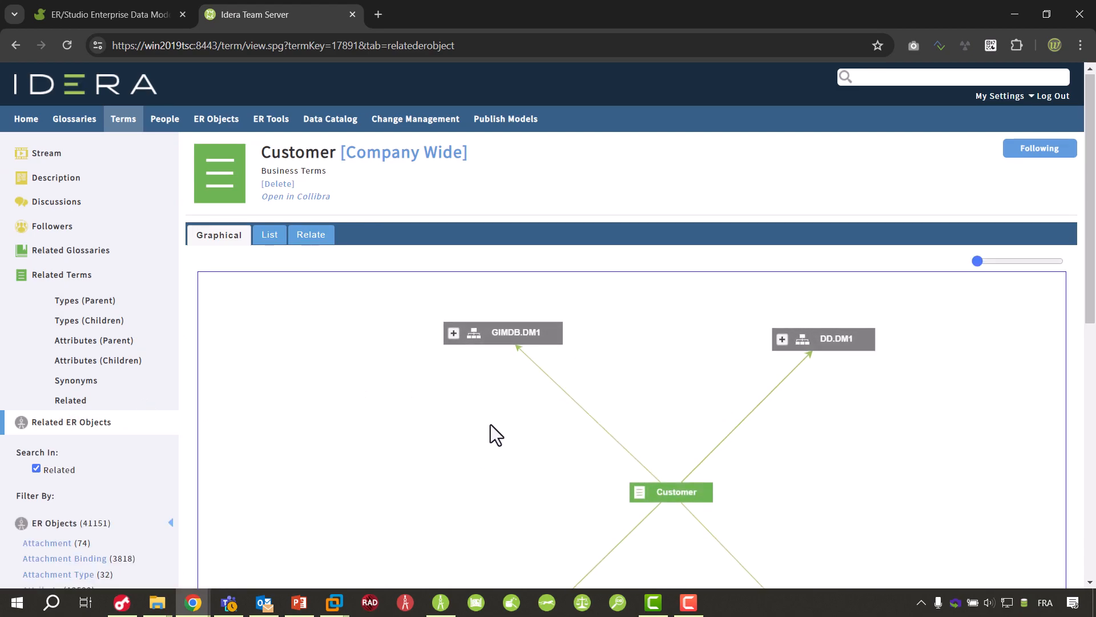
{"action": "scroll", "coordinate": [490, 425], "scroll_direction": "down", "scroll_amount": 3}
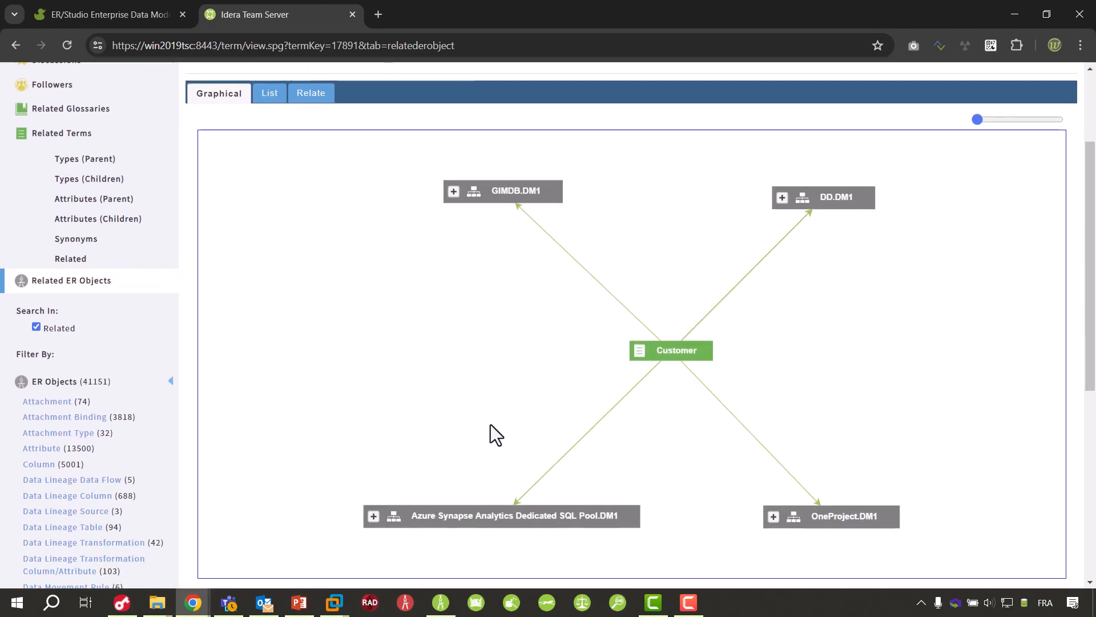
{"action": "left_click", "coordinate": [773, 516]}
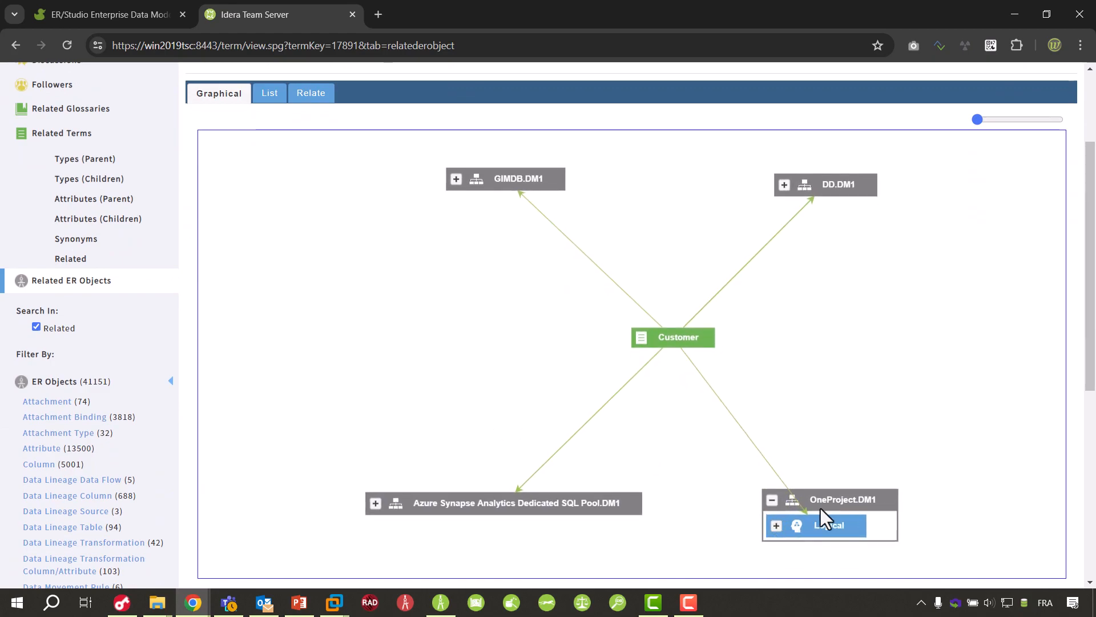
{"action": "left_click", "coordinate": [776, 525]}
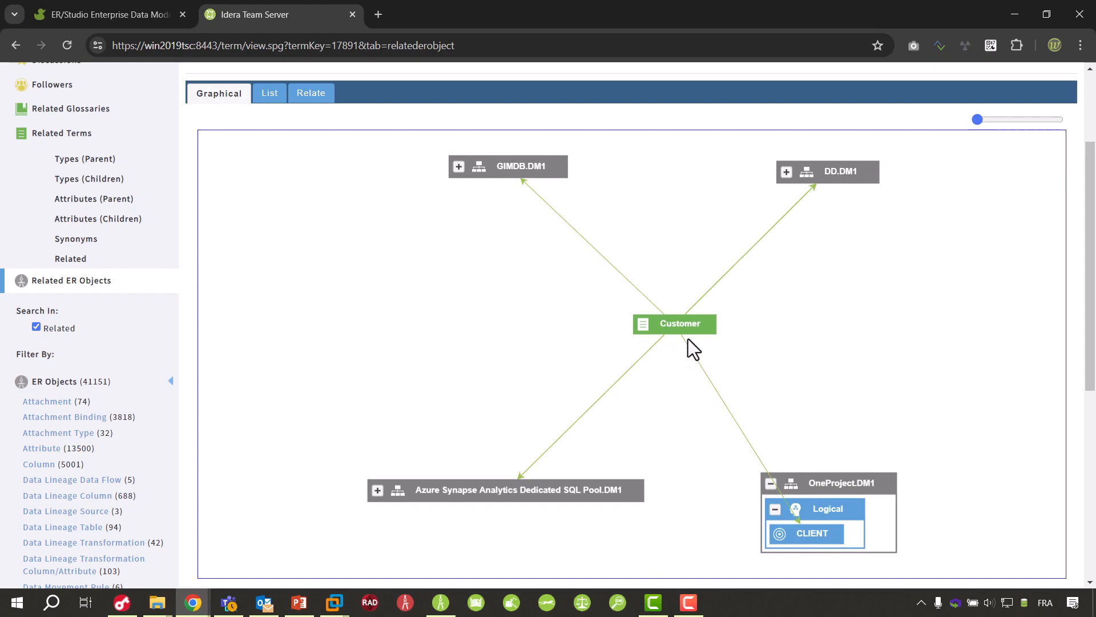
{"action": "left_click_drag", "start_coordinate": [975, 120], "coordinate": [1078, 126]}
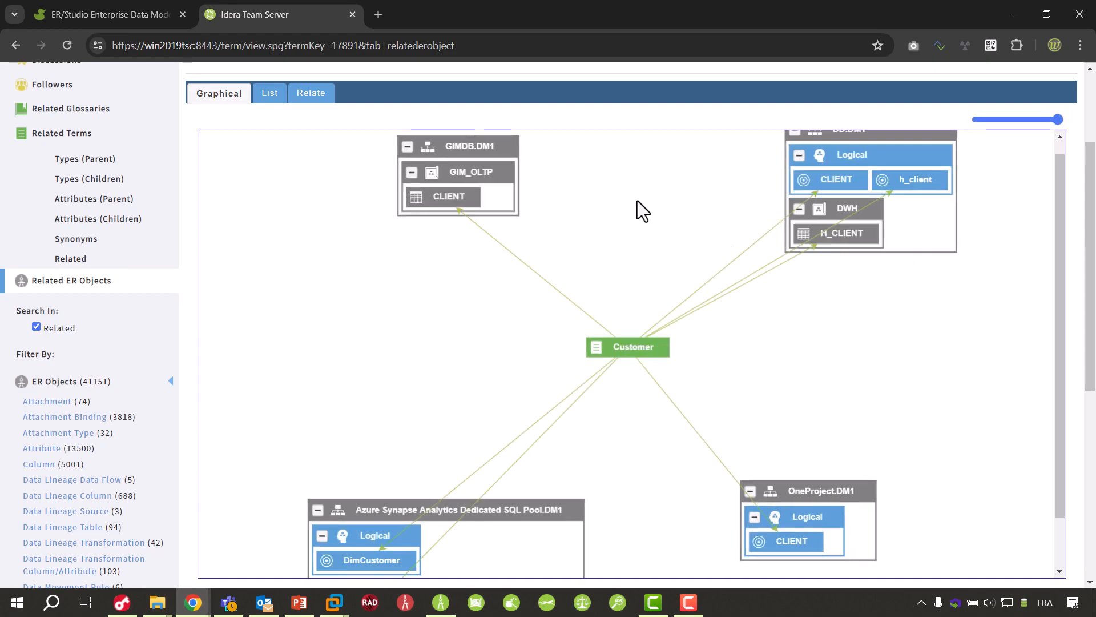
{"action": "scroll", "coordinate": [411, 491], "scroll_direction": "down", "scroll_amount": 1}
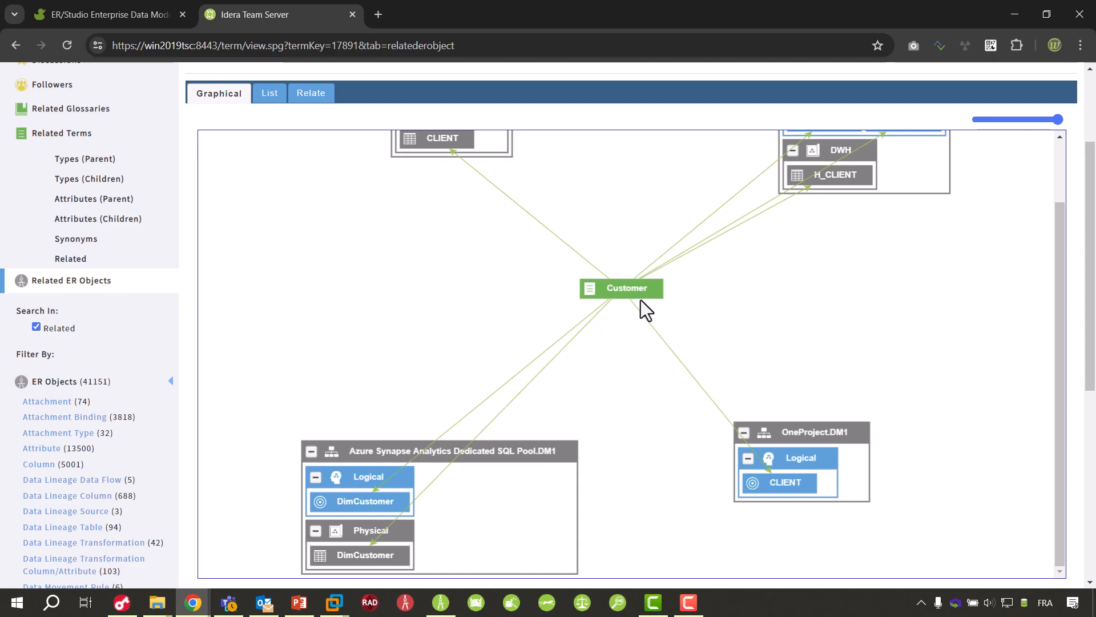
Open the logical CLIENT entity of OneProject.DM1 and examine its attributes, attachments and security properties
{"action": "left_click", "coordinate": [776, 485]}
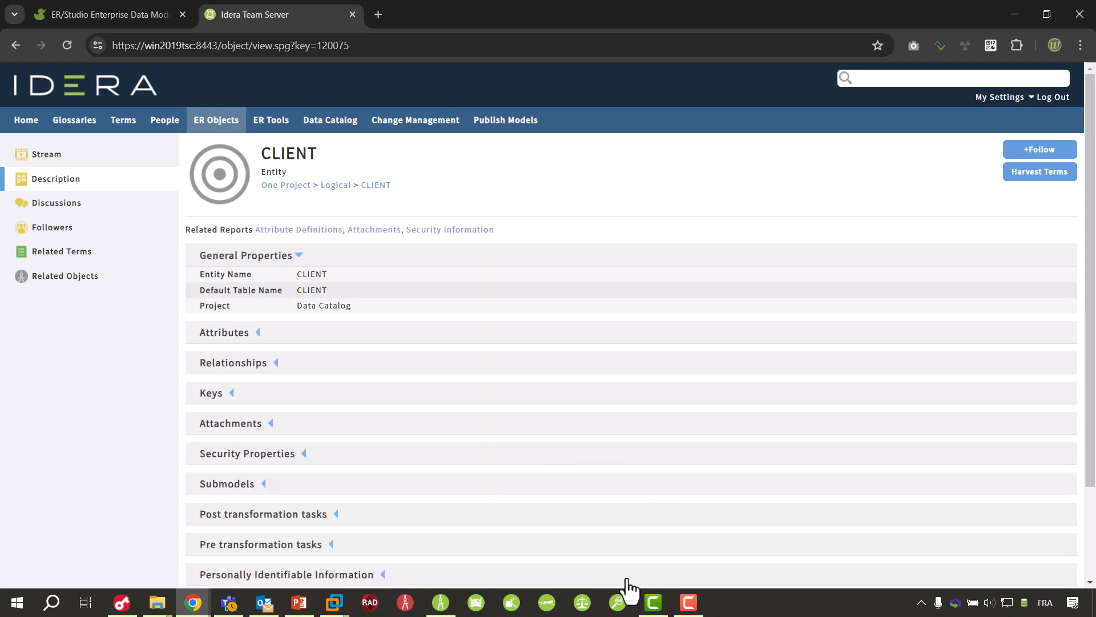
{"action": "scroll", "coordinate": [313, 392], "scroll_direction": "down", "scroll_amount": 2}
{"action": "left_click", "coordinate": [270, 306]}
{"action": "left_click", "coordinate": [254, 222]}
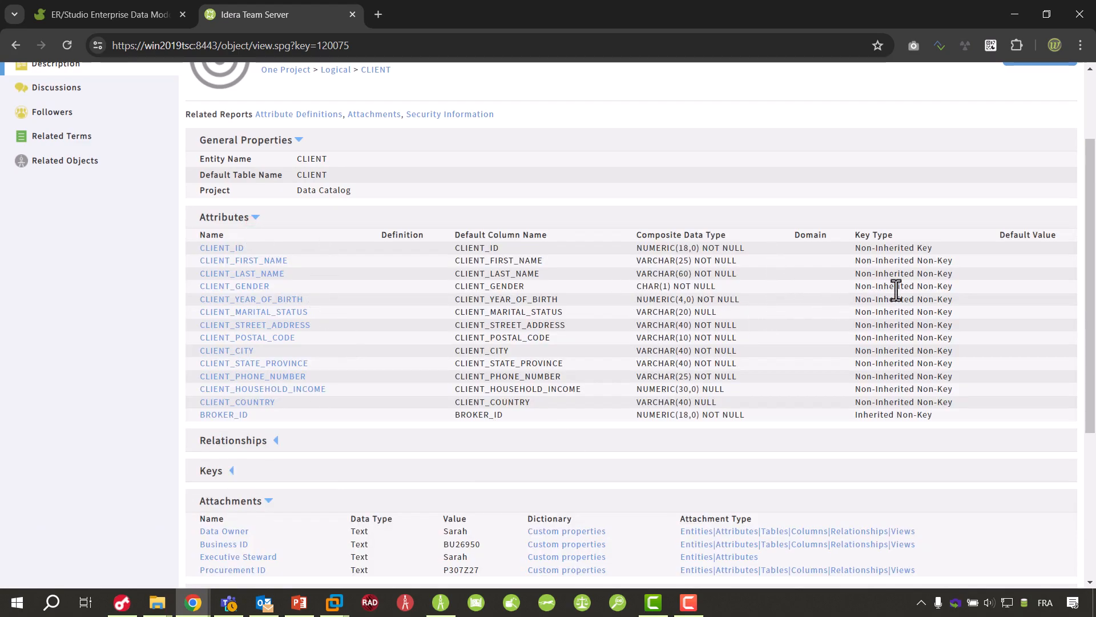
{"action": "scroll", "coordinate": [560, 384], "scroll_direction": "down", "scroll_amount": 2}
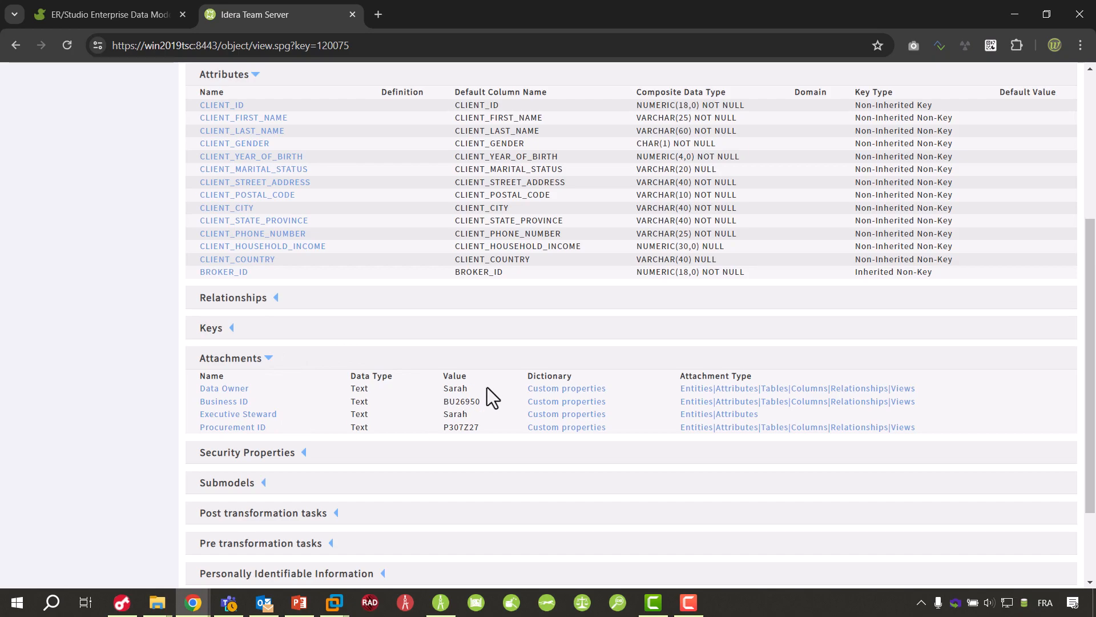
{"action": "scroll", "coordinate": [485, 459], "scroll_direction": "down", "scroll_amount": 1}
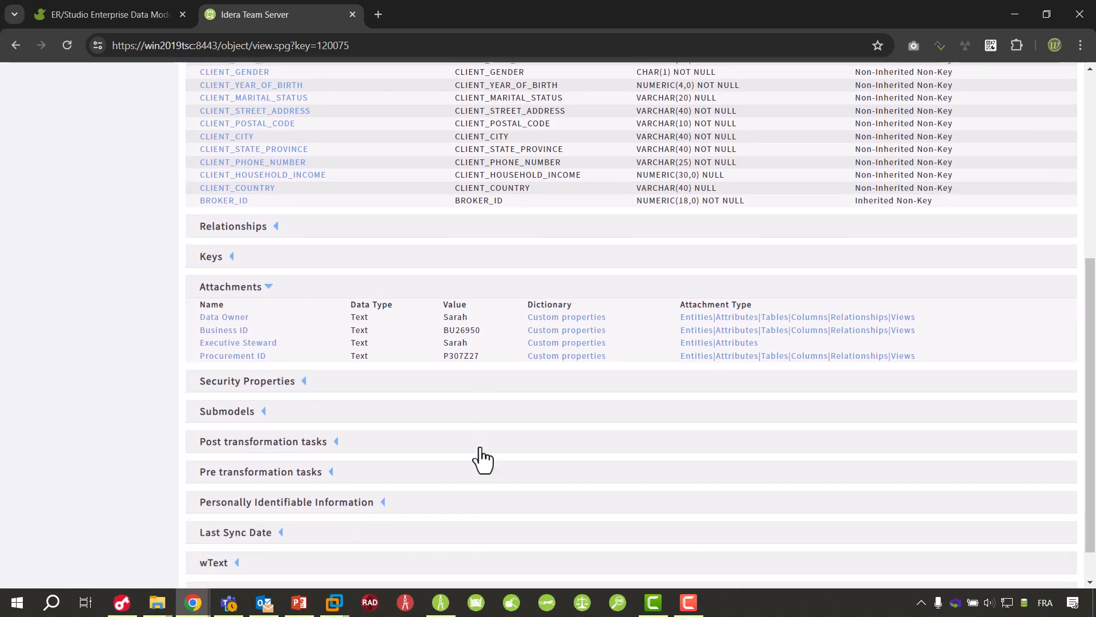
{"action": "left_click", "coordinate": [304, 383]}
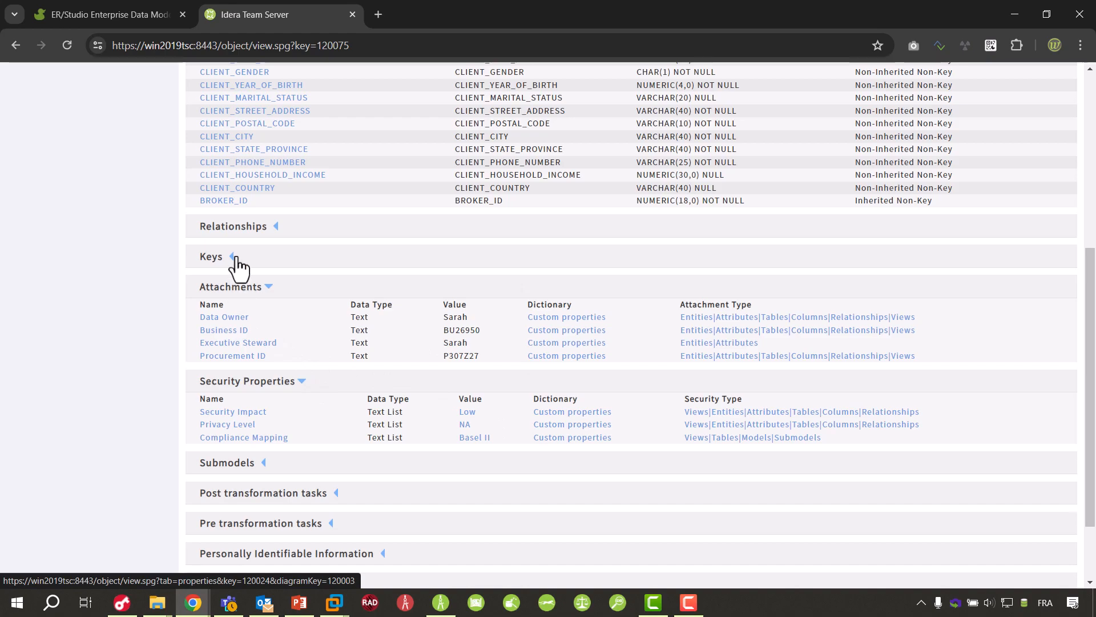
Open CLIENT's Data Owner attachment, examine its definition and attachment bindings, and return to the CLIENT entity
{"action": "left_click", "coordinate": [234, 318]}
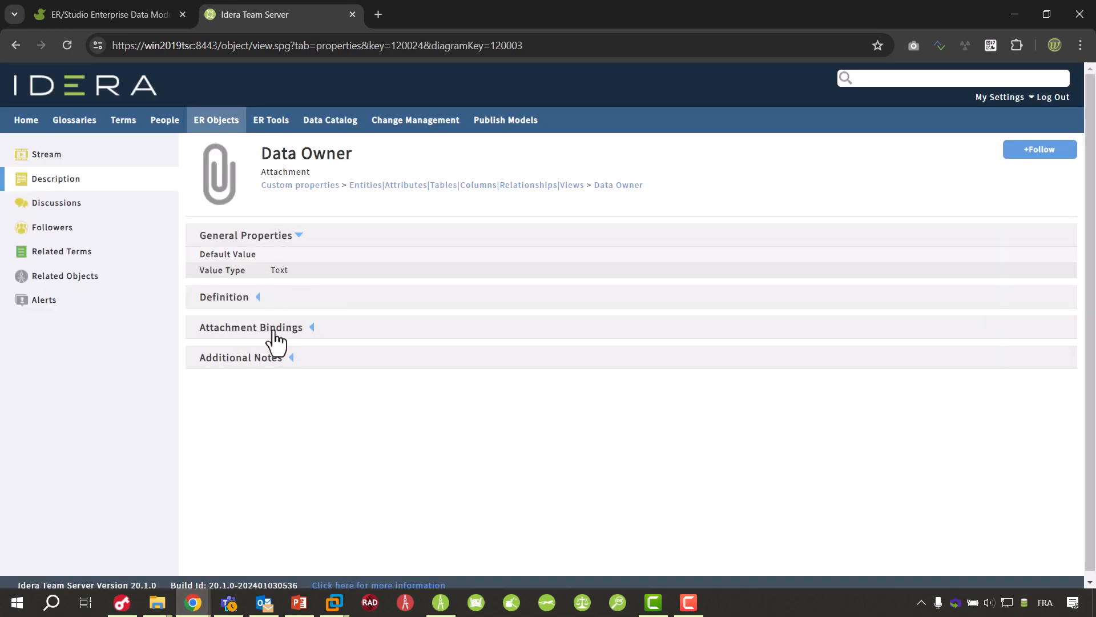
{"action": "left_click", "coordinate": [258, 298]}
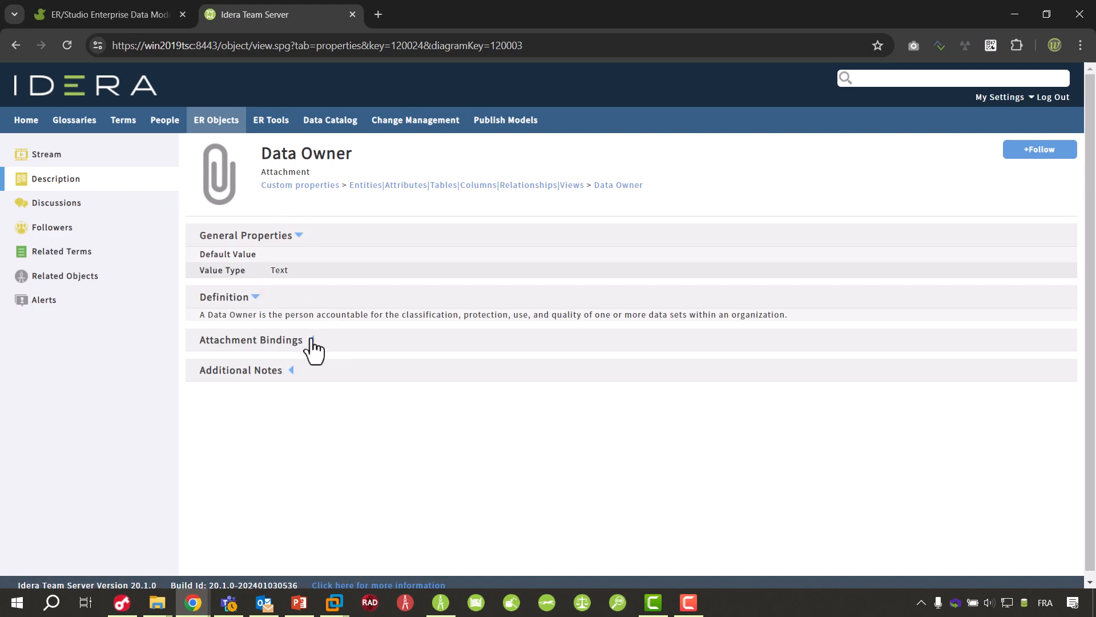
{"action": "left_click", "coordinate": [312, 341]}
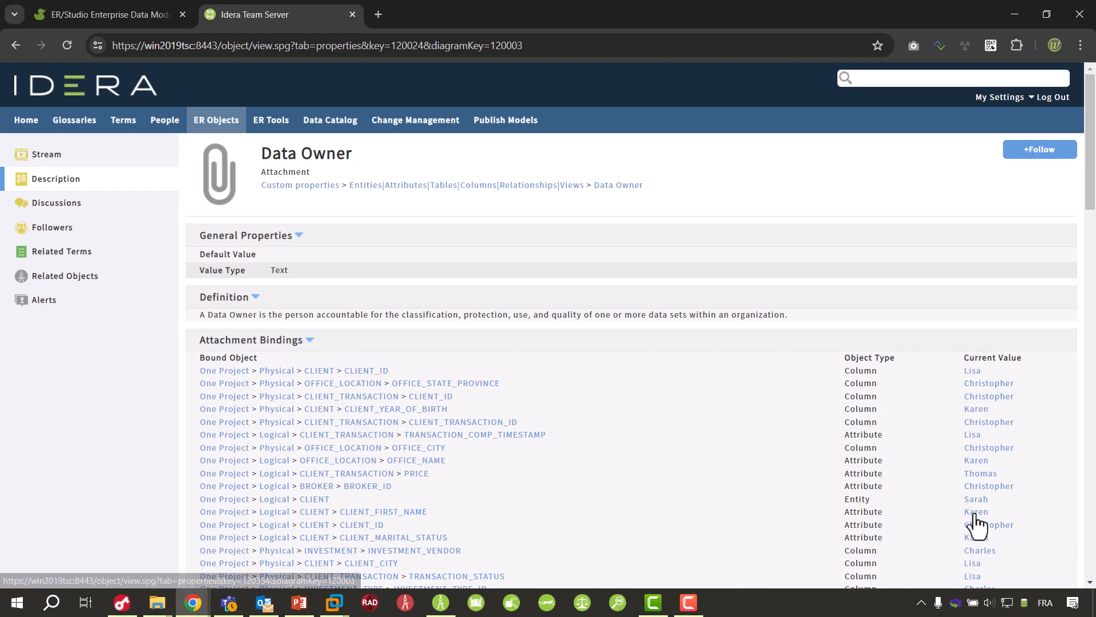
{"action": "scroll", "coordinate": [974, 521], "scroll_direction": "down", "scroll_amount": 7}
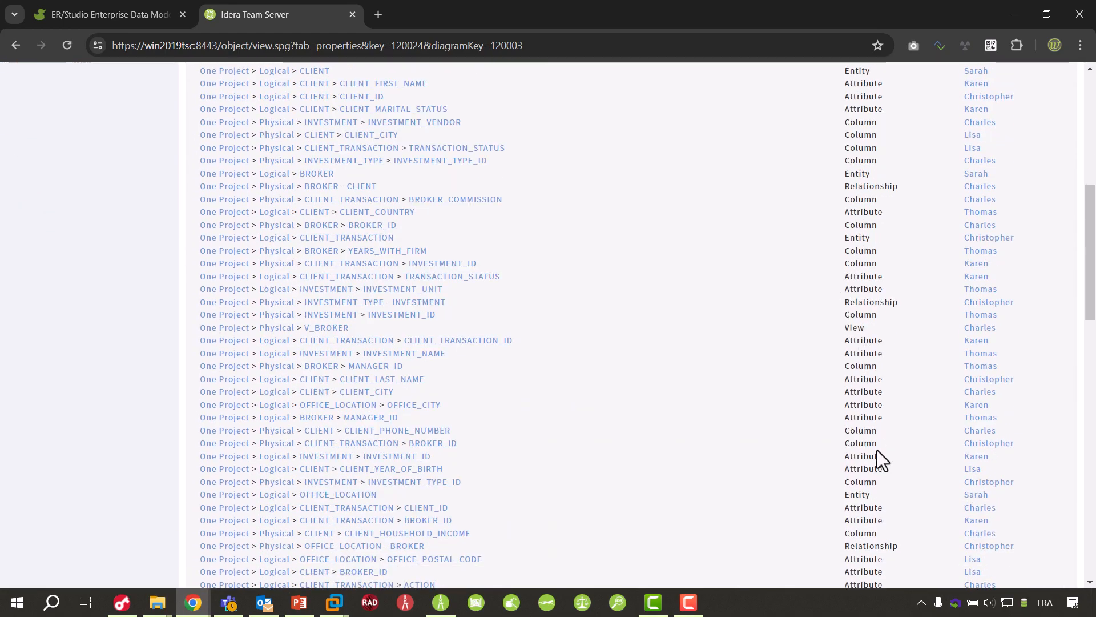
{"action": "scroll", "coordinate": [877, 449], "scroll_direction": "down", "scroll_amount": 1}
{"action": "scroll", "coordinate": [877, 450], "scroll_direction": "up", "scroll_amount": 4}
{"action": "scroll", "coordinate": [877, 450], "scroll_direction": "up", "scroll_amount": 5}
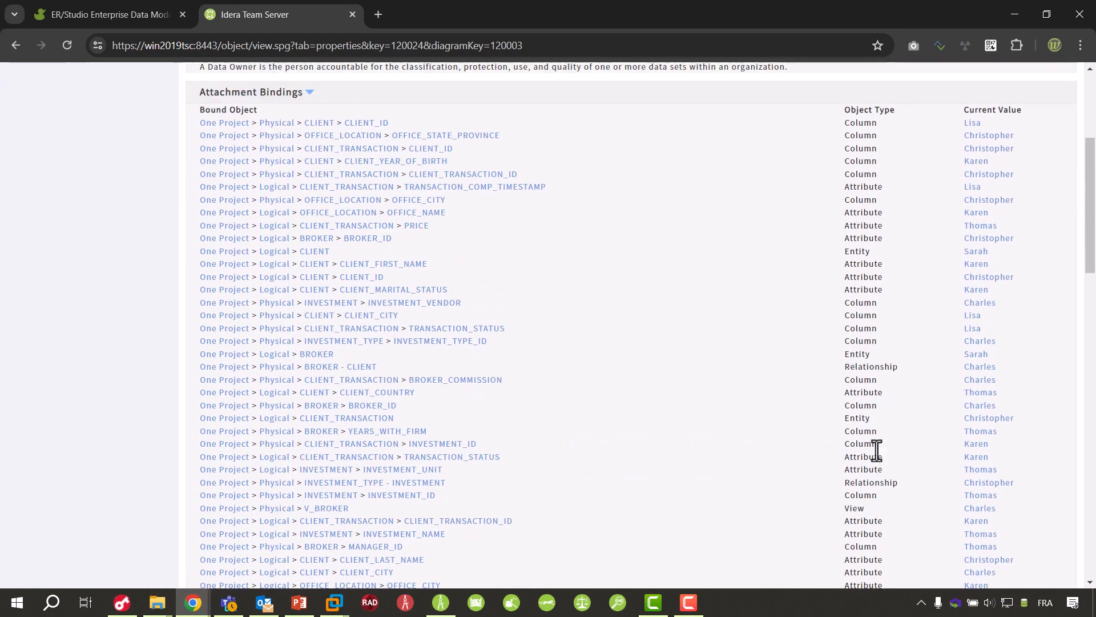
{"action": "key", "text": "alt+Left"}
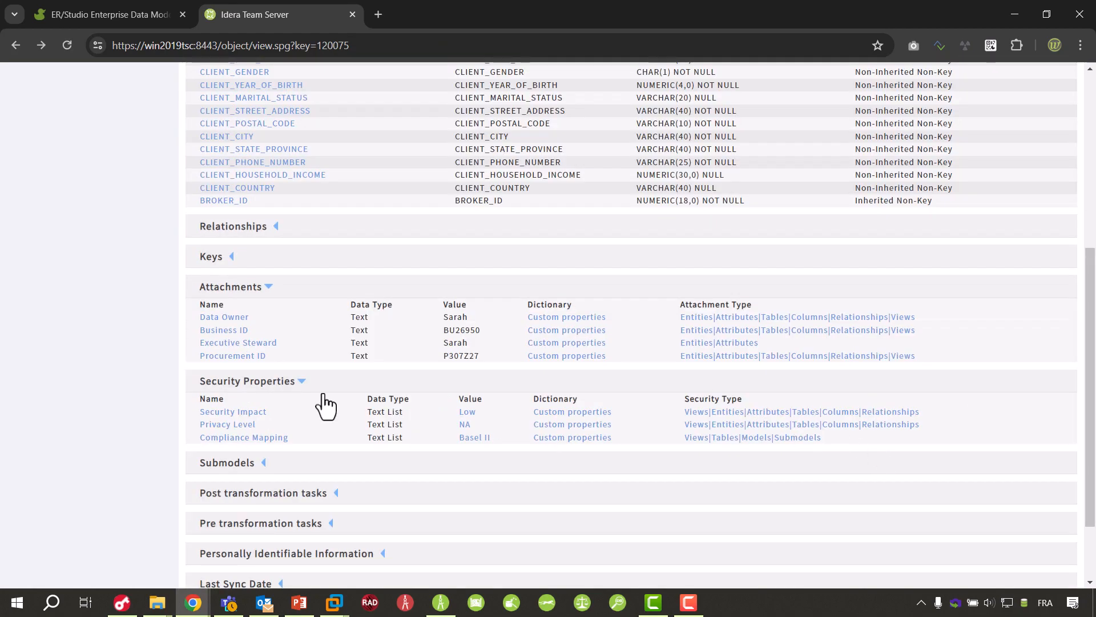
Open CLIENT's Compliance Mapping security property and examine its binding information
{"action": "left_click", "coordinate": [240, 437]}
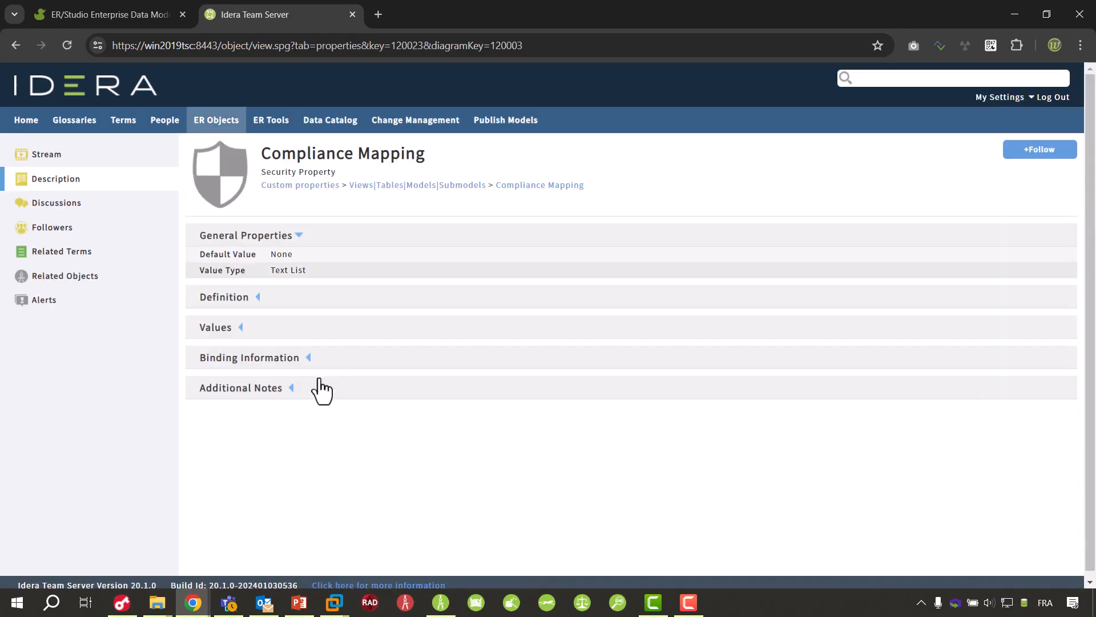
{"action": "left_click", "coordinate": [304, 359]}
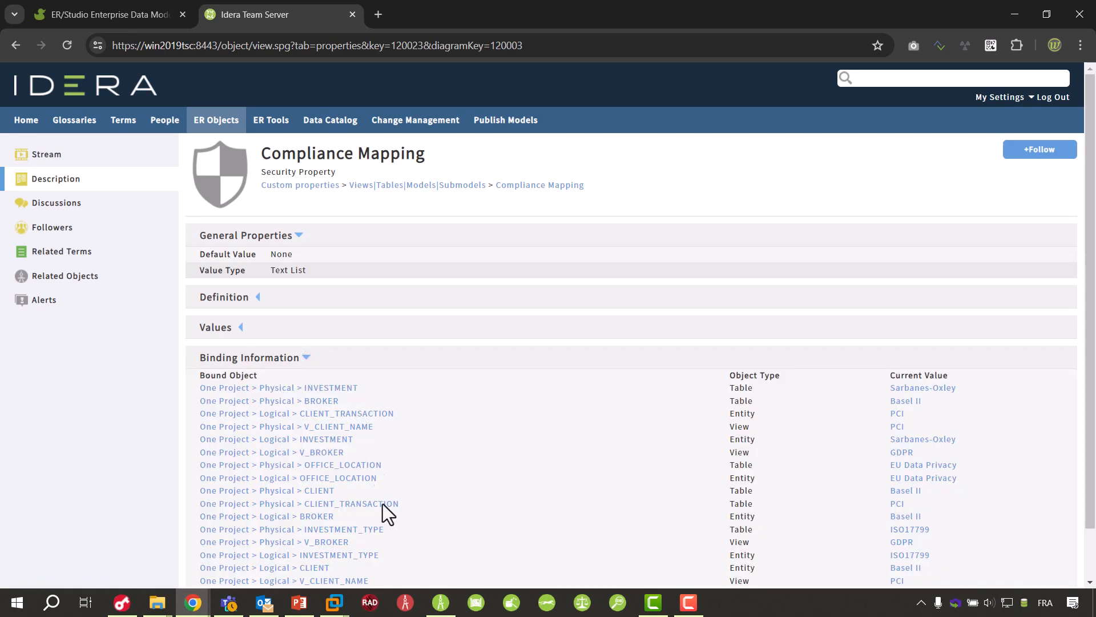
{"action": "scroll", "coordinate": [584, 457], "scroll_direction": "down", "scroll_amount": 1}
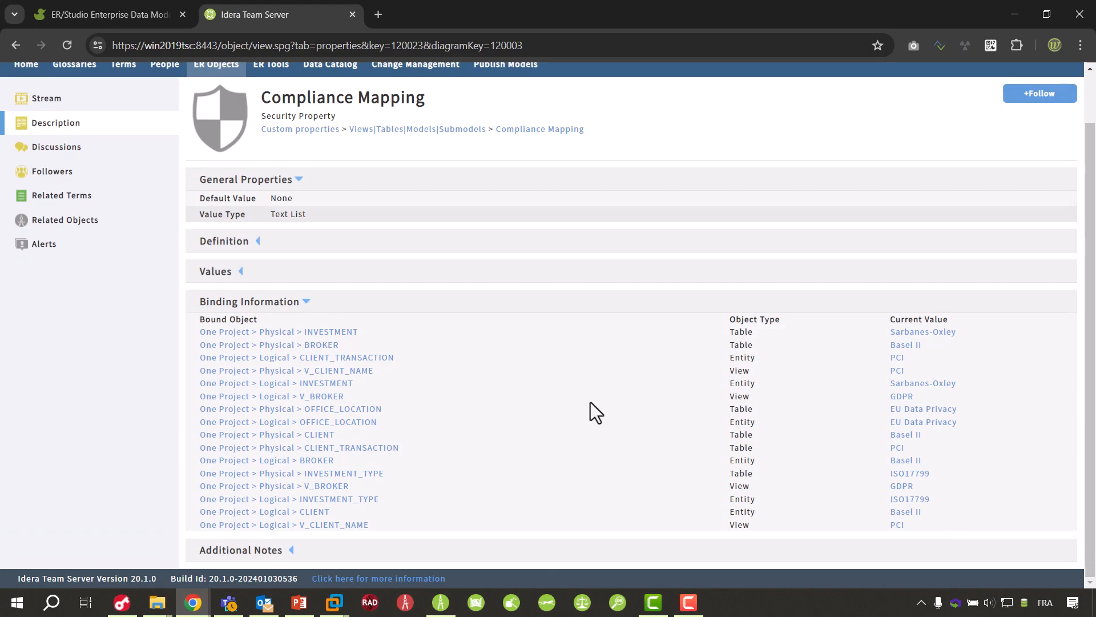
{"action": "scroll", "coordinate": [590, 402], "scroll_direction": "up", "scroll_amount": 1}
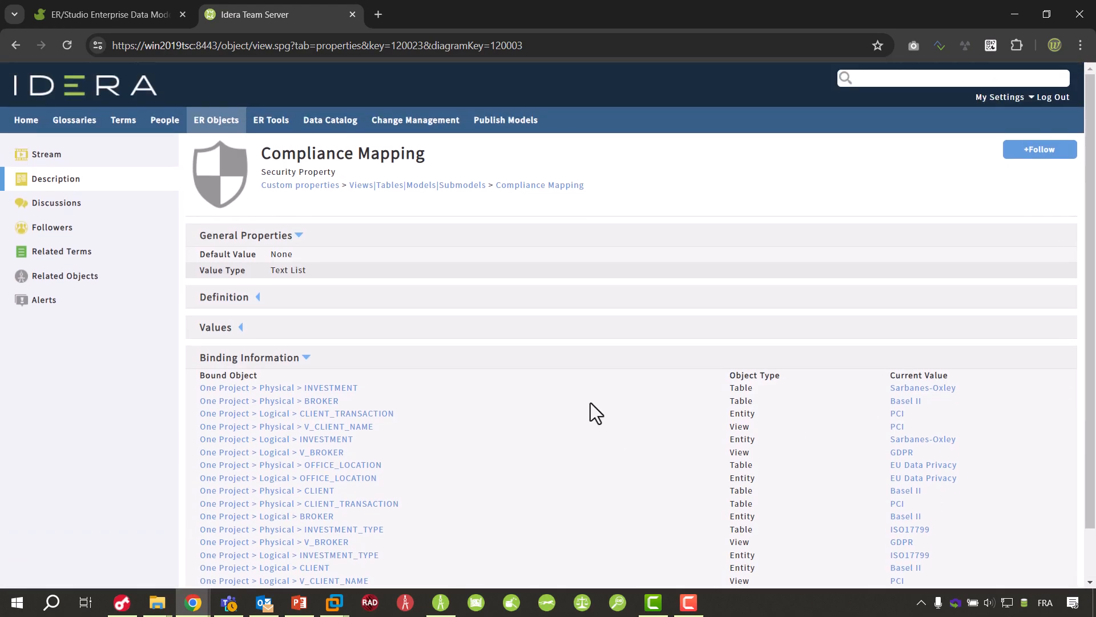